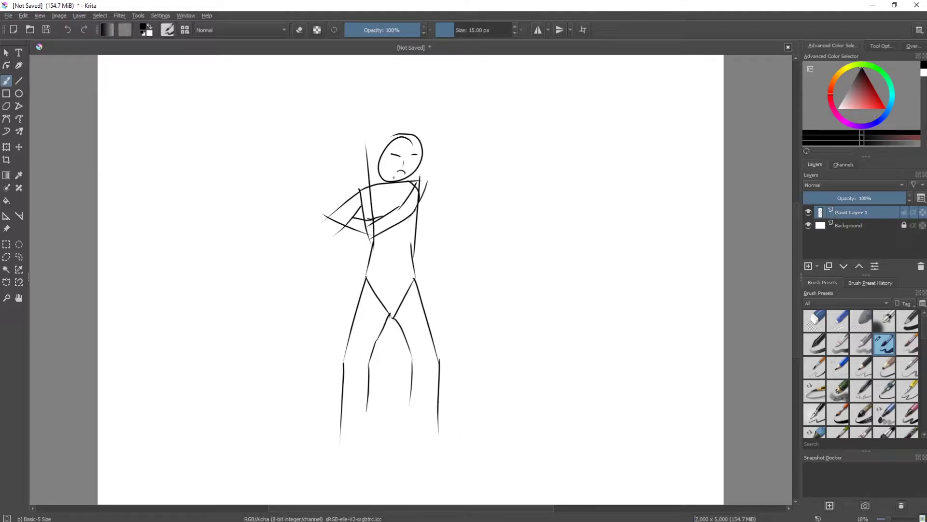
Step: Draw guide lines across the figure's waist and knees and save the drawing as n'wah.kra
{"action": "scroll", "coordinate": [399, 294], "scroll_direction": "up", "scroll_amount": 1}
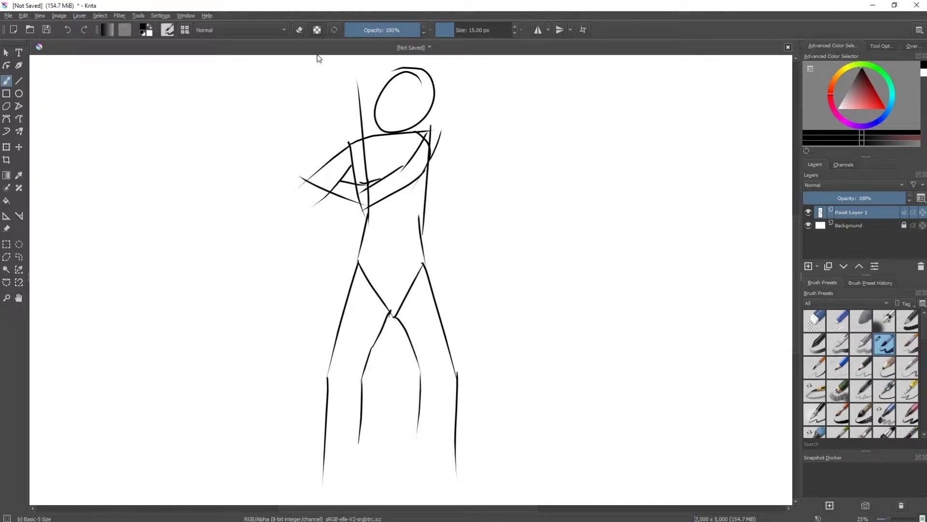
{"action": "scroll", "coordinate": [384, 343], "scroll_direction": "up", "scroll_amount": 1}
{"action": "left_click_drag", "start_coordinate": [358, 204], "coordinate": [428, 198]}
{"action": "scroll", "coordinate": [422, 234], "scroll_direction": "up", "scroll_amount": 3}
{"action": "key", "text": "ctrl+s"}
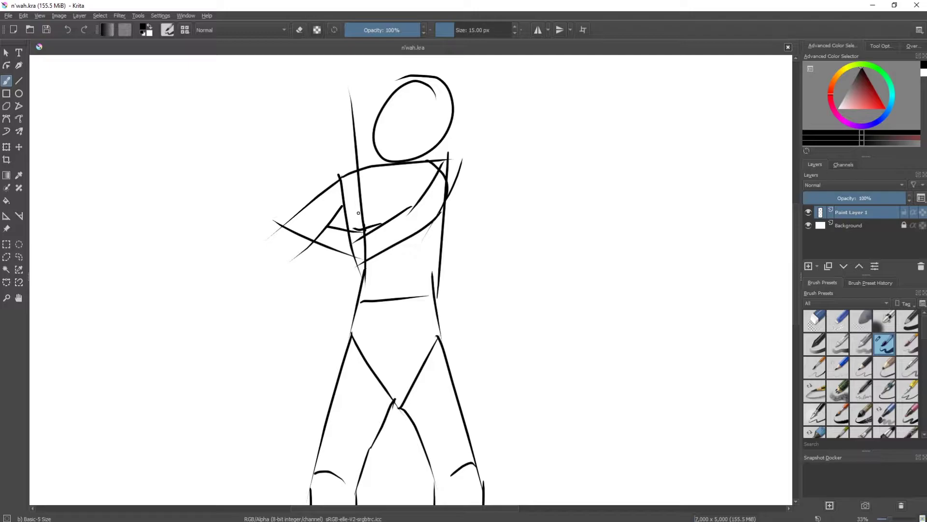
Step: Erase the overshooting lines at the figure's right-hand shoulder and redraw the inner line of that upper arm
{"action": "scroll", "coordinate": [358, 213], "scroll_direction": "up", "scroll_amount": 1}
{"action": "key", "text": "e"}
{"action": "left_click_drag", "start_coordinate": [464, 164], "coordinate": [449, 222]}
{"action": "key", "text": "e"}
{"action": "left_click_drag", "start_coordinate": [438, 182], "coordinate": [399, 251]}
{"action": "key", "text": "e"}
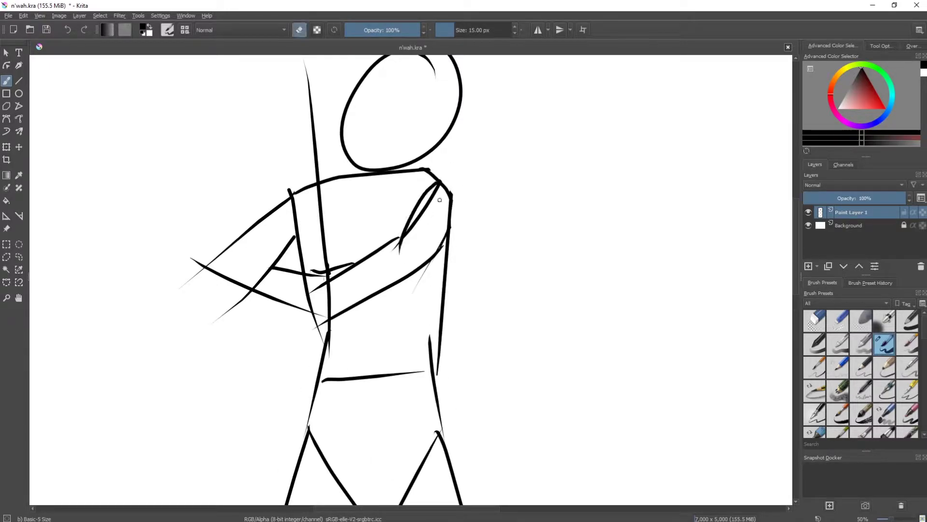
{"action": "key", "text": "ctrl+z"}
{"action": "mouse_move", "coordinate": [430, 172]}
{"action": "left_mouse_down"}
{"action": "mouse_move", "coordinate": [391, 266]}
{"action": "mouse_move", "coordinate": [333, 294]}
{"action": "left_mouse_up"}
{"action": "key", "text": "ctrl+z"}
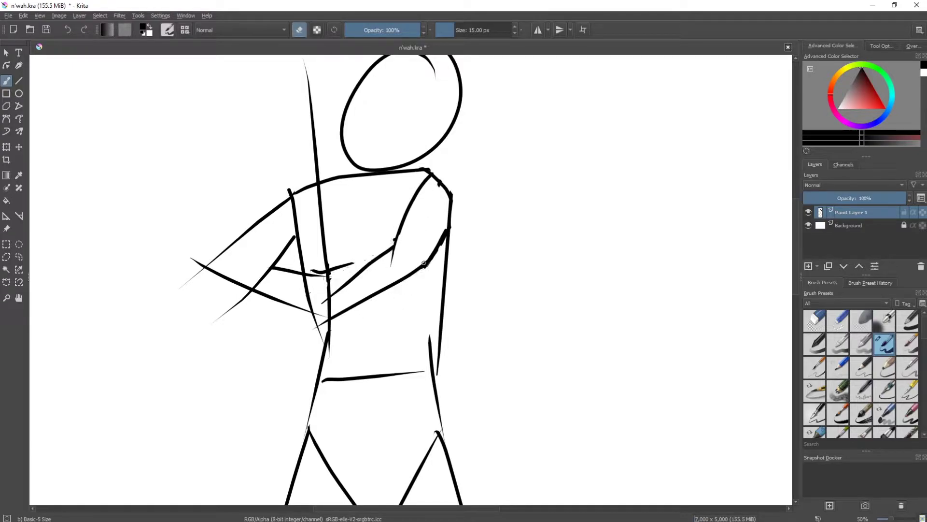
Step: Redraw the right-hand forearm at a lower, flatter angle across the chest and erase its old lines
{"action": "key", "text": "ctrl+z"}
{"action": "left_click_drag", "start_coordinate": [394, 239], "coordinate": [310, 292]}
{"action": "left_click_drag", "start_coordinate": [446, 233], "coordinate": [397, 293]}
{"action": "mouse_move", "coordinate": [440, 183]}
{"action": "left_mouse_down"}
{"action": "mouse_move", "coordinate": [392, 261]}
{"action": "mouse_move", "coordinate": [319, 278]}
{"action": "left_mouse_up"}
{"action": "left_click_drag", "start_coordinate": [414, 281], "coordinate": [304, 302]}
{"action": "key", "text": "e"}
{"action": "left_click_drag", "start_coordinate": [437, 185], "coordinate": [397, 244]}
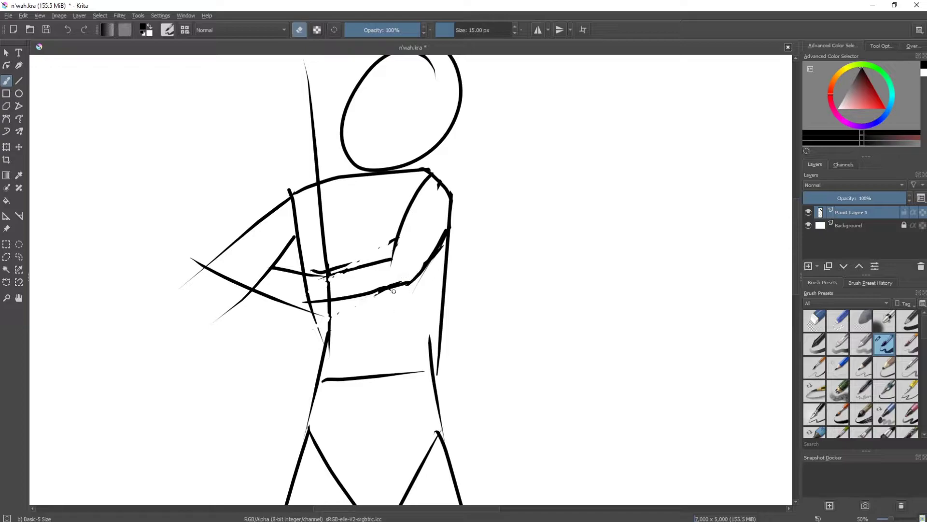
Step: Erase the rough right-hand shoulder and torso side and redraw them as a rounded shoulder running down to the waist
{"action": "left_click_drag", "start_coordinate": [423, 180], "coordinate": [448, 232]}
{"action": "left_click_drag", "start_coordinate": [448, 237], "coordinate": [430, 341]}
{"action": "key", "text": "e"}
{"action": "left_click_drag", "start_coordinate": [425, 173], "coordinate": [452, 200]}
{"action": "left_click_drag", "start_coordinate": [441, 312], "coordinate": [447, 246]}
{"action": "key", "text": "e"}
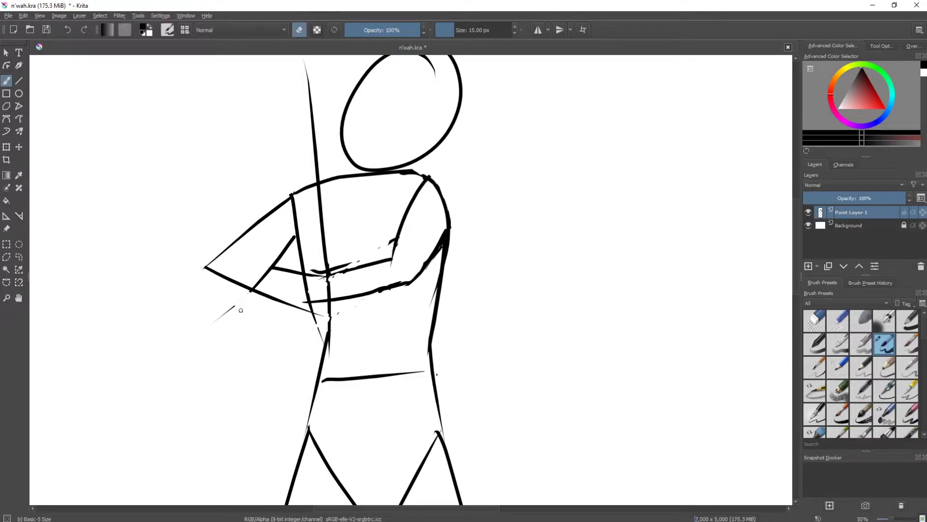
Step: Redraw the left-hand arm with its elbow closer to the body and its forearm meeting the other one
{"action": "left_click_drag", "start_coordinate": [205, 267], "coordinate": [307, 297]}
{"action": "key", "text": "ctrl+z"}
{"action": "mouse_move", "coordinate": [292, 197]}
{"action": "left_mouse_down"}
{"action": "mouse_move", "coordinate": [237, 261]}
{"action": "mouse_move", "coordinate": [321, 299]}
{"action": "left_mouse_up"}
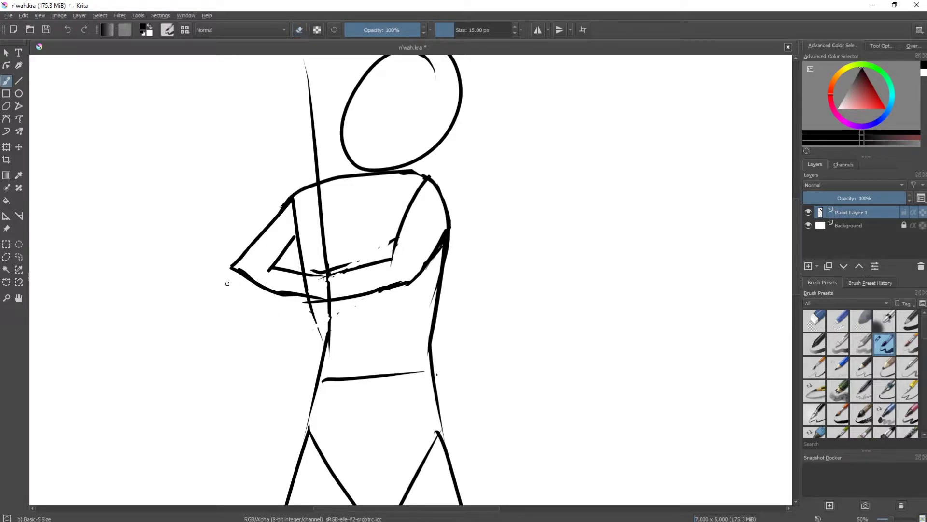
Step: Erase the left-hand forearm and extend the curved upper arm down to a lower elbow
{"action": "key", "text": "e"}
{"action": "left_click_drag", "start_coordinate": [232, 266], "coordinate": [290, 202]}
{"action": "key", "text": "e"}
{"action": "mouse_move", "coordinate": [292, 198]}
{"action": "left_mouse_down"}
{"action": "mouse_move", "coordinate": [241, 273]}
{"action": "mouse_move", "coordinate": [236, 308]}
{"action": "left_mouse_up"}
{"action": "key", "text": "e"}
{"action": "mouse_move", "coordinate": [237, 307]}
{"action": "left_mouse_down"}
{"action": "mouse_move", "coordinate": [238, 268]}
{"action": "mouse_move", "coordinate": [327, 325]}
{"action": "left_mouse_up"}
{"action": "key", "text": "e"}
{"action": "key", "text": "ctrl+z"}
{"action": "left_click_drag", "start_coordinate": [239, 274], "coordinate": [227, 312]}
{"action": "mouse_move", "coordinate": [278, 269]}
{"action": "left_mouse_down"}
{"action": "mouse_move", "coordinate": [259, 279]}
{"action": "mouse_move", "coordinate": [329, 329]}
{"action": "left_mouse_up"}
{"action": "key", "text": "ctrl+z"}
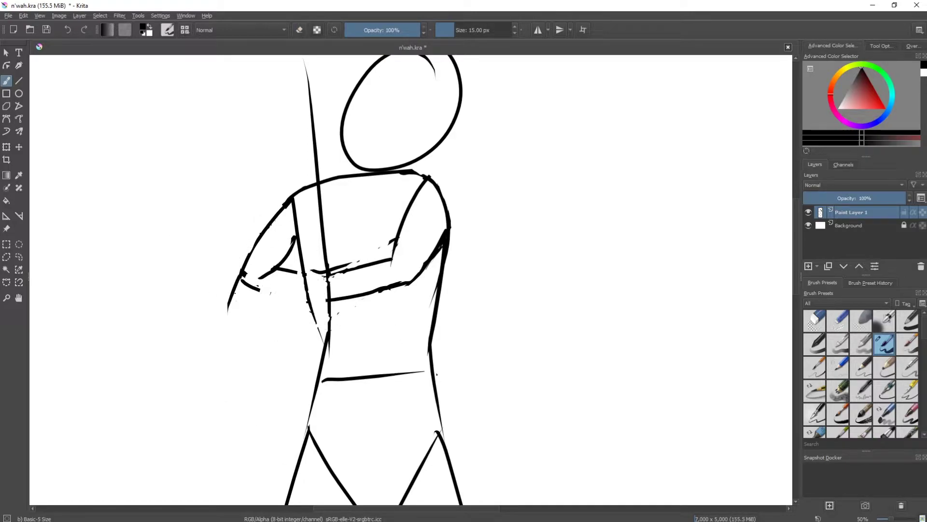
Step: Redraw the left-hand forearm's outer and inner edges from the lowered elbow and erase the duplicate strokes
{"action": "key", "text": "e"}
{"action": "mouse_move", "coordinate": [244, 289]}
{"action": "left_mouse_down"}
{"action": "mouse_move", "coordinate": [284, 270]}
{"action": "mouse_move", "coordinate": [339, 316]}
{"action": "left_mouse_up"}
{"action": "key", "text": "e"}
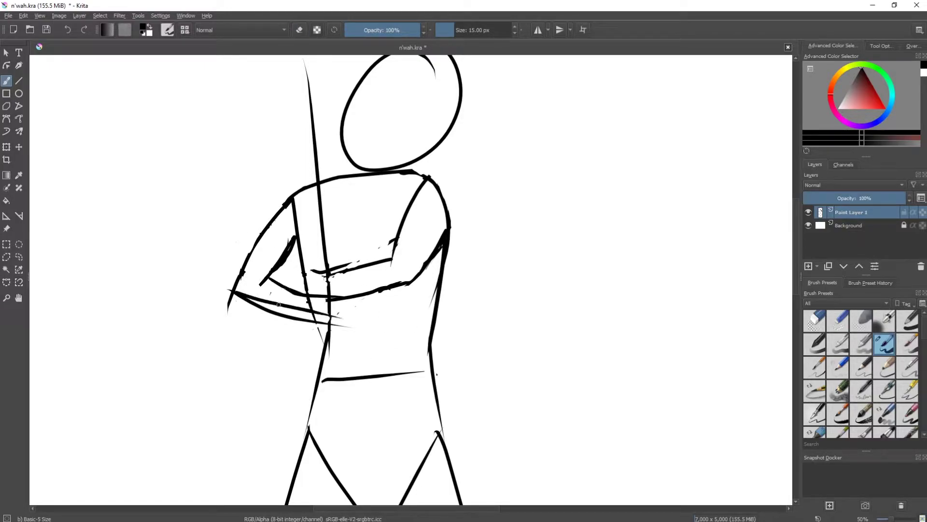
{"action": "key", "text": "e"}
{"action": "left_click_drag", "start_coordinate": [248, 297], "coordinate": [314, 319]}
{"action": "left_click_drag", "start_coordinate": [348, 326], "coordinate": [239, 301]}
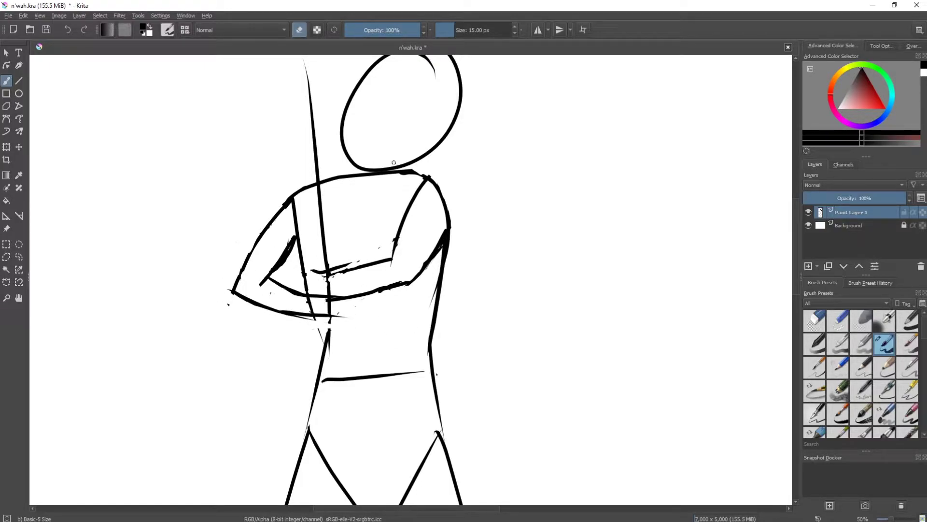
{"action": "key", "text": "e"}
{"action": "left_click_drag", "start_coordinate": [274, 279], "coordinate": [329, 301]}
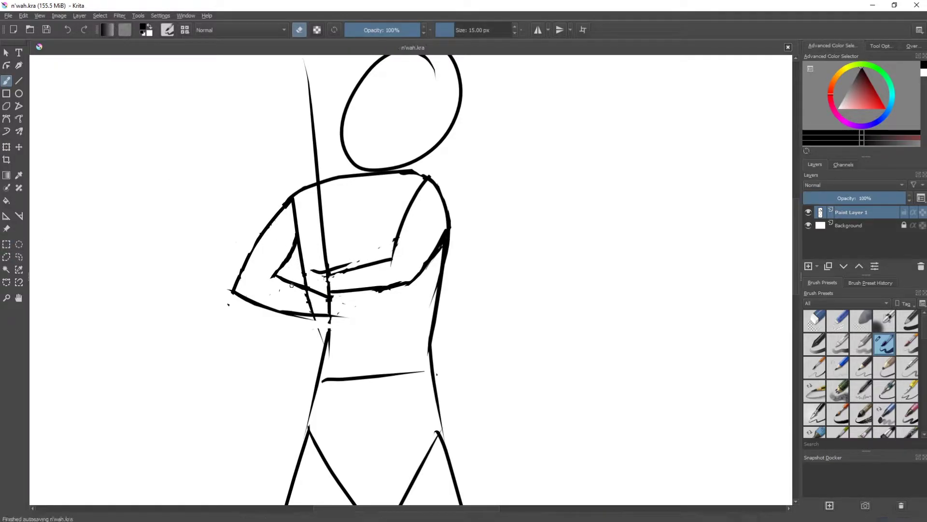
Step: Transform the crossed arms to make them slightly larger against the torso
{"action": "key", "text": "ctrl+t"}
{"action": "key", "text": "minus"}
{"action": "key", "text": "minus"}
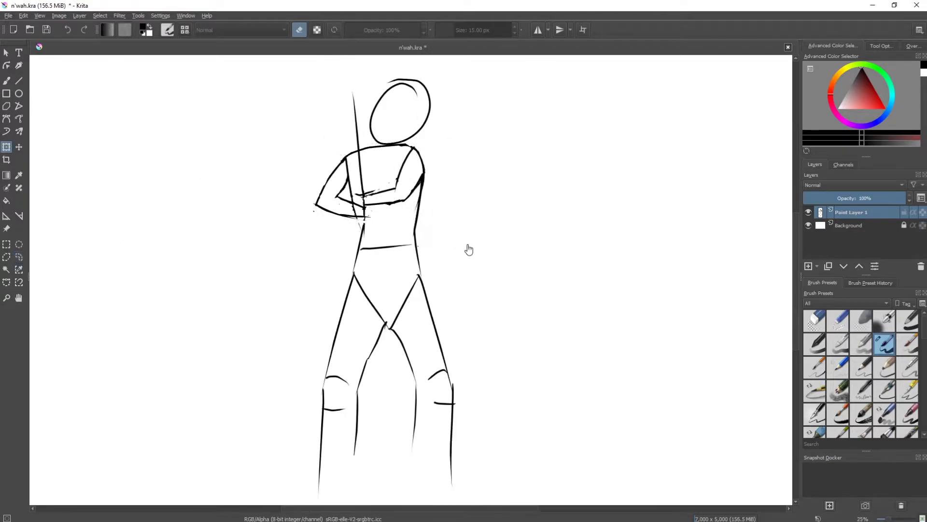
{"action": "key", "text": "plus"}
{"action": "key", "text": "plus"}
{"action": "left_click_drag", "start_coordinate": [241, 241], "coordinate": [224, 259]}
{"action": "left_click_drag", "start_coordinate": [435, 208], "coordinate": [446, 214]}
{"action": "key", "text": "Return"}
{"action": "key", "text": "minus"}
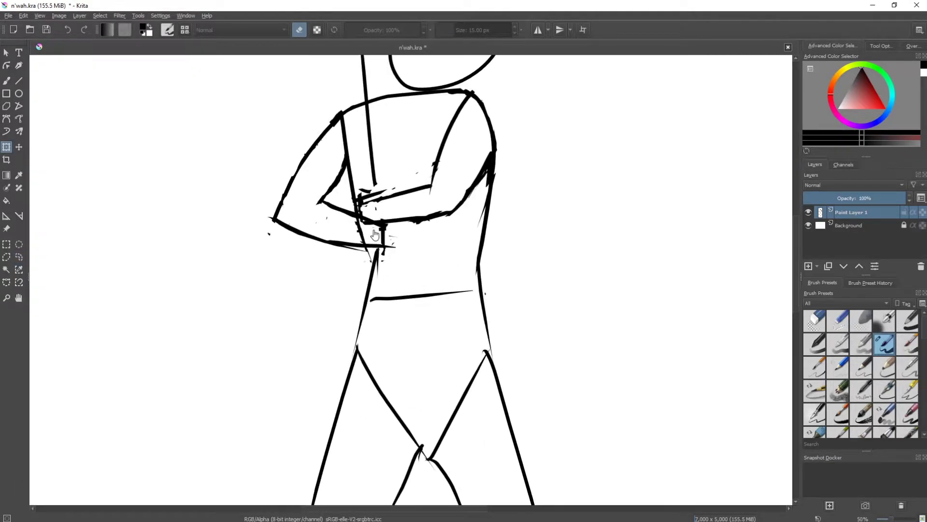
Step: Move the figure's lower body up with the Transform tool to shorten the torso
{"action": "key", "text": "b"}
{"action": "key", "text": "minus"}
{"action": "scroll", "coordinate": [411, 290], "scroll_direction": "down", "scroll_amount": 3}
{"action": "left_click_drag", "start_coordinate": [438, 261], "coordinate": [271, 262]}
{"action": "key", "text": "ctrl+t"}
{"action": "left_click_drag", "start_coordinate": [325, 339], "coordinate": [325, 309]}
{"action": "key", "text": "Return"}
Step: Erase the old round head outline above the shoulders
{"action": "scroll", "coordinate": [311, 294], "scroll_direction": "up", "scroll_amount": 3}
{"action": "key", "text": "plus"}
{"action": "key", "text": "plus"}
{"action": "key", "text": "e"}
{"action": "left_click_drag", "start_coordinate": [357, 227], "coordinate": [464, 184]}
{"action": "key", "text": "plus"}
{"action": "key", "text": "plus"}
{"action": "key", "text": "minus"}
{"action": "key", "text": "minus"}
Step: Draw a new angular head outline with a narrow pointed chin and a curved skull top
{"action": "left_click_drag", "start_coordinate": [351, 175], "coordinate": [416, 288]}
{"action": "left_click_drag", "start_coordinate": [420, 165], "coordinate": [418, 287]}
{"action": "left_click_drag", "start_coordinate": [338, 179], "coordinate": [392, 291]}
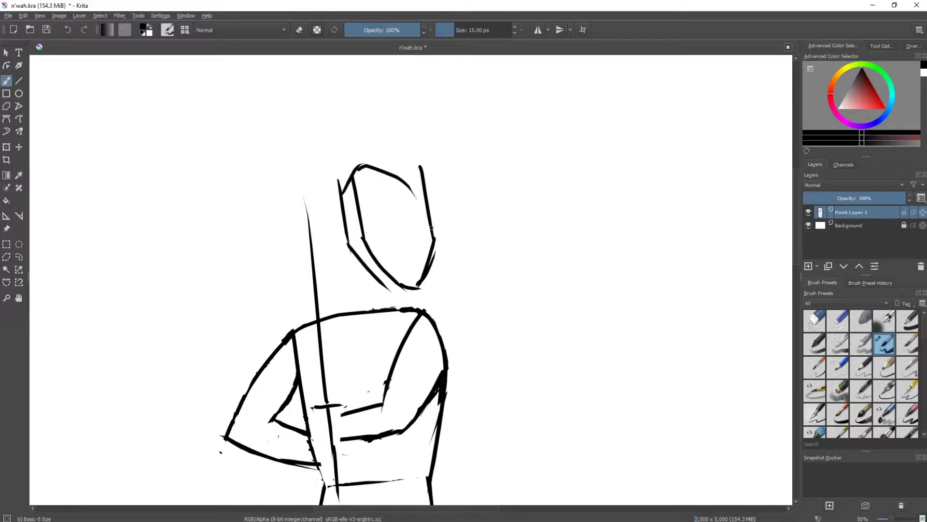
{"action": "left_click_drag", "start_coordinate": [358, 168], "coordinate": [427, 205]}
{"action": "left_click_drag", "start_coordinate": [370, 269], "coordinate": [407, 286]}
{"action": "key", "text": "ctrl+z"}
Step: Draw a long pointed ear on the left-hand side of the head
{"action": "left_click_drag", "start_coordinate": [340, 193], "coordinate": [325, 177]}
{"action": "left_click_drag", "start_coordinate": [325, 177], "coordinate": [335, 212]}
{"action": "key", "text": "plus"}
{"action": "key", "text": "plus"}
Step: Clean up the stray lines around the ear and jaw and redraw the face edge opposite the ear
{"action": "key", "text": "e"}
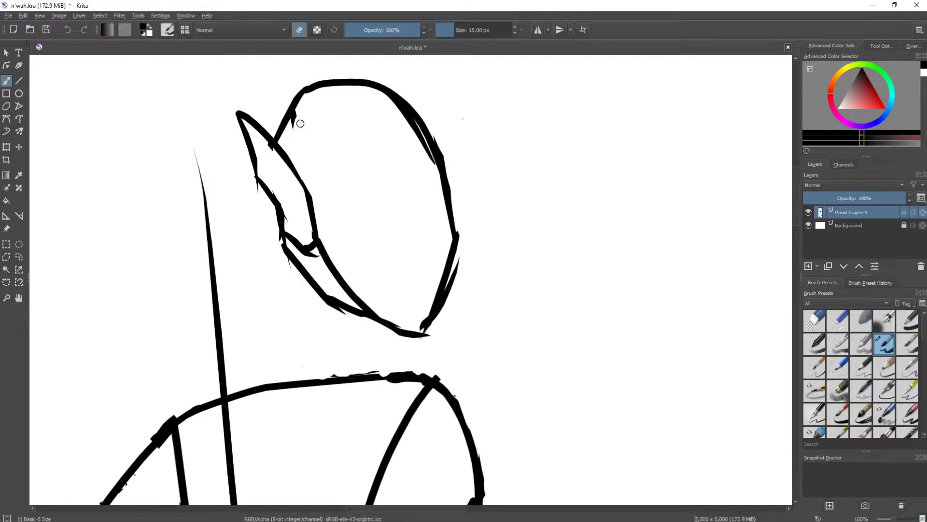
{"action": "left_click_drag", "start_coordinate": [290, 235], "coordinate": [338, 309]}
{"action": "key", "text": "e"}
{"action": "left_click_drag", "start_coordinate": [452, 263], "coordinate": [425, 135]}
{"action": "key", "text": "e"}
Step: Reduce the brush size to 7 px and draw angular, slanted eyes and a small nose on the face
{"action": "left_click_drag", "start_coordinate": [383, 149], "coordinate": [383, 203]}
{"action": "key", "text": "ctrl+z"}
{"action": "key", "text": "ctrl+z"}
{"action": "scroll", "coordinate": [364, 258], "scroll_direction": "up", "scroll_amount": 1}
{"action": "key", "text": "bracketleft"}
{"action": "mouse_move", "coordinate": [331, 239]}
{"action": "left_mouse_down"}
{"action": "mouse_move", "coordinate": [370, 224]}
{"action": "mouse_move", "coordinate": [334, 231]}
{"action": "mouse_move", "coordinate": [432, 242]}
{"action": "left_mouse_up"}
{"action": "key", "text": "ctrl+z"}
{"action": "key", "text": "bracketleft"}
{"action": "scroll", "coordinate": [391, 323], "scroll_direction": "up", "scroll_amount": 2}
{"action": "left_click_drag", "start_coordinate": [357, 257], "coordinate": [357, 304]}
{"action": "left_click_drag", "start_coordinate": [430, 242], "coordinate": [437, 290]}
{"action": "left_click_drag", "start_coordinate": [357, 295], "coordinate": [449, 283]}
{"action": "key", "text": "ctrl+z"}
{"action": "key", "text": "ctrl+z"}
{"action": "key", "text": "ctrl+z"}
{"action": "key", "text": "ctrl+z"}
{"action": "left_click_drag", "start_coordinate": [344, 271], "coordinate": [441, 266]}
{"action": "left_click_drag", "start_coordinate": [344, 272], "coordinate": [441, 267]}
{"action": "key", "text": "ctrl+z"}
{"action": "key", "text": "ctrl+z"}
{"action": "left_click_drag", "start_coordinate": [354, 285], "coordinate": [416, 300]}
{"action": "key", "text": "ctrl+z"}
{"action": "key", "text": "ctrl+z"}
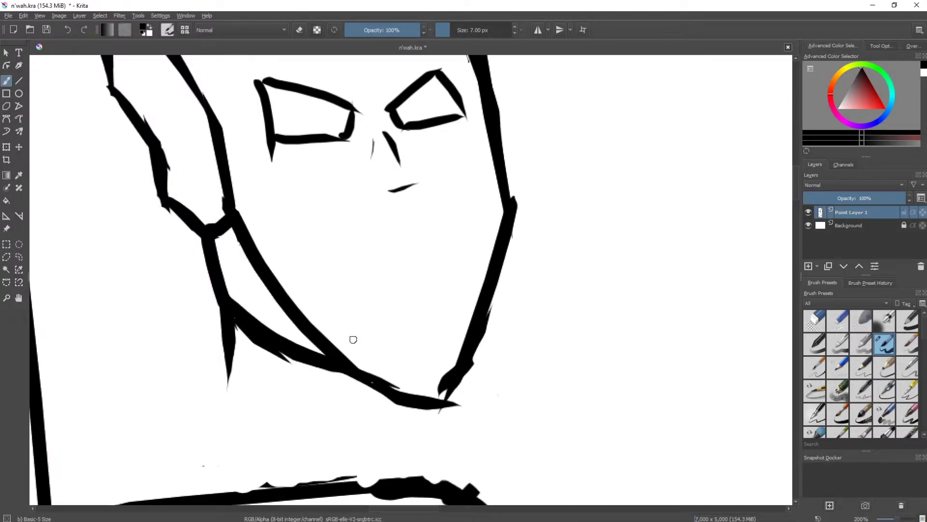
{"action": "key", "text": "ctrl+z"}
{"action": "left_click_drag", "start_coordinate": [371, 251], "coordinate": [440, 248]}
{"action": "key", "text": "ctrl+z"}
{"action": "left_click_drag", "start_coordinate": [340, 250], "coordinate": [457, 244]}
{"action": "left_click_drag", "start_coordinate": [346, 270], "coordinate": [467, 277]}
{"action": "left_click_drag", "start_coordinate": [454, 239], "coordinate": [479, 271]}
{"action": "mouse_move", "coordinate": [322, 281]}
{"action": "left_mouse_down"}
{"action": "mouse_move", "coordinate": [341, 242]}
{"action": "mouse_move", "coordinate": [461, 263]}
{"action": "left_mouse_up"}
{"action": "key", "text": "ctrl+z"}
{"action": "key", "text": "ctrl+z"}
{"action": "key", "text": "ctrl+z"}
{"action": "key", "text": "ctrl+z"}
{"action": "left_click_drag", "start_coordinate": [338, 275], "coordinate": [463, 290]}
{"action": "left_click_drag", "start_coordinate": [352, 255], "coordinate": [333, 286]}
{"action": "left_click_drag", "start_coordinate": [446, 254], "coordinate": [478, 276]}
{"action": "key", "text": "ctrl+z"}
{"action": "key", "text": "ctrl+z"}
{"action": "key", "text": "ctrl+z"}
{"action": "key", "text": "ctrl+z"}
{"action": "left_click_drag", "start_coordinate": [352, 270], "coordinate": [449, 245]}
{"action": "left_click_drag", "start_coordinate": [350, 268], "coordinate": [458, 273]}
{"action": "key", "text": "ctrl+z"}
{"action": "key", "text": "ctrl+z"}
{"action": "key", "text": "ctrl+z"}
{"action": "left_click_drag", "start_coordinate": [331, 282], "coordinate": [447, 293]}
{"action": "key", "text": "ctrl+z"}
{"action": "left_click_drag", "start_coordinate": [380, 319], "coordinate": [359, 262]}
{"action": "key", "text": "ctrl+z"}
Step: Draw short crease lines around the lower face and a boxy open mouth below the nose
{"action": "mouse_move", "coordinate": [343, 232]}
{"action": "left_mouse_down"}
{"action": "mouse_move", "coordinate": [342, 265]}
{"action": "mouse_move", "coordinate": [371, 340]}
{"action": "left_mouse_up"}
{"action": "left_click_drag", "start_coordinate": [357, 265], "coordinate": [459, 263]}
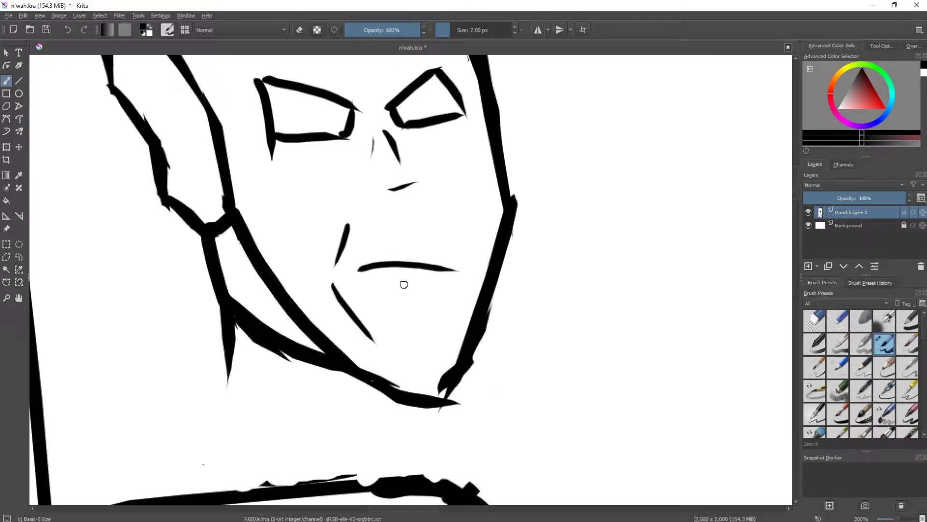
{"action": "key", "text": "ctrl+z"}
{"action": "key", "text": "ctrl+z"}
{"action": "left_click_drag", "start_coordinate": [367, 256], "coordinate": [443, 307]}
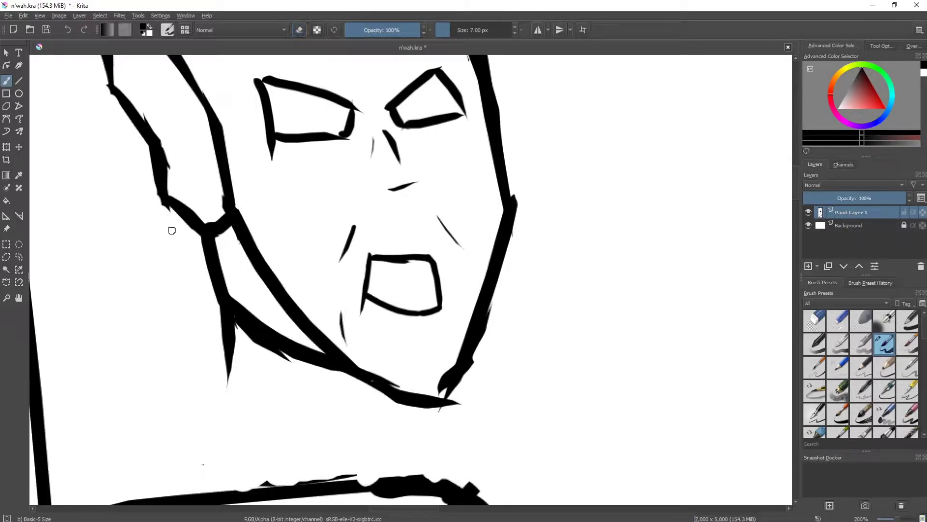
Step: Select the head and transform it so it tilts slightly, with the chin swinging toward the far shoulder
{"action": "key", "text": "minus"}
{"action": "key", "text": "minus"}
{"action": "key", "text": "minus"}
{"action": "left_click_drag", "start_coordinate": [338, 116], "coordinate": [309, 140]}
{"action": "key", "text": "ctrl+t"}
{"action": "mouse_move", "coordinate": [357, 227]}
{"action": "left_mouse_down"}
{"action": "mouse_move", "coordinate": [400, 217]}
{"action": "mouse_move", "coordinate": [445, 175]}
{"action": "left_mouse_up"}
{"action": "key", "text": "Return"}
Step: Erase and redraw the neck and adjoining shoulder lines below the tilted head with a 15 px brush
{"action": "key", "text": "1"}
{"action": "key", "text": "b"}
{"action": "key", "text": "e"}
{"action": "mouse_move", "coordinate": [338, 251]}
{"action": "left_mouse_down"}
{"action": "mouse_move", "coordinate": [347, 269]}
{"action": "mouse_move", "coordinate": [314, 278]}
{"action": "left_mouse_up"}
{"action": "key", "text": "e"}
{"action": "key", "text": "e"}
{"action": "left_click_drag", "start_coordinate": [377, 261], "coordinate": [421, 273]}
{"action": "key", "text": "e"}
{"action": "mouse_move", "coordinate": [311, 218]}
{"action": "left_mouse_down"}
{"action": "mouse_move", "coordinate": [333, 268]}
{"action": "mouse_move", "coordinate": [318, 278]}
{"action": "left_mouse_up"}
{"action": "key", "text": "e"}
{"action": "key", "text": "minus"}
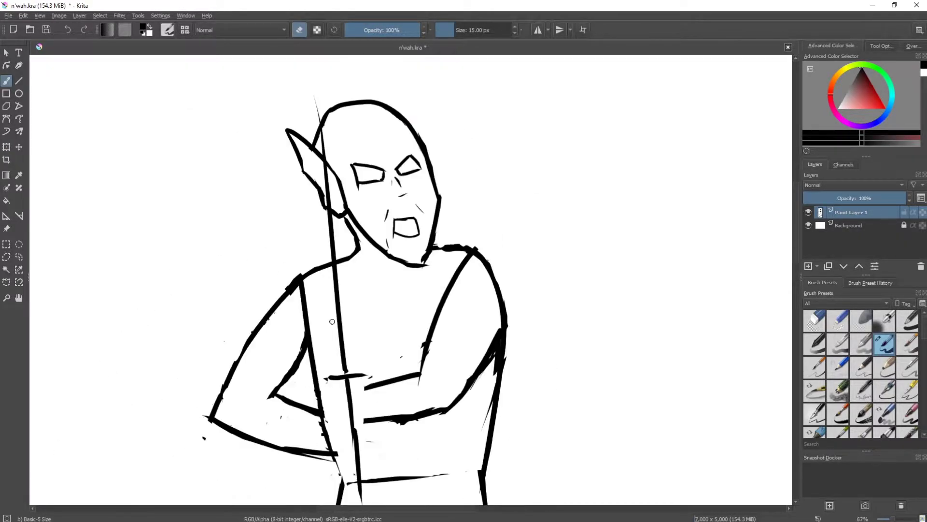
Step: Save the drawing
{"action": "key", "text": "plus"}
{"action": "key", "text": "plus"}
{"action": "key", "text": "plus"}
{"action": "key", "text": "plus"}
{"action": "key", "text": "1"}
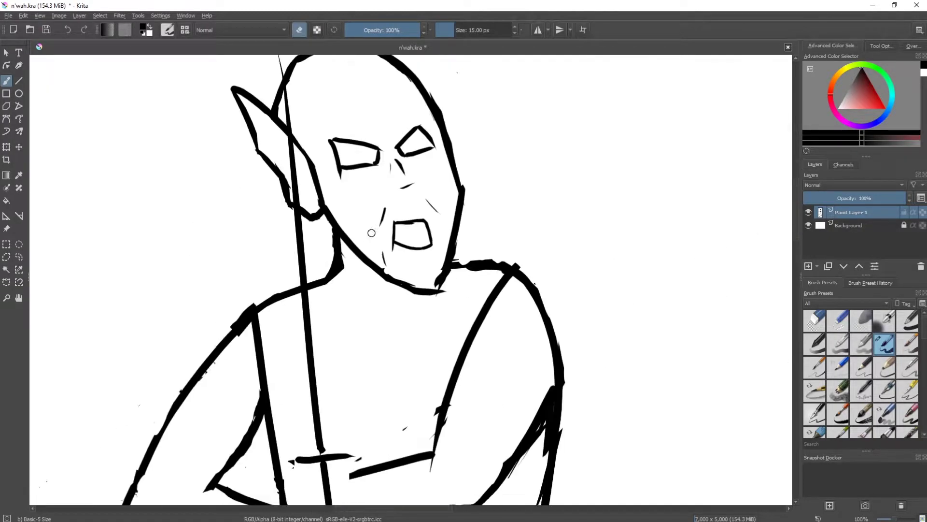
{"action": "key", "text": "minus"}
{"action": "key", "text": "minus"}
{"action": "key", "text": "ctrl+s"}
{"action": "key", "text": "plus"}
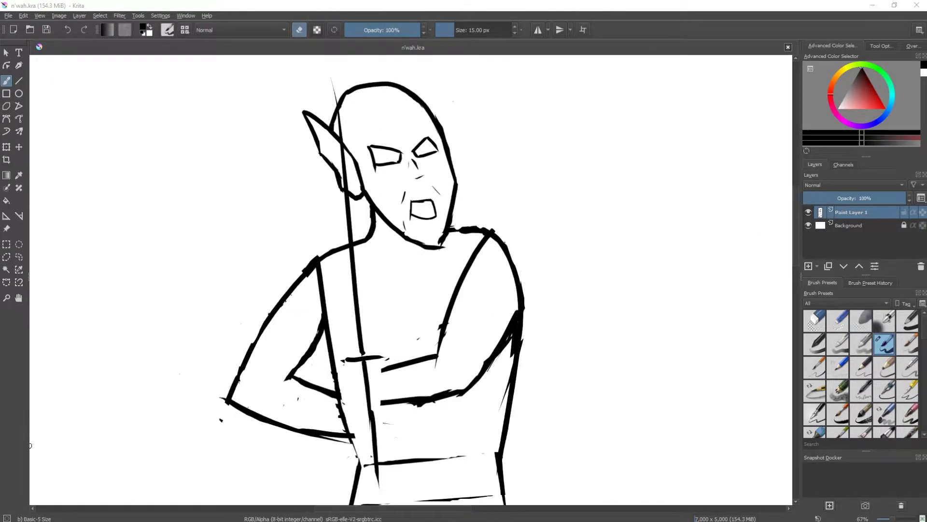
Step: Redraw the shoulder line as a slope descending from the jaw and erase the old shoulder line
{"action": "key", "text": "plus"}
{"action": "key", "text": "plus"}
{"action": "key", "text": "e"}
{"action": "left_click_drag", "start_coordinate": [381, 92], "coordinate": [423, 159]}
{"action": "key", "text": "minus"}
{"action": "key", "text": "minus"}
{"action": "key", "text": "minus"}
{"action": "key", "text": "plus"}
{"action": "key", "text": "plus"}
{"action": "key", "text": "plus"}
{"action": "left_click_drag", "start_coordinate": [522, 169], "coordinate": [594, 205]}
{"action": "mouse_move", "coordinate": [355, 184]}
{"action": "left_mouse_down"}
{"action": "mouse_move", "coordinate": [338, 221]}
{"action": "mouse_move", "coordinate": [290, 244]}
{"action": "left_mouse_up"}
{"action": "key", "text": "e"}
{"action": "left_click_drag", "start_coordinate": [399, 348], "coordinate": [260, 370]}
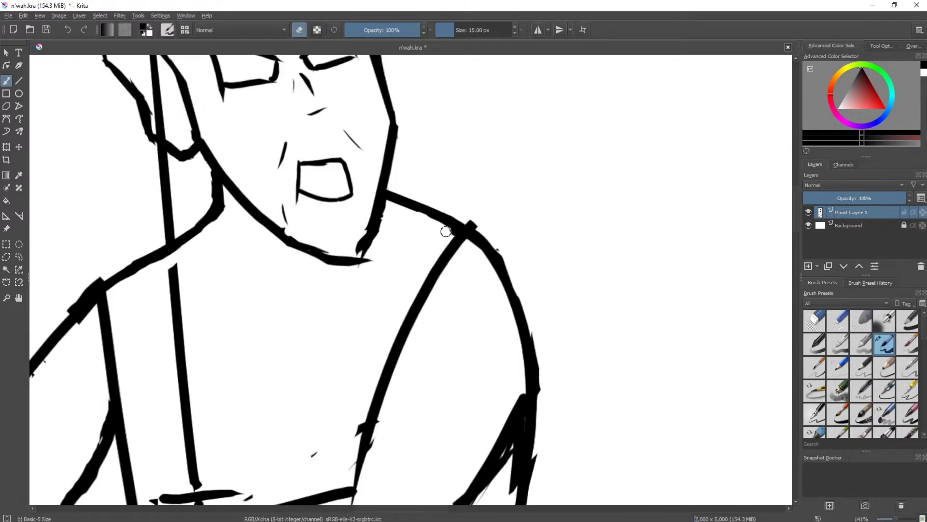
Step: Erase the parts of the torso's side line that cross the armpit and the bent forearm
{"action": "key", "text": "minus"}
{"action": "key", "text": "minus"}
{"action": "key", "text": "minus"}
{"action": "key", "text": "plus"}
{"action": "key", "text": "e"}
{"action": "key", "text": "e"}
{"action": "key", "text": "minus"}
{"action": "key", "text": "plus"}
{"action": "key", "text": "e"}
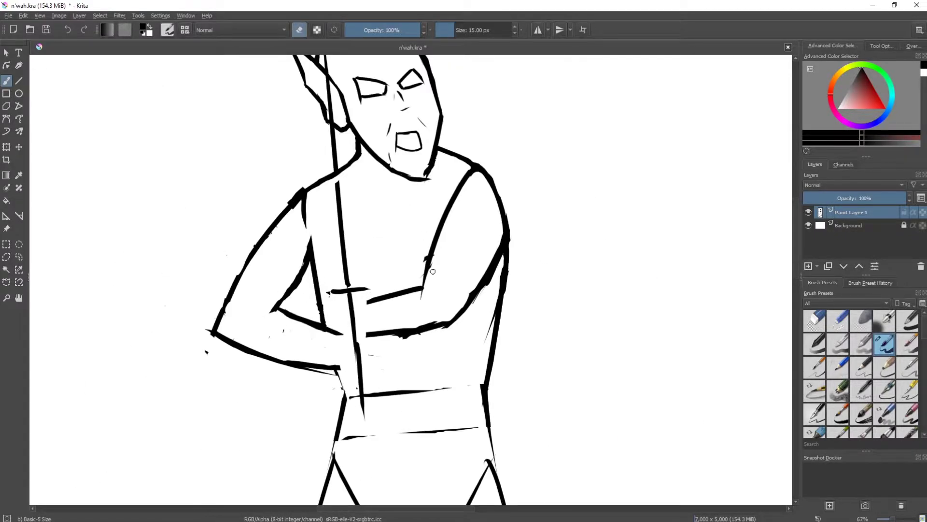
Step: Clean up the outlines of the right-hand shoulder, arm and torso edge, removing overlapping strokes
{"action": "key", "text": "plus"}
{"action": "key", "text": "plus"}
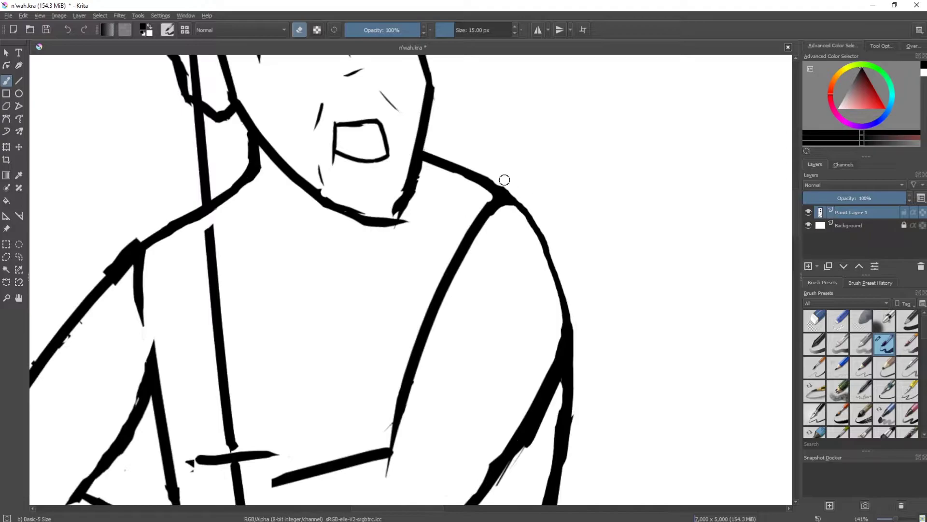
{"action": "scroll", "coordinate": [445, 273], "scroll_direction": "down", "scroll_amount": 5}
{"action": "key", "text": "e"}
{"action": "mouse_move", "coordinate": [530, 256]}
{"action": "left_mouse_down"}
{"action": "mouse_move", "coordinate": [445, 377]}
{"action": "mouse_move", "coordinate": [496, 331]}
{"action": "mouse_move", "coordinate": [522, 282]}
{"action": "left_mouse_up"}
{"action": "key", "text": "e"}
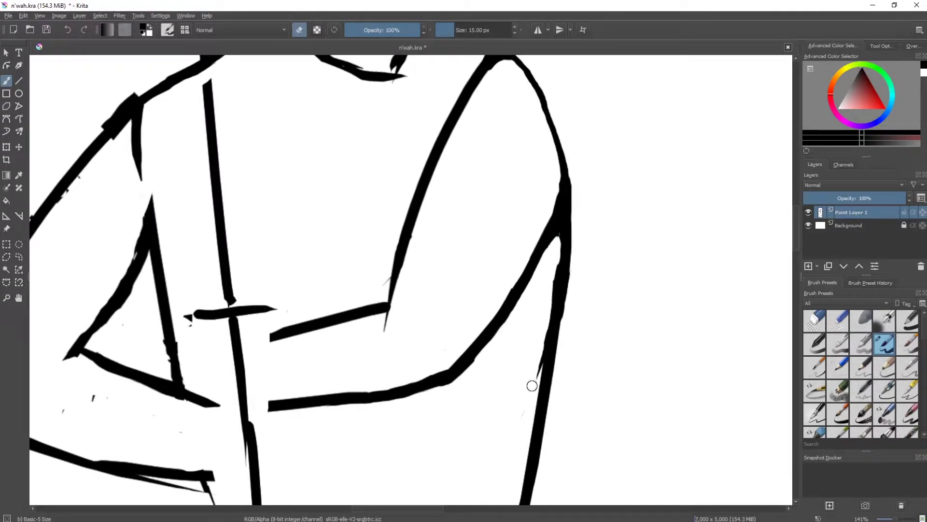
Step: Redraw the inner edge of the left-hand bent arm as a curve and smooth its outer outline
{"action": "key", "text": "minus"}
{"action": "key", "text": "minus"}
{"action": "key", "text": "plus"}
{"action": "key", "text": "plus"}
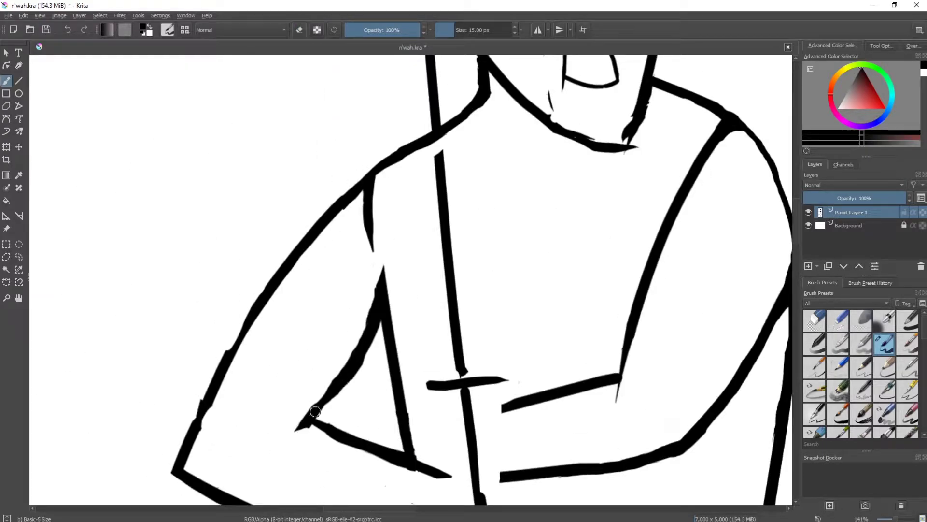
{"action": "key", "text": "e"}
{"action": "left_click_drag", "start_coordinate": [309, 413], "coordinate": [337, 328]}
{"action": "key", "text": "e"}
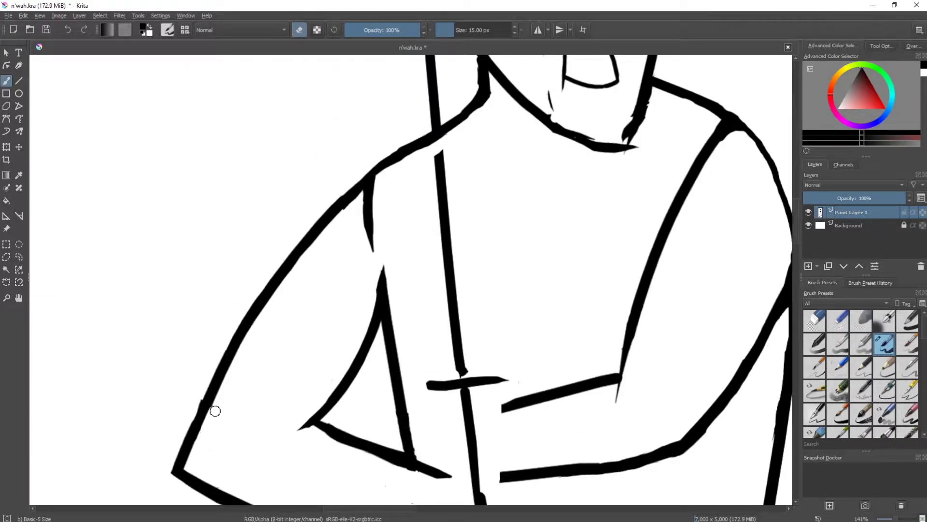
{"action": "key", "text": "minus"}
{"action": "key", "text": "plus"}
{"action": "key", "text": "minus"}
{"action": "key", "text": "minus"}
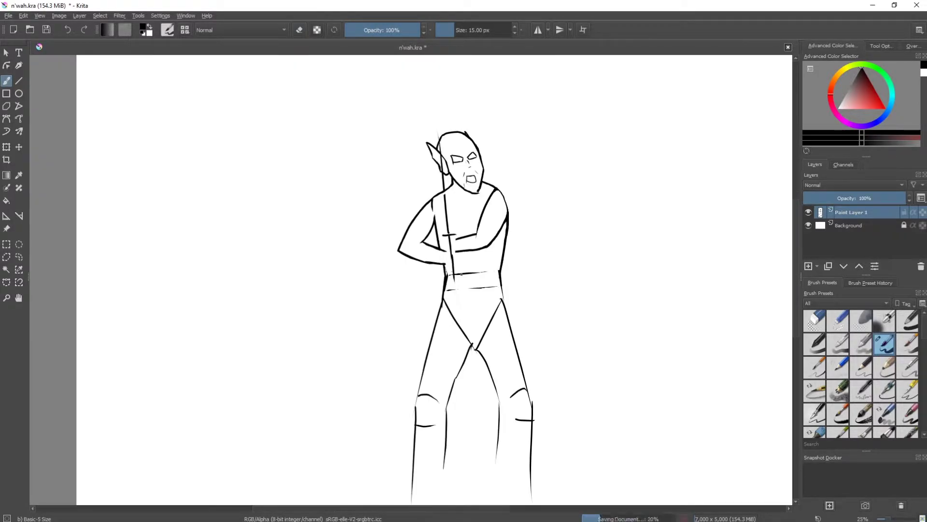
Step: Erase the long pole line and its crossbar running through the head and torso
{"action": "key", "text": "plus"}
{"action": "key", "text": "plus"}
{"action": "key", "text": "plus"}
{"action": "key", "text": "e"}
{"action": "left_click_drag", "start_coordinate": [382, 190], "coordinate": [408, 384]}
{"action": "left_click_drag", "start_coordinate": [380, 228], "coordinate": [408, 463]}
Step: Try to draw a narrow two-edged staff crossing the forearms with a 12 px brush
{"action": "key", "text": "plus"}
{"action": "key", "text": "e"}
{"action": "left_click_drag", "start_coordinate": [317, 190], "coordinate": [366, 386]}
{"action": "left_click_drag", "start_coordinate": [340, 182], "coordinate": [387, 408]}
{"action": "left_click_drag", "start_coordinate": [314, 191], "coordinate": [356, 182]}
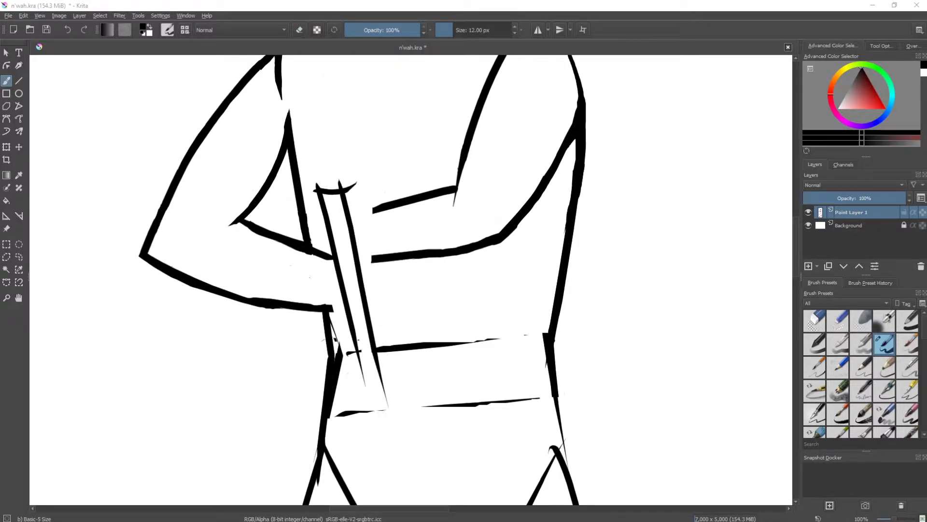
{"action": "key", "text": "plus"}
{"action": "key", "text": "ctrl+z"}
{"action": "key", "text": "ctrl+z"}
{"action": "key", "text": "ctrl+z"}
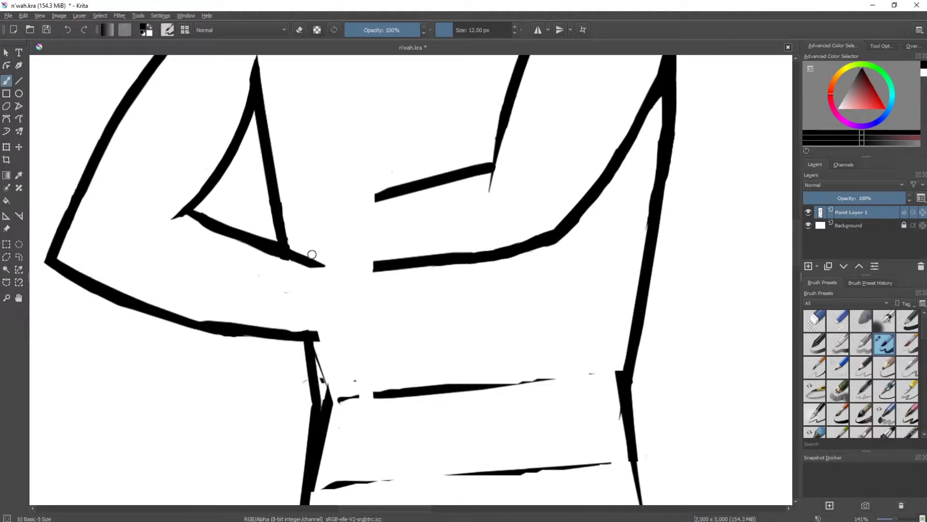
{"action": "left_click_drag", "start_coordinate": [316, 210], "coordinate": [372, 411]}
{"action": "key", "text": "ctrl+z"}
{"action": "left_click_drag", "start_coordinate": [300, 151], "coordinate": [404, 368]}
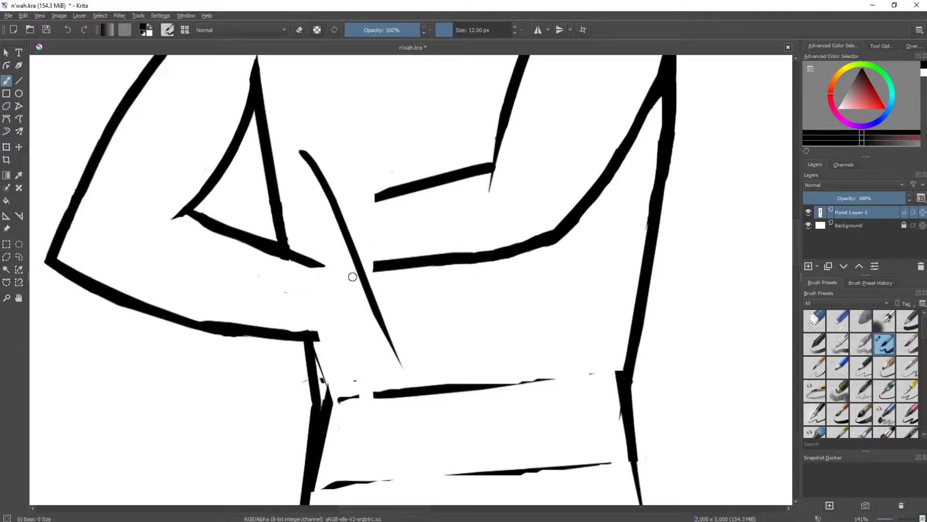
{"action": "key", "text": "ctrl+z"}
Step: Try to erase the left-hand forearm and redraw it at a different angle
{"action": "key", "text": "minus"}
{"action": "key", "text": "1"}
{"action": "key", "text": "e"}
{"action": "left_click_drag", "start_coordinate": [375, 265], "coordinate": [265, 238]}
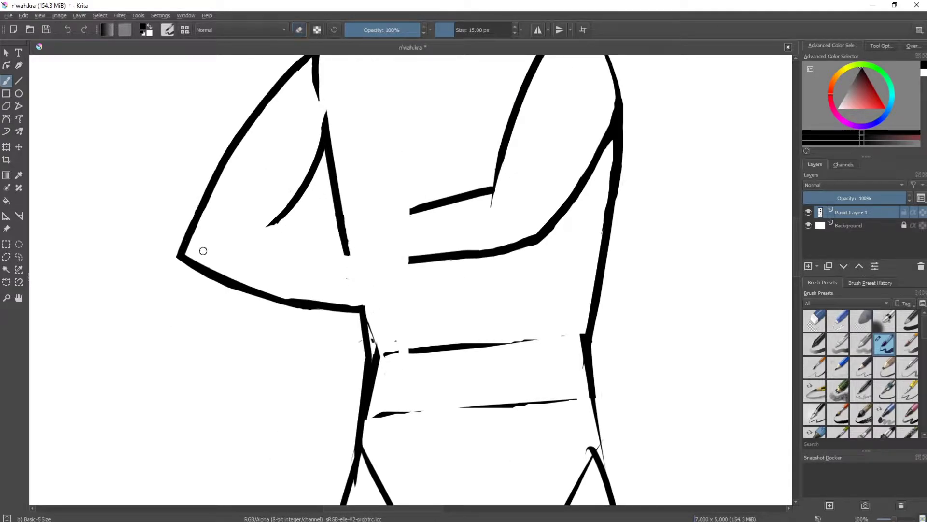
{"action": "mouse_move", "coordinate": [195, 208]}
{"action": "left_mouse_down"}
{"action": "mouse_move", "coordinate": [294, 318]}
{"action": "mouse_move", "coordinate": [357, 309]}
{"action": "left_mouse_up"}
{"action": "key", "text": "e"}
{"action": "left_click_drag", "start_coordinate": [307, 184], "coordinate": [261, 252]}
{"action": "left_click_drag", "start_coordinate": [198, 210], "coordinate": [359, 314]}
{"action": "left_click_drag", "start_coordinate": [192, 283], "coordinate": [411, 325]}
{"action": "key", "text": "ctrl+z"}
{"action": "key", "text": "ctrl+z"}
{"action": "key", "text": "ctrl+z"}
{"action": "key", "text": "ctrl+z"}
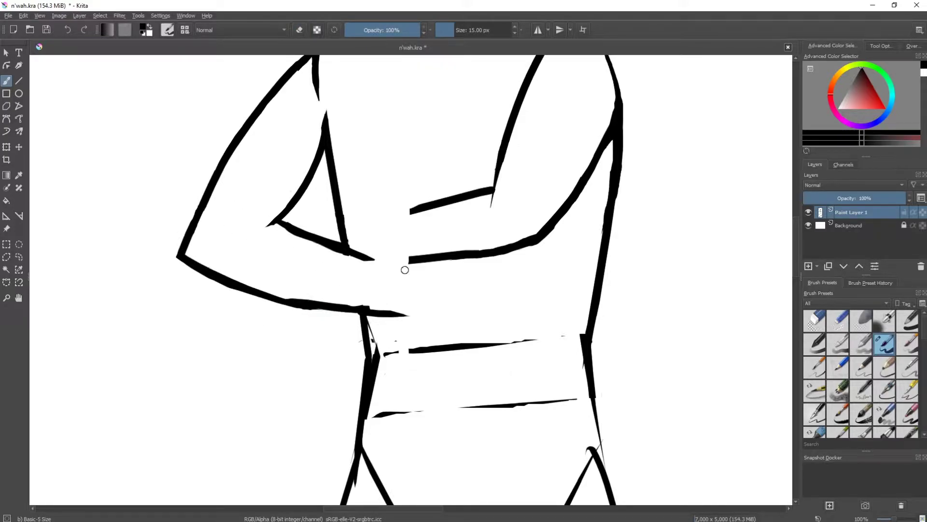
Step: Try to sketch two overlapping oval hands between the forearms with staff lines through them
{"action": "left_click_drag", "start_coordinate": [401, 193], "coordinate": [382, 309]}
{"action": "left_click_drag", "start_coordinate": [355, 179], "coordinate": [360, 213]}
{"action": "left_click_drag", "start_coordinate": [376, 177], "coordinate": [380, 195]}
{"action": "left_click_drag", "start_coordinate": [386, 263], "coordinate": [415, 324]}
{"action": "key", "text": "plus"}
{"action": "key", "text": "bracketleft"}
{"action": "left_click_drag", "start_coordinate": [316, 104], "coordinate": [343, 350]}
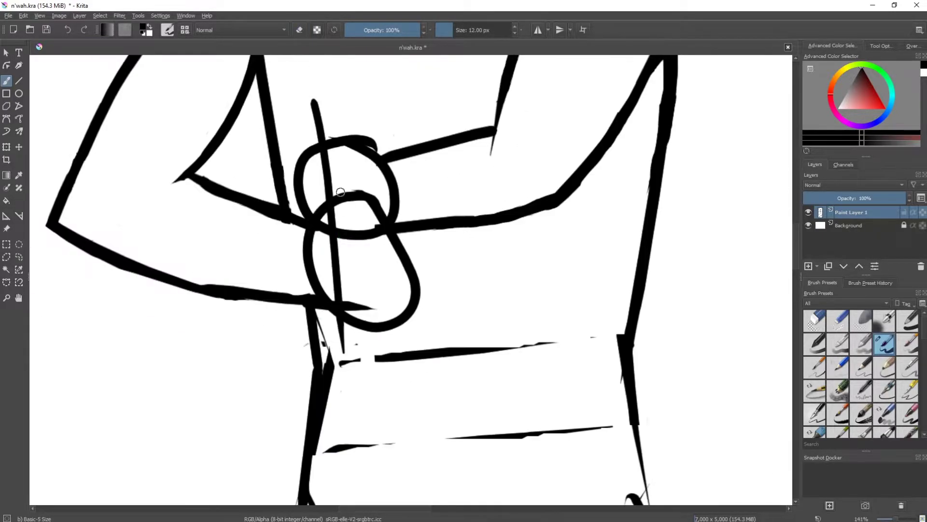
{"action": "left_click_drag", "start_coordinate": [348, 145], "coordinate": [362, 306]}
{"action": "key", "text": "ctrl+z"}
{"action": "key", "text": "ctrl+z"}
{"action": "key", "text": "ctrl+z"}
{"action": "key", "text": "ctrl+z"}
Step: Draw the two long, nearly vertical edges of a staff between the forearms with a 12 px brush
{"action": "left_click_drag", "start_coordinate": [320, 102], "coordinate": [345, 342]}
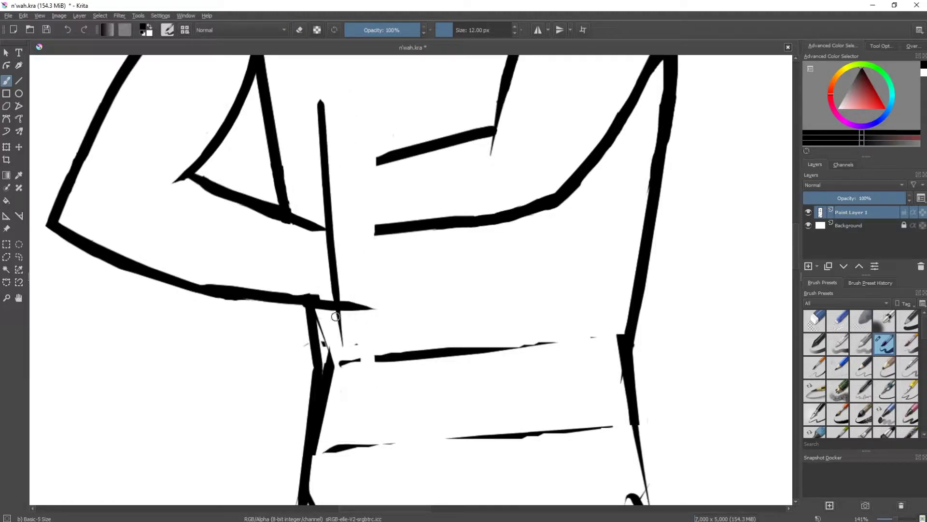
{"action": "left_click_drag", "start_coordinate": [350, 96], "coordinate": [370, 376]}
{"action": "key", "text": "ctrl+z"}
{"action": "key", "text": "plus"}
{"action": "key", "text": "bracketleft"}
{"action": "mouse_move", "coordinate": [362, 300]}
{"action": "left_mouse_down"}
{"action": "mouse_move", "coordinate": [368, 280]}
{"action": "mouse_move", "coordinate": [352, 278]}
{"action": "mouse_move", "coordinate": [348, 212]}
{"action": "left_mouse_up"}
{"action": "key", "text": "ctrl+z"}
{"action": "key", "text": "ctrl+z"}
{"action": "key", "text": "bracketright"}
{"action": "key", "text": "ctrl+z"}
{"action": "mouse_move", "coordinate": [340, 319]}
{"action": "left_mouse_down"}
{"action": "mouse_move", "coordinate": [269, 279]}
{"action": "mouse_move", "coordinate": [341, 317]}
{"action": "mouse_move", "coordinate": [386, 277]}
{"action": "mouse_move", "coordinate": [400, 295]}
{"action": "mouse_move", "coordinate": [381, 273]}
{"action": "mouse_move", "coordinate": [386, 251]}
{"action": "mouse_move", "coordinate": [334, 218]}
{"action": "left_mouse_up"}
Step: Extend the left-hand forearm into a hand with a thumb and four fingers wrapped around the staff
{"action": "key", "text": "e"}
{"action": "left_click_drag", "start_coordinate": [63, 289], "coordinate": [145, 304]}
{"action": "key", "text": "minus"}
{"action": "key", "text": "e"}
{"action": "left_click_drag", "start_coordinate": [83, 198], "coordinate": [291, 178]}
{"action": "key", "text": "ctrl+z"}
{"action": "left_click_drag", "start_coordinate": [200, 224], "coordinate": [348, 254]}
{"action": "key", "text": "e"}
{"action": "mouse_move", "coordinate": [309, 239]}
{"action": "left_mouse_down"}
{"action": "mouse_move", "coordinate": [349, 224]}
{"action": "mouse_move", "coordinate": [318, 250]}
{"action": "mouse_move", "coordinate": [334, 261]}
{"action": "left_mouse_up"}
{"action": "key", "text": "e"}
{"action": "scroll", "coordinate": [367, 154], "scroll_direction": "down", "scroll_amount": 5}
{"action": "scroll", "coordinate": [362, 299], "scroll_direction": "up", "scroll_amount": 5}
{"action": "key", "text": "ctrl+z"}
{"action": "scroll", "coordinate": [362, 300], "scroll_direction": "up", "scroll_amount": 2}
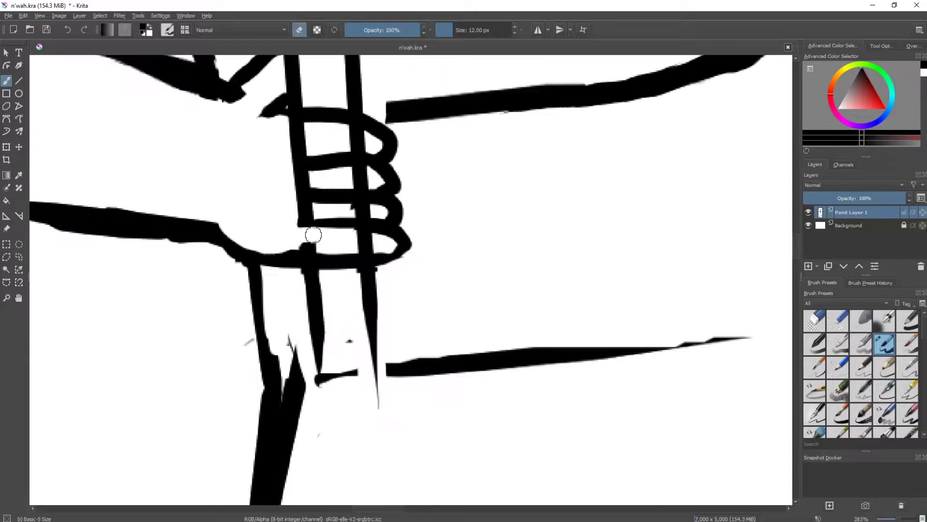
Step: Erase the staff edges inside the fist so the fingers sit in front of the staff
{"action": "scroll", "coordinate": [304, 239], "scroll_direction": "up", "scroll_amount": 2}
{"action": "key", "text": "e"}
{"action": "mouse_move", "coordinate": [415, 241]}
{"action": "left_mouse_down"}
{"action": "mouse_move", "coordinate": [333, 243]}
{"action": "mouse_move", "coordinate": [398, 226]}
{"action": "left_mouse_up"}
{"action": "key", "text": "e"}
{"action": "left_click_drag", "start_coordinate": [396, 212], "coordinate": [325, 228]}
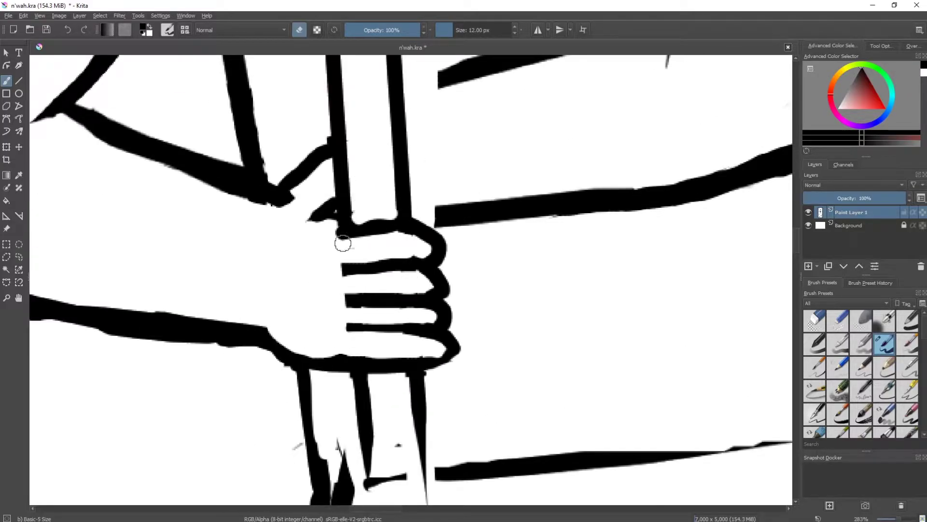
Step: Shorten and taper the lines between the fingers and redraw the knuckles closer to the staff at 10 px
{"action": "left_click_drag", "start_coordinate": [343, 269], "coordinate": [367, 328]}
{"action": "left_click_drag", "start_coordinate": [415, 237], "coordinate": [434, 357]}
{"action": "left_click_drag", "start_coordinate": [423, 216], "coordinate": [472, 327]}
{"action": "key", "text": "ctrl+z"}
{"action": "mouse_move", "coordinate": [420, 222]}
{"action": "left_mouse_down"}
{"action": "mouse_move", "coordinate": [451, 359]}
{"action": "mouse_move", "coordinate": [425, 358]}
{"action": "left_mouse_up"}
{"action": "key", "text": "e"}
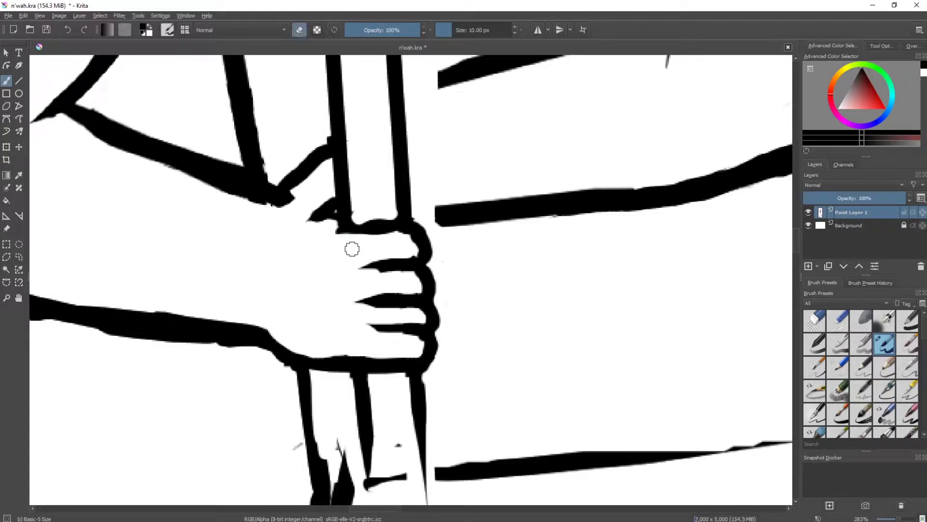
{"action": "mouse_move", "coordinate": [359, 204]}
{"action": "left_mouse_down"}
{"action": "mouse_move", "coordinate": [356, 221]}
{"action": "mouse_move", "coordinate": [418, 242]}
{"action": "mouse_move", "coordinate": [417, 262]}
{"action": "left_mouse_up"}
{"action": "key", "text": "e"}
{"action": "key", "text": "ctrl+z"}
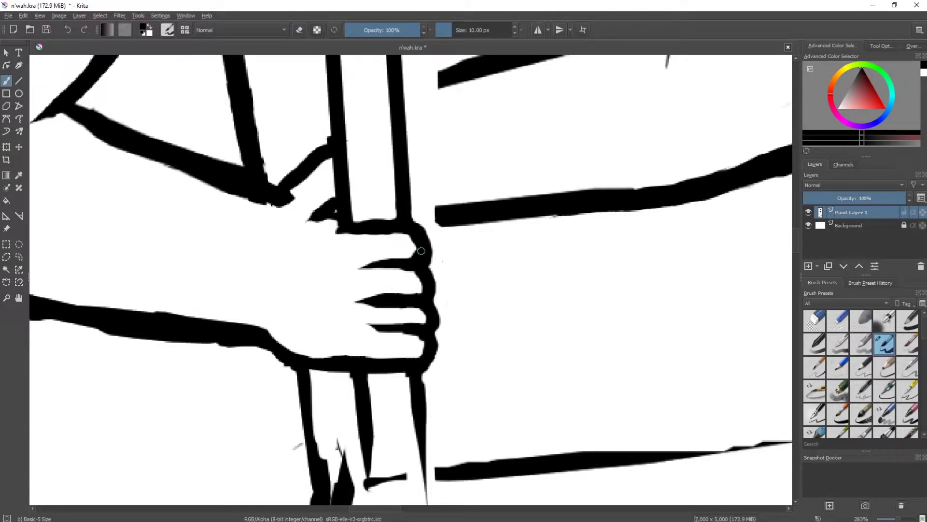
Step: Erase the thumb's upper line and redraw the thumb slimmer and lower against the staff
{"action": "left_click_drag", "start_coordinate": [328, 205], "coordinate": [281, 196]}
{"action": "key", "text": "e"}
{"action": "left_click_drag", "start_coordinate": [280, 198], "coordinate": [333, 180]}
{"action": "left_click_drag", "start_coordinate": [333, 212], "coordinate": [309, 224]}
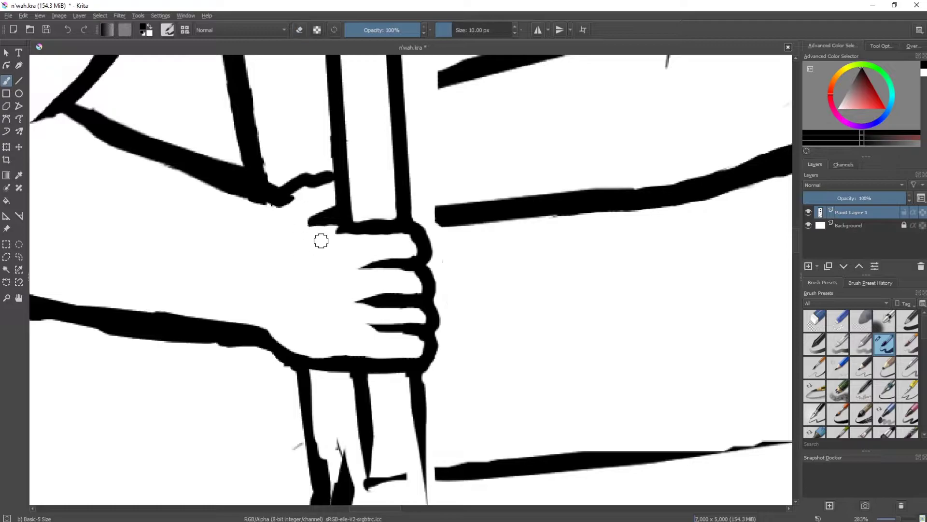
Step: Select the fist on the staff and transform it to a slightly larger size
{"action": "scroll", "coordinate": [374, 300], "scroll_direction": "down", "scroll_amount": 3}
{"action": "scroll", "coordinate": [374, 271], "scroll_direction": "up", "scroll_amount": 3}
{"action": "left_click_drag", "start_coordinate": [271, 174], "coordinate": [273, 178]}
{"action": "key", "text": "ctrl+t"}
{"action": "left_click_drag", "start_coordinate": [488, 145], "coordinate": [449, 151]}
{"action": "key", "text": "Return"}
{"action": "scroll", "coordinate": [448, 151], "scroll_direction": "down", "scroll_amount": 5}
{"action": "scroll", "coordinate": [393, 290], "scroll_direction": "up", "scroll_amount": 5}
{"action": "key", "text": "b"}
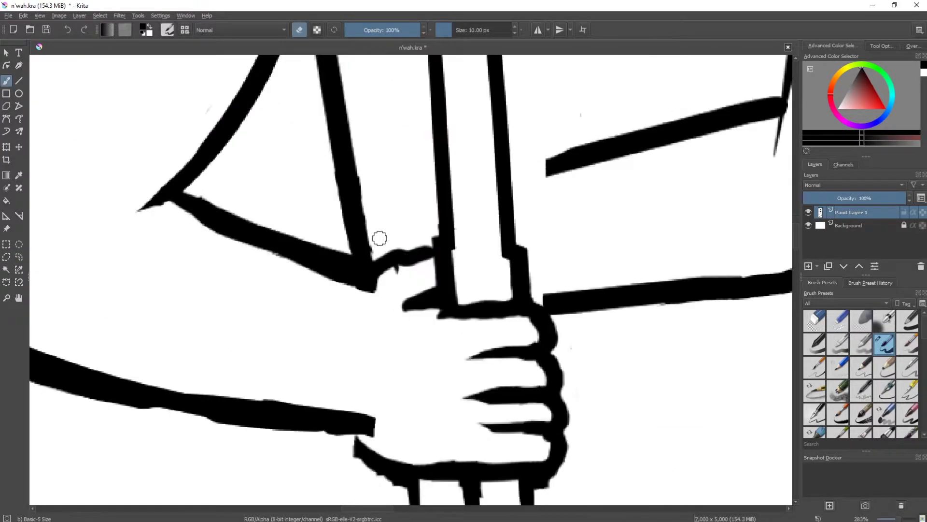
Step: Clean up the joins between the enlarged fist and the forearm lines at the wrist
{"action": "scroll", "coordinate": [323, 296], "scroll_direction": "down", "scroll_amount": 1}
{"action": "key", "text": "e"}
{"action": "mouse_move", "coordinate": [323, 296]}
{"action": "left_mouse_down"}
{"action": "mouse_move", "coordinate": [289, 289]}
{"action": "mouse_move", "coordinate": [331, 318]}
{"action": "left_mouse_up"}
{"action": "key", "text": "e"}
{"action": "key", "text": "e"}
{"action": "scroll", "coordinate": [340, 351], "scroll_direction": "down", "scroll_amount": 3}
{"action": "scroll", "coordinate": [373, 298], "scroll_direction": "up", "scroll_amount": 3}
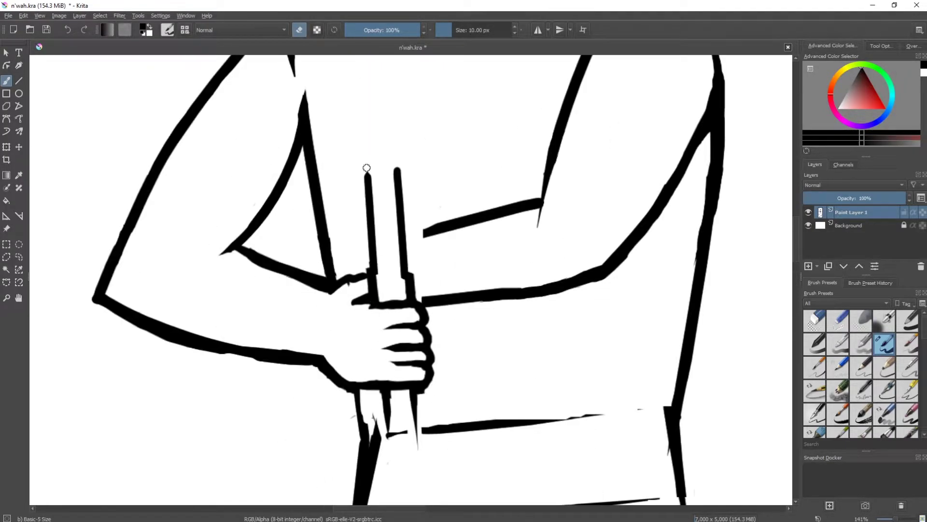
Step: Erase the staff edges above the fist and redraw them tilted at 15 px, extending the staff below the fist
{"action": "left_click_drag", "start_coordinate": [397, 169], "coordinate": [404, 279]}
{"action": "left_click_drag", "start_coordinate": [368, 173], "coordinate": [372, 292]}
{"action": "key", "text": "e"}
{"action": "left_click_drag", "start_coordinate": [394, 180], "coordinate": [412, 292]}
{"action": "left_click_drag", "start_coordinate": [418, 386], "coordinate": [425, 451]}
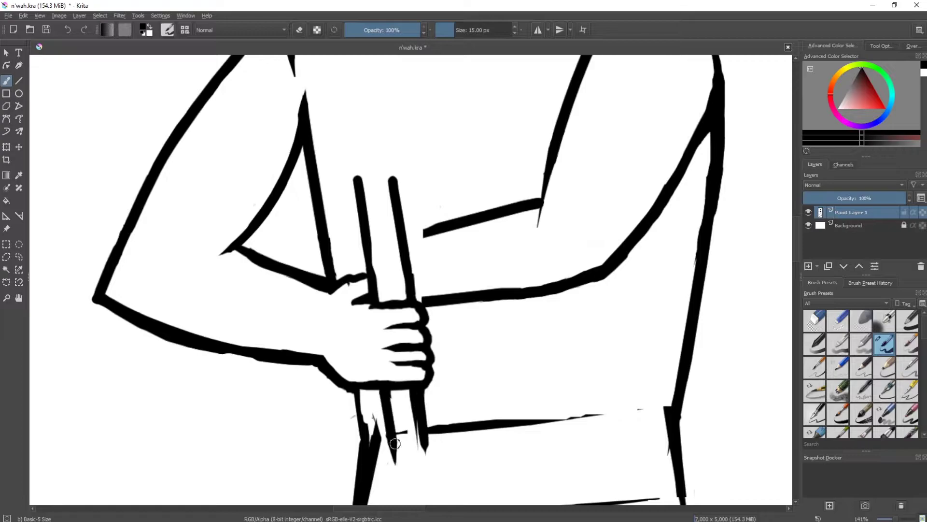
Step: Erase the ends of the right-hand forearm and redraw its upper and lower lines higher, towards the staff, then save the drawing
{"action": "key", "text": "e"}
{"action": "left_click_drag", "start_coordinate": [423, 232], "coordinate": [541, 200]}
{"action": "left_click_drag", "start_coordinate": [420, 302], "coordinate": [485, 297]}
{"action": "key", "text": "e"}
{"action": "left_click_drag", "start_coordinate": [413, 222], "coordinate": [526, 202]}
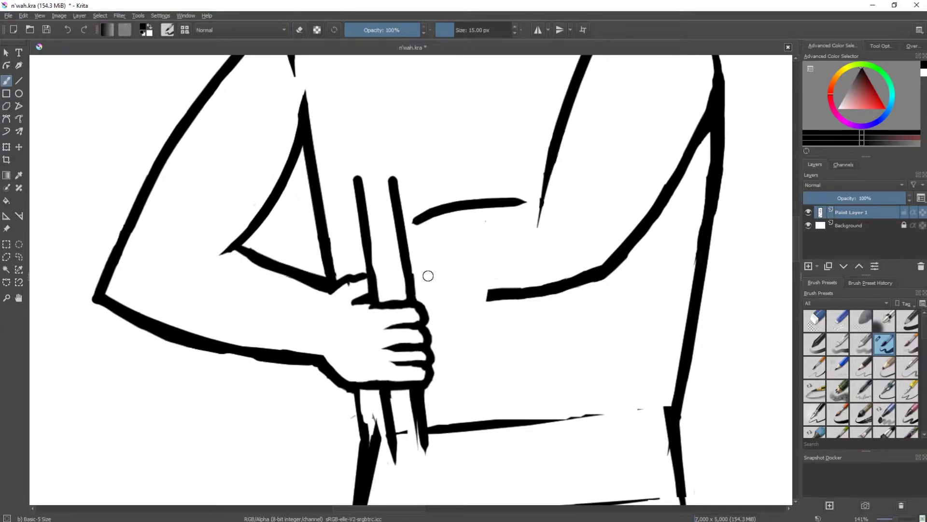
{"action": "left_click_drag", "start_coordinate": [423, 280], "coordinate": [608, 259]}
{"action": "key", "text": "e"}
{"action": "left_click_drag", "start_coordinate": [485, 296], "coordinate": [586, 276]}
{"action": "key", "text": "ctrl+s"}
{"action": "scroll", "coordinate": [413, 228], "scroll_direction": "up", "scroll_amount": 1}
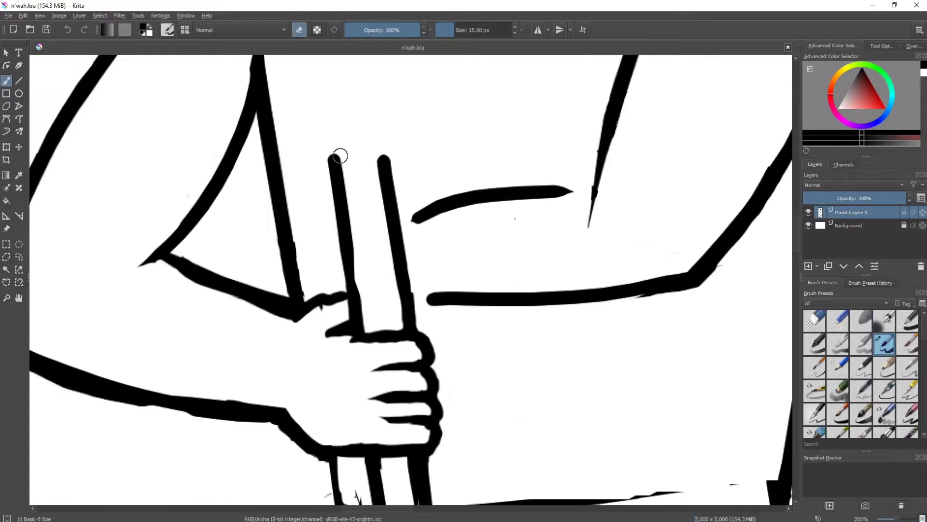
Step: Draw a second hand above the first at 10 px, with four curled fingers around the staff and a wrist line
{"action": "key", "text": "e"}
{"action": "key", "text": "bracketleft"}
{"action": "left_click_drag", "start_coordinate": [395, 194], "coordinate": [422, 216]}
{"action": "mouse_move", "coordinate": [454, 303]}
{"action": "left_mouse_down"}
{"action": "mouse_move", "coordinate": [406, 318]}
{"action": "mouse_move", "coordinate": [340, 302]}
{"action": "left_mouse_up"}
{"action": "left_click_drag", "start_coordinate": [393, 286], "coordinate": [333, 290]}
{"action": "left_click_drag", "start_coordinate": [392, 267], "coordinate": [333, 273]}
{"action": "left_click_drag", "start_coordinate": [392, 245], "coordinate": [333, 252]}
{"action": "left_click_drag", "start_coordinate": [387, 211], "coordinate": [334, 231]}
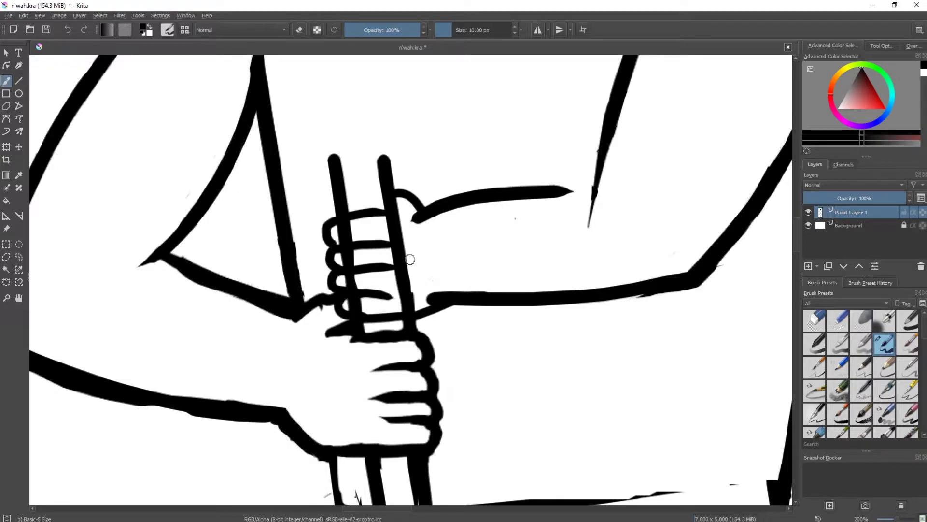
{"action": "left_click_drag", "start_coordinate": [404, 311], "coordinate": [361, 315]}
{"action": "left_click_drag", "start_coordinate": [338, 296], "coordinate": [334, 249]}
Step: Redraw the upper hand's thumb at 12 px and join the wrist to the forearm's lower line
{"action": "left_click_drag", "start_coordinate": [394, 180], "coordinate": [432, 207]}
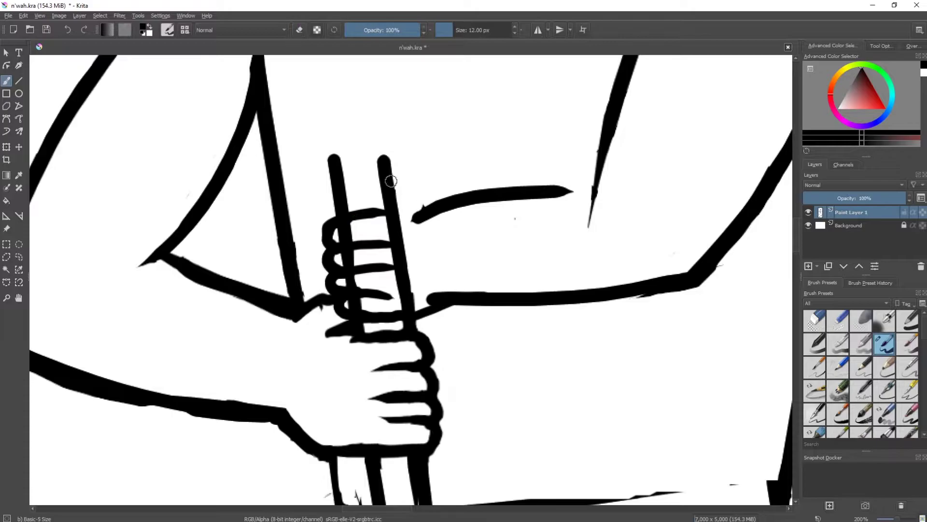
{"action": "mouse_move", "coordinate": [391, 167]}
{"action": "left_mouse_down"}
{"action": "mouse_move", "coordinate": [437, 198]}
{"action": "mouse_move", "coordinate": [411, 203]}
{"action": "left_mouse_up"}
{"action": "key", "text": "e"}
{"action": "mouse_move", "coordinate": [421, 302]}
{"action": "left_mouse_down"}
{"action": "mouse_move", "coordinate": [463, 301]}
{"action": "mouse_move", "coordinate": [447, 313]}
{"action": "mouse_move", "coordinate": [479, 317]}
{"action": "left_mouse_up"}
{"action": "key", "text": "e"}
{"action": "mouse_move", "coordinate": [483, 285]}
{"action": "left_mouse_down"}
{"action": "mouse_move", "coordinate": [614, 278]}
{"action": "mouse_move", "coordinate": [586, 274]}
{"action": "mouse_move", "coordinate": [698, 261]}
{"action": "left_mouse_up"}
{"action": "key", "text": "ctrl+z"}
{"action": "left_click_drag", "start_coordinate": [420, 314], "coordinate": [478, 314]}
{"action": "scroll", "coordinate": [454, 309], "scroll_direction": "down", "scroll_amount": 1}
{"action": "scroll", "coordinate": [454, 309], "scroll_direction": "up", "scroll_amount": 2}
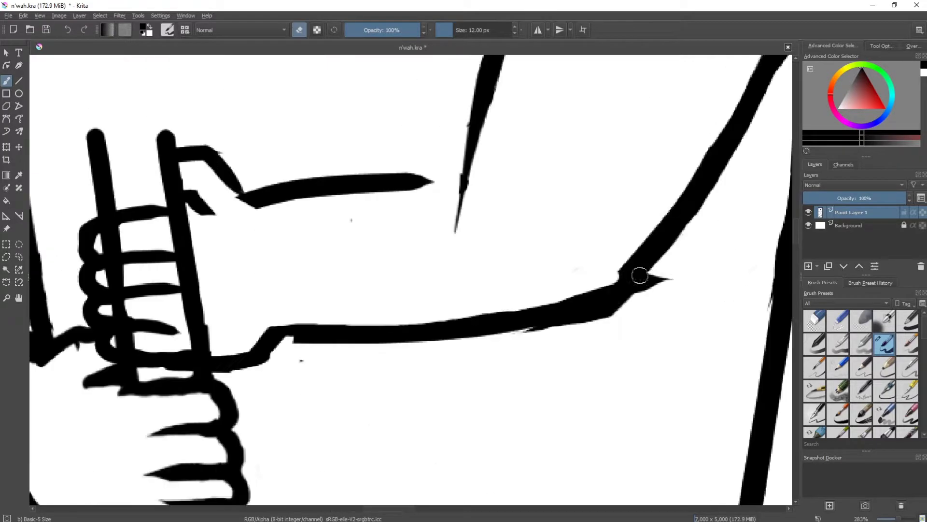
Step: Redraw the right-hand upper arm's inner line and the forearm's upper line at 15 px so they meet at the elbow, erasing the old lines
{"action": "key", "text": "]"}
{"action": "left_click_drag", "start_coordinate": [396, 186], "coordinate": [444, 183]}
{"action": "scroll", "coordinate": [444, 182], "scroll_direction": "down", "scroll_amount": 3}
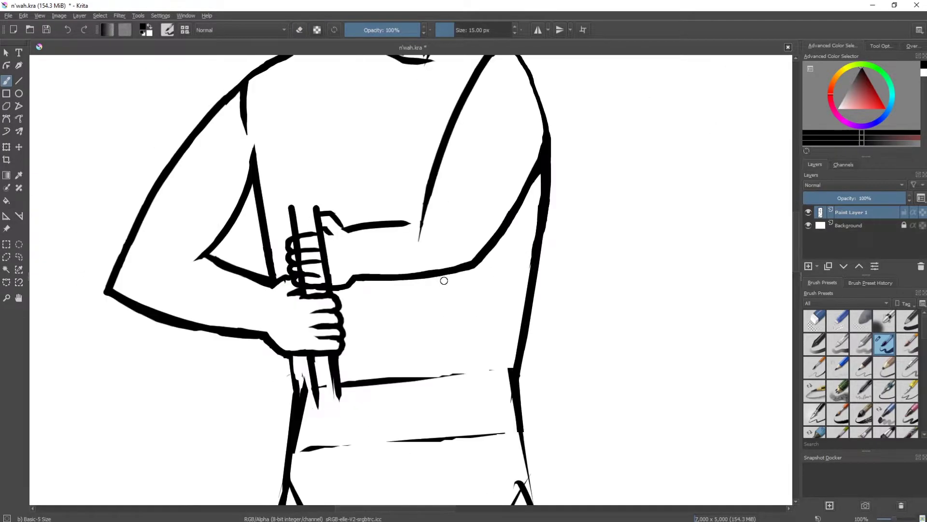
{"action": "scroll", "coordinate": [327, 223], "scroll_direction": "up", "scroll_amount": 1}
{"action": "scroll", "coordinate": [446, 363], "scroll_direction": "down", "scroll_amount": 1}
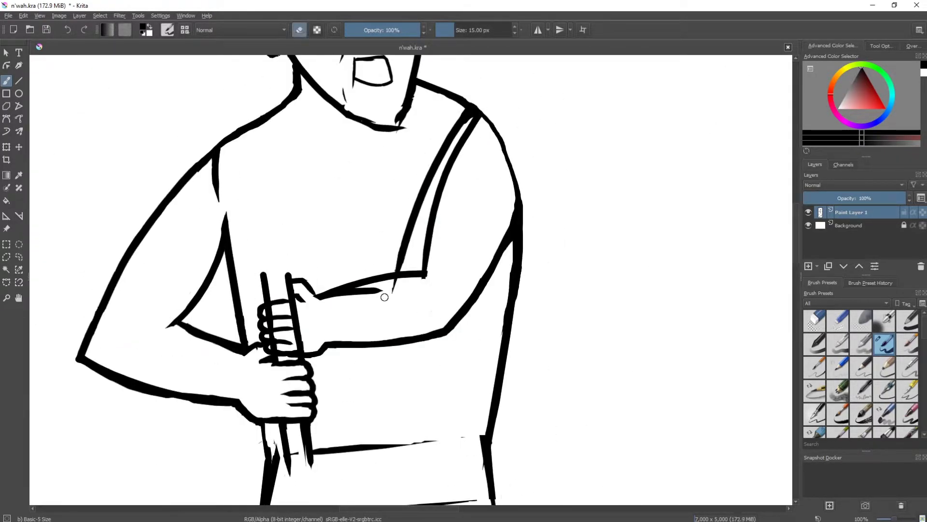
{"action": "left_click_drag", "start_coordinate": [400, 298], "coordinate": [435, 145]}
{"action": "scroll", "coordinate": [368, 203], "scroll_direction": "up", "scroll_amount": 2}
{"action": "mouse_move", "coordinate": [369, 203]}
{"action": "left_mouse_down"}
{"action": "mouse_move", "coordinate": [315, 240]}
{"action": "mouse_move", "coordinate": [480, 233]}
{"action": "left_mouse_up"}
{"action": "key", "text": "e"}
{"action": "scroll", "coordinate": [480, 233], "scroll_direction": "down", "scroll_amount": 1}
{"action": "scroll", "coordinate": [481, 233], "scroll_direction": "up", "scroll_amount": 1}
{"action": "key", "text": "["}
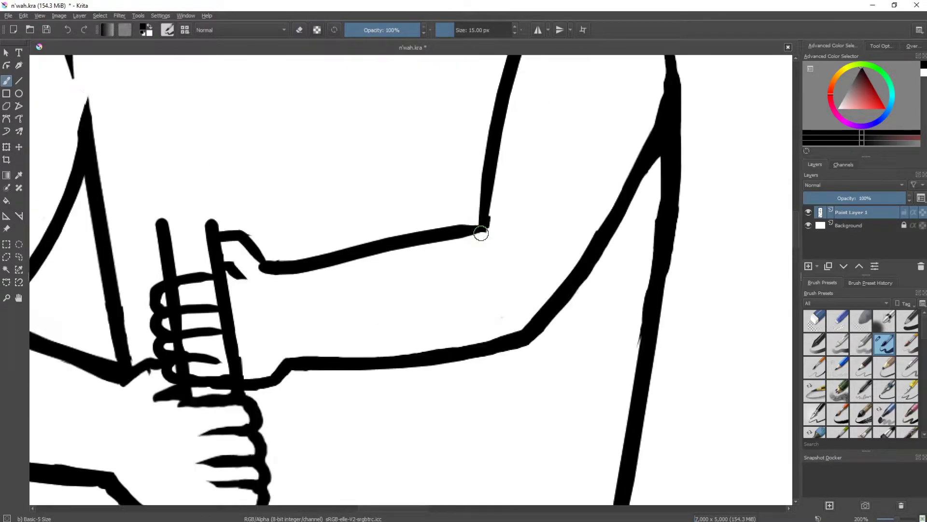
Step: Erase the staff edges inside the upper fist with a small eraser so the fingers sit in front of the staff
{"action": "scroll", "coordinate": [153, 295], "scroll_direction": "up", "scroll_amount": 2}
{"action": "key", "text": "["}
{"action": "key", "text": "["}
{"action": "key", "text": "["}
{"action": "key", "text": "["}
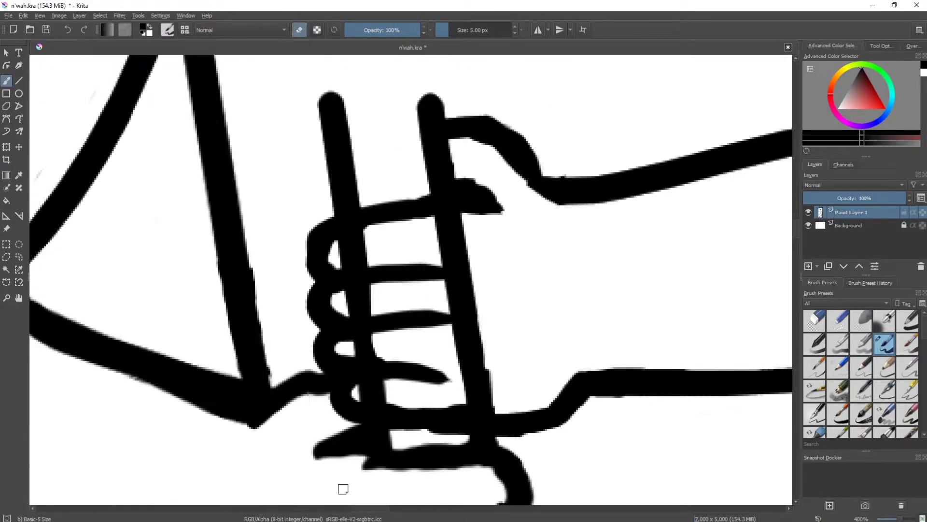
{"action": "key", "text": "e"}
{"action": "key", "text": "]"}
{"action": "key", "text": "]"}
{"action": "key", "text": "]"}
{"action": "mouse_move", "coordinate": [373, 245]}
{"action": "left_mouse_down"}
{"action": "mouse_move", "coordinate": [356, 296]}
{"action": "mouse_move", "coordinate": [357, 349]}
{"action": "left_mouse_up"}
{"action": "mouse_move", "coordinate": [465, 314]}
{"action": "left_mouse_down"}
{"action": "mouse_move", "coordinate": [476, 404]}
{"action": "mouse_move", "coordinate": [439, 404]}
{"action": "left_mouse_up"}
Step: Touch up the outlines around the upper fist and extend the handle's edge above it at 12 px
{"action": "scroll", "coordinate": [456, 277], "scroll_direction": "down", "scroll_amount": 1}
{"action": "scroll", "coordinate": [449, 376], "scroll_direction": "down", "scroll_amount": 4}
{"action": "scroll", "coordinate": [338, 269], "scroll_direction": "up", "scroll_amount": 4}
{"action": "key", "text": "e"}
{"action": "key", "text": "e"}
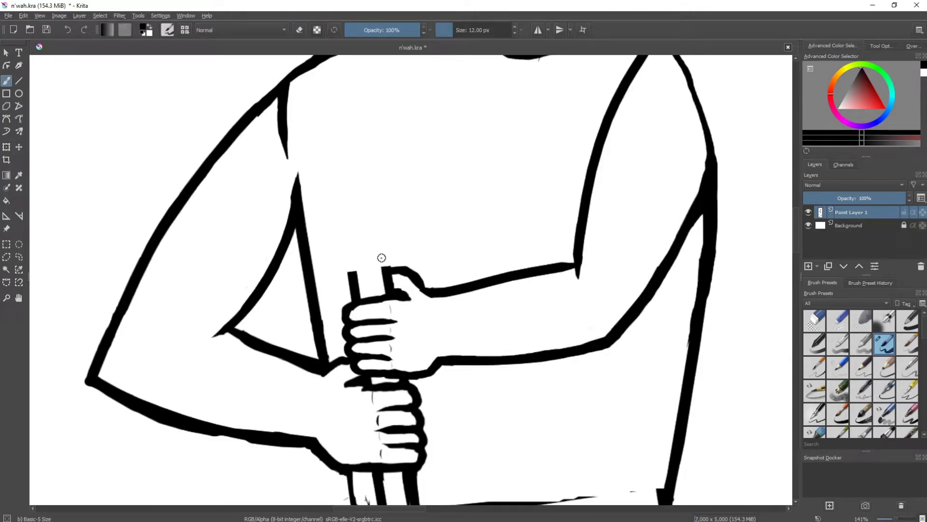
{"action": "mouse_move", "coordinate": [348, 257]}
{"action": "left_mouse_down"}
{"action": "mouse_move", "coordinate": [387, 250]}
{"action": "mouse_move", "coordinate": [354, 279]}
{"action": "left_mouse_up"}
{"action": "left_click_drag", "start_coordinate": [382, 253], "coordinate": [445, 182]}
{"action": "left_click_drag", "start_coordinate": [348, 261], "coordinate": [307, 227]}
{"action": "key", "text": "ctrl+z"}
{"action": "key", "text": "ctrl+z"}
Step: Draw a crossguard above the upper fist as two slanted double-lined arms spreading outward from the handle
{"action": "left_click_drag", "start_coordinate": [380, 252], "coordinate": [464, 183]}
{"action": "left_click_drag", "start_coordinate": [261, 209], "coordinate": [376, 266]}
{"action": "left_click_drag", "start_coordinate": [267, 196], "coordinate": [352, 246]}
{"action": "left_click_drag", "start_coordinate": [377, 237], "coordinate": [445, 186]}
Step: Start the two blade edges above the crossguard, close the guard's ends and add a band across the handle
{"action": "left_click_drag", "start_coordinate": [318, 156], "coordinate": [334, 230]}
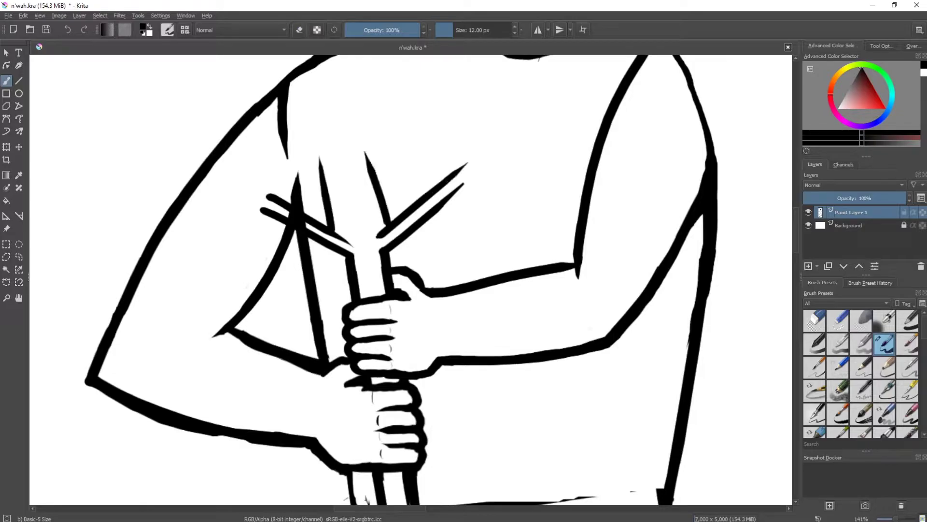
{"action": "left_click_drag", "start_coordinate": [365, 135], "coordinate": [387, 224]}
{"action": "left_click_drag", "start_coordinate": [457, 170], "coordinate": [425, 222]}
{"action": "left_click_drag", "start_coordinate": [357, 276], "coordinate": [383, 274]}
Step: Extend the sword blade up past the head to a pointed tip and erase the overlapping lines
{"action": "scroll", "coordinate": [416, 225], "scroll_direction": "down", "scroll_amount": 4}
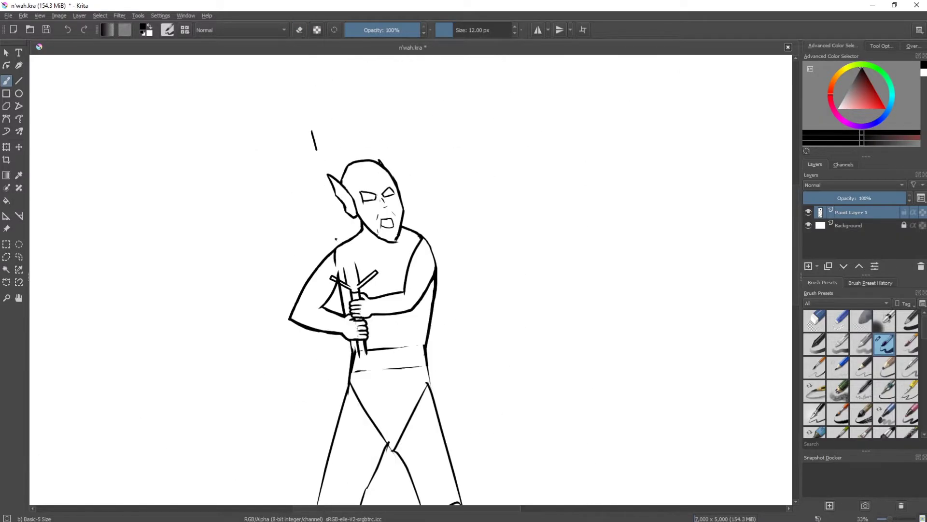
{"action": "scroll", "coordinate": [327, 168], "scroll_direction": "up", "scroll_amount": 6}
{"action": "key", "text": "e"}
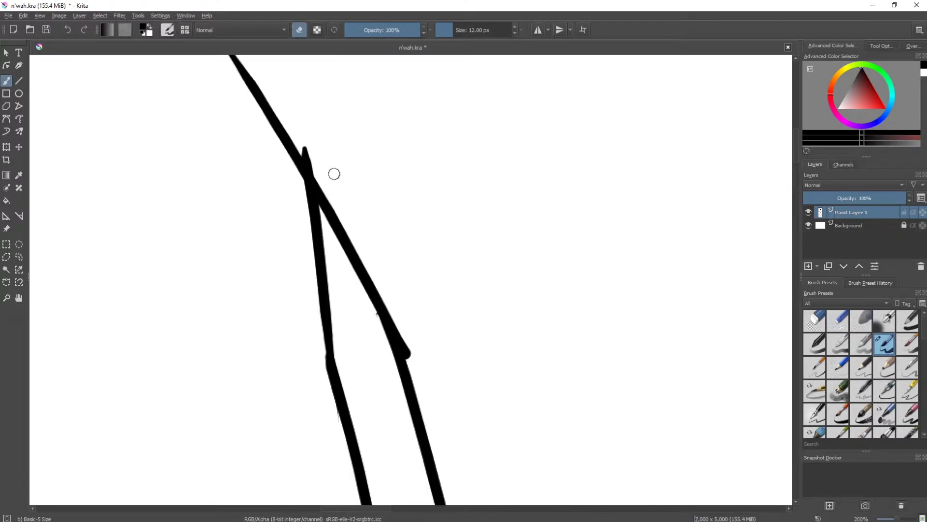
{"action": "left_click_drag", "start_coordinate": [231, 57], "coordinate": [307, 180]}
{"action": "scroll", "coordinate": [320, 208], "scroll_direction": "down", "scroll_amount": 2}
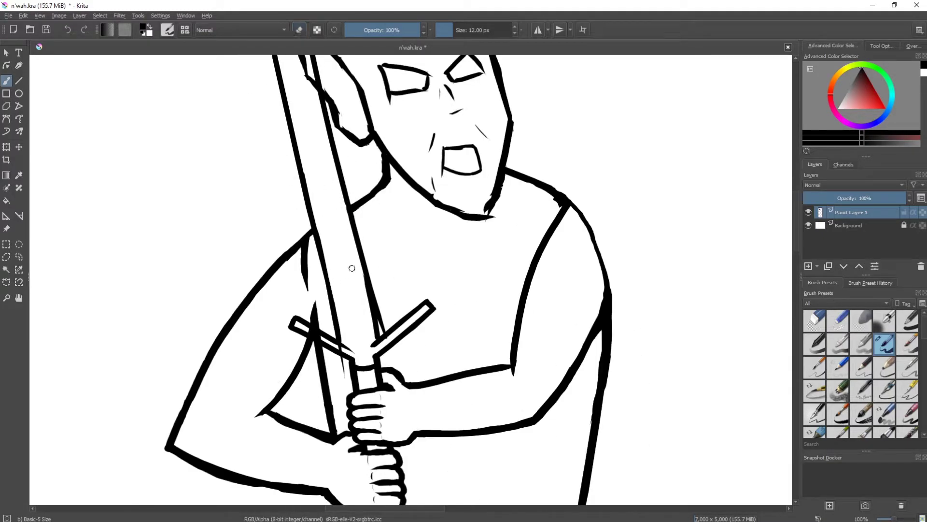
Step: Draw the two edges of a small inner ridge at the blade's base and clean up the lines around it
{"action": "scroll", "coordinate": [377, 292], "scroll_direction": "up", "scroll_amount": 3}
{"action": "left_click_drag", "start_coordinate": [261, 388], "coordinate": [273, 401]}
{"action": "left_click_drag", "start_coordinate": [174, 338], "coordinate": [231, 369]}
{"action": "key", "text": "bracketleft"}
{"action": "key", "text": "e"}
{"action": "left_click_drag", "start_coordinate": [357, 387], "coordinate": [363, 415]}
{"action": "mouse_move", "coordinate": [296, 397]}
{"action": "left_mouse_down"}
{"action": "mouse_move", "coordinate": [289, 413]}
{"action": "mouse_move", "coordinate": [304, 387]}
{"action": "mouse_move", "coordinate": [316, 237]}
{"action": "left_mouse_up"}
{"action": "key", "text": "e"}
{"action": "key", "text": "bracketright"}
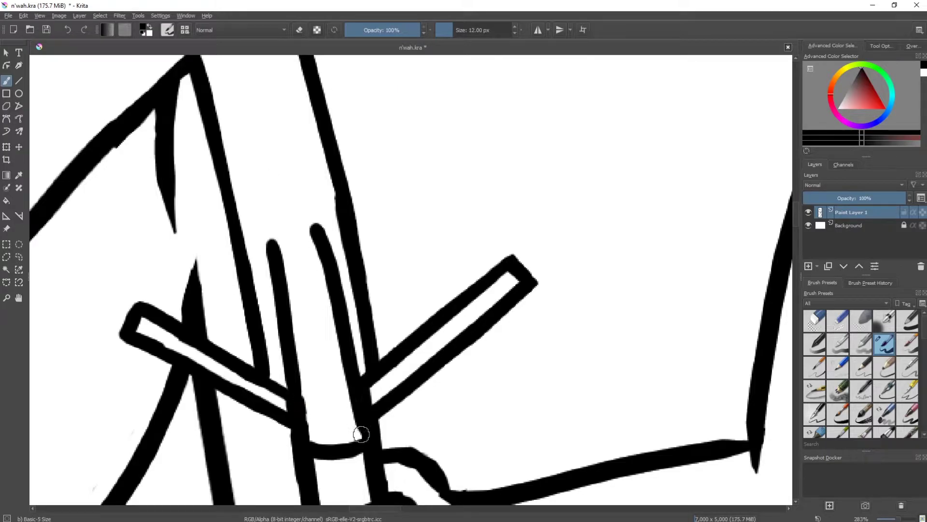
Step: Transform the upper part of the sword blade to adjust the position of its tip above the head
{"action": "scroll", "coordinate": [314, 231], "scroll_direction": "down", "scroll_amount": 5}
{"action": "scroll", "coordinate": [312, 228], "scroll_direction": "up", "scroll_amount": 3}
{"action": "scroll", "coordinate": [339, 265], "scroll_direction": "down", "scroll_amount": 5}
{"action": "key", "text": "ctrl+t"}
{"action": "left_click_drag", "start_coordinate": [297, 96], "coordinate": [328, 145]}
{"action": "key", "text": "Return"}
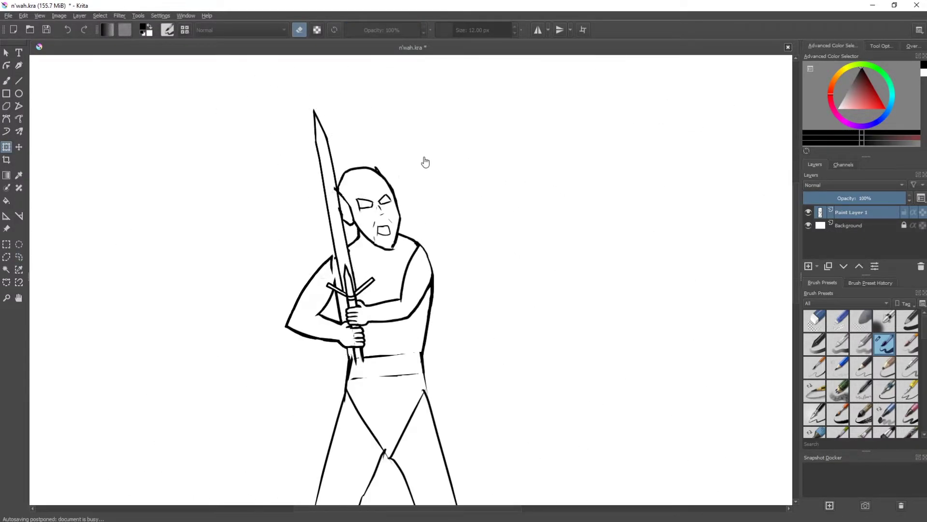
Step: Draw a long centre line along the sword blade and save the drawing
{"action": "key", "text": "b"}
{"action": "scroll", "coordinate": [390, 158], "scroll_direction": "up", "scroll_amount": 6}
{"action": "left_click_drag", "start_coordinate": [329, 184], "coordinate": [331, 237]}
{"action": "scroll", "coordinate": [343, 352], "scroll_direction": "up", "scroll_amount": 5}
{"action": "scroll", "coordinate": [344, 352], "scroll_direction": "down", "scroll_amount": 5}
{"action": "key", "text": "ctrl+s"}
Step: Draw a round pommel at the lower end of the handle, erase the lines overlapping it and save the drawing
{"action": "scroll", "coordinate": [326, 295], "scroll_direction": "up", "scroll_amount": 4}
{"action": "left_click_drag", "start_coordinate": [326, 295], "coordinate": [360, 276]}
{"action": "key", "text": "e"}
{"action": "scroll", "coordinate": [359, 276], "scroll_direction": "up", "scroll_amount": 2}
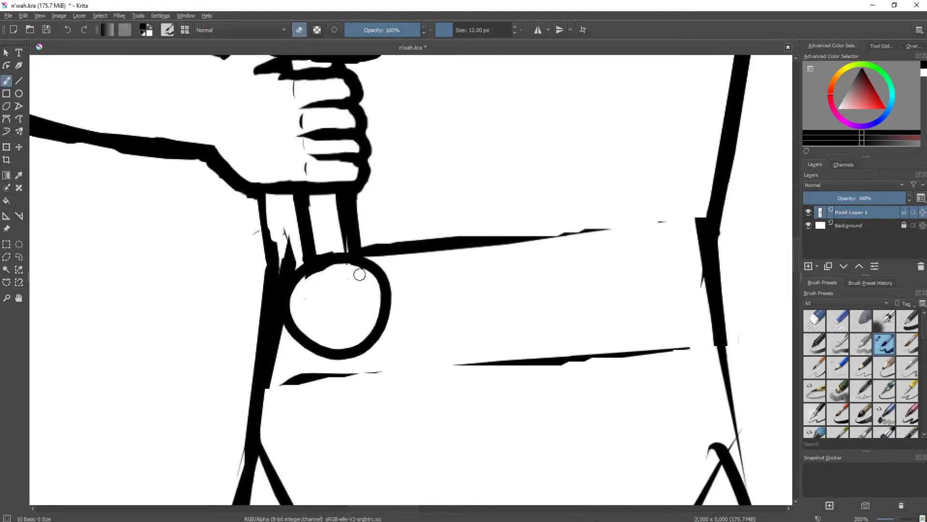
{"action": "mouse_move", "coordinate": [335, 247]}
{"action": "left_mouse_down"}
{"action": "mouse_move", "coordinate": [365, 296]}
{"action": "mouse_move", "coordinate": [377, 253]}
{"action": "left_mouse_up"}
{"action": "scroll", "coordinate": [348, 271], "scroll_direction": "down", "scroll_amount": 2}
{"action": "key", "text": "e"}
{"action": "scroll", "coordinate": [349, 270], "scroll_direction": "up", "scroll_amount": 2}
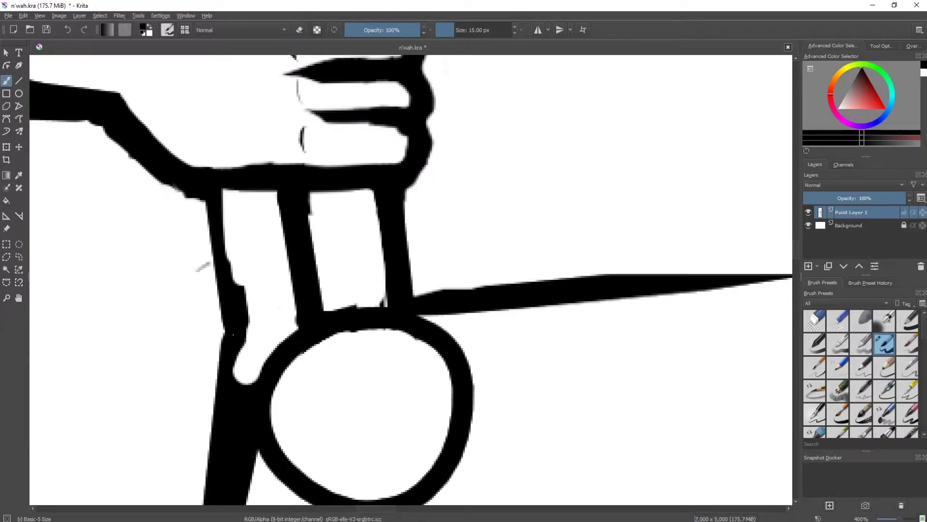
{"action": "scroll", "coordinate": [321, 290], "scroll_direction": "down", "scroll_amount": 4}
{"action": "key", "text": "ctrl+s"}
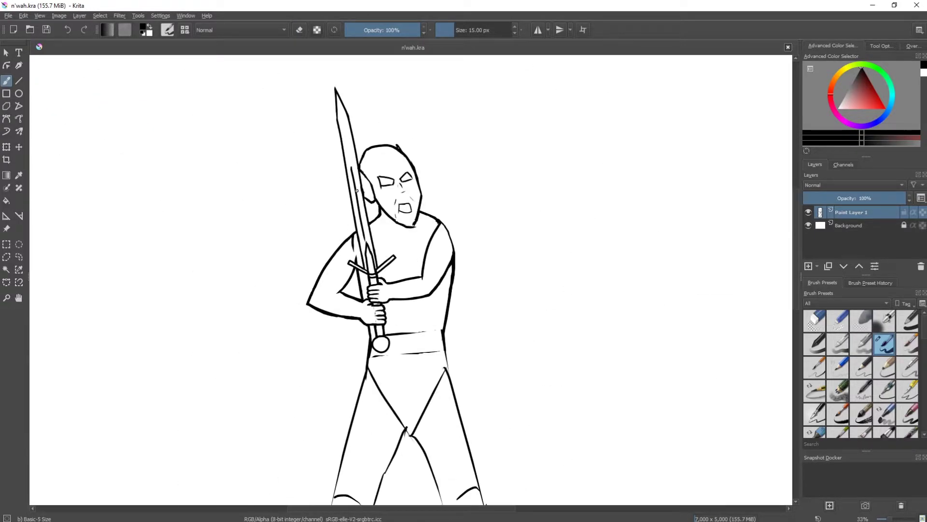
Step: Add a curved line across the sword where the crossguard meets the handle and clean up around it
{"action": "scroll", "coordinate": [357, 190], "scroll_direction": "up", "scroll_amount": 6}
{"action": "mouse_move", "coordinate": [367, 339]}
{"action": "left_mouse_down"}
{"action": "mouse_move", "coordinate": [419, 372]}
{"action": "mouse_move", "coordinate": [408, 330]}
{"action": "left_mouse_up"}
{"action": "key", "text": "e"}
{"action": "scroll", "coordinate": [413, 258], "scroll_direction": "down", "scroll_amount": 6}
{"action": "scroll", "coordinate": [420, 271], "scroll_direction": "up", "scroll_amount": 9}
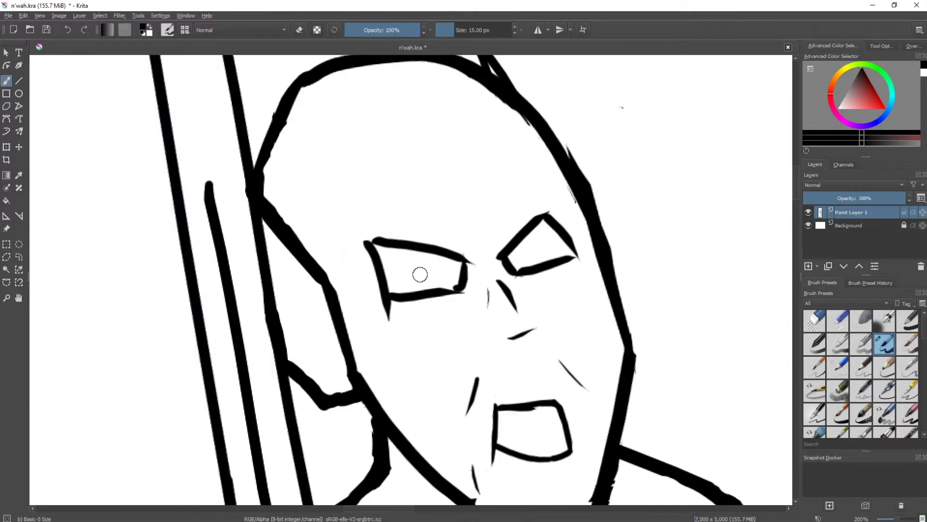
Step: Tidy both eye outlines at 10 px by smoothing the edges and erasing the stray tips at the corners
{"action": "key", "text": "bracketleft"}
{"action": "left_click_drag", "start_coordinate": [296, 319], "coordinate": [112, 375]}
{"action": "scroll", "coordinate": [544, 242], "scroll_direction": "down", "scroll_amount": 2}
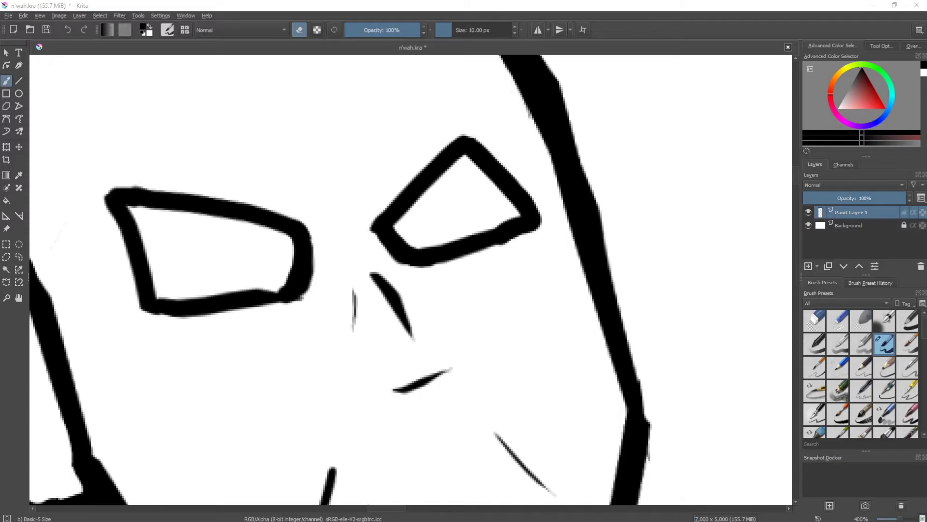
{"action": "scroll", "coordinate": [410, 242], "scroll_direction": "down", "scroll_amount": 5}
{"action": "scroll", "coordinate": [414, 228], "scroll_direction": "up", "scroll_amount": 5}
{"action": "key", "text": "e"}
{"action": "key", "text": "bracketright"}
{"action": "scroll", "coordinate": [410, 241], "scroll_direction": "down", "scroll_amount": 5}
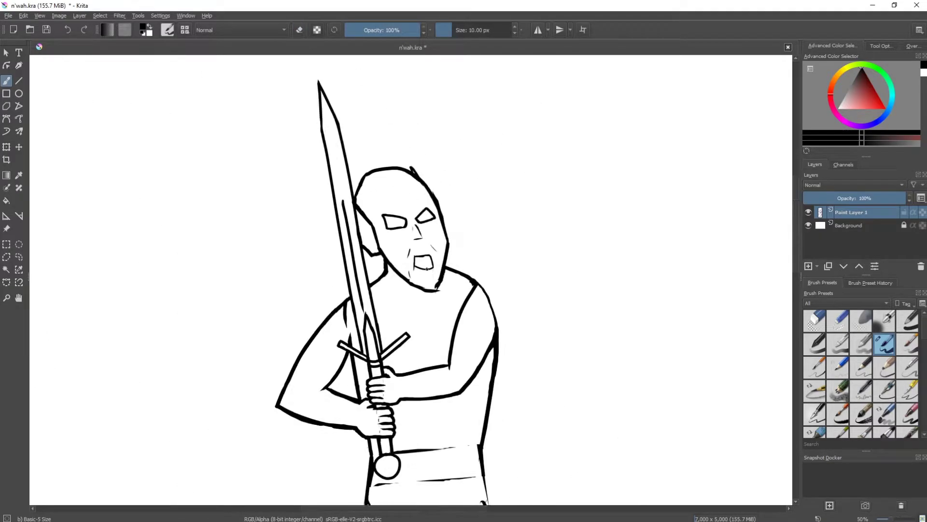
Step: Redraw and clean up the torso's side lines beside both arms at 15 px
{"action": "scroll", "coordinate": [401, 215], "scroll_direction": "up", "scroll_amount": 4}
{"action": "scroll", "coordinate": [401, 215], "scroll_direction": "down", "scroll_amount": 5}
{"action": "scroll", "coordinate": [491, 271], "scroll_direction": "up", "scroll_amount": 5}
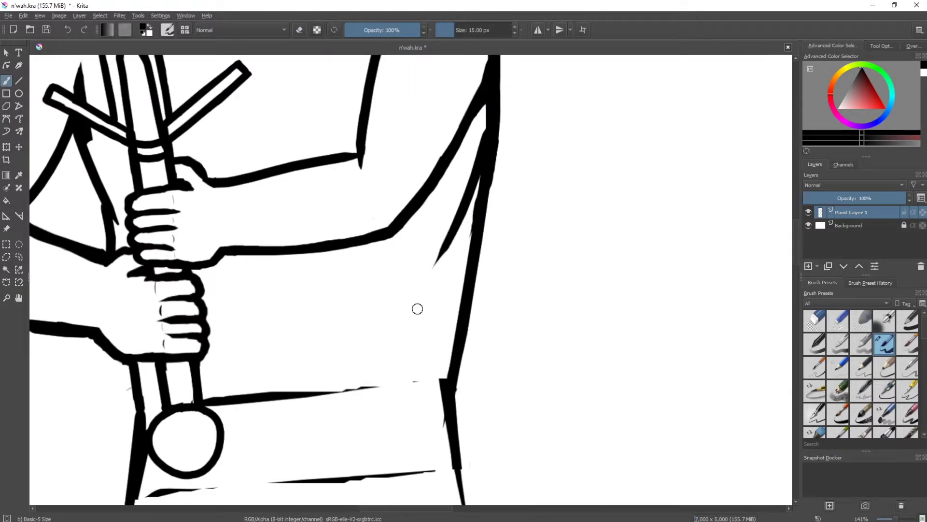
{"action": "scroll", "coordinate": [107, 233], "scroll_direction": "down", "scroll_amount": 5}
{"action": "key", "text": "e"}
{"action": "scroll", "coordinate": [338, 227], "scroll_direction": "up", "scroll_amount": 6}
{"action": "key", "text": "e"}
{"action": "scroll", "coordinate": [338, 227], "scroll_direction": "down", "scroll_amount": 6}
{"action": "key", "text": "e"}
{"action": "scroll", "coordinate": [335, 293], "scroll_direction": "up", "scroll_amount": 2}
Step: Transform the inner leg lines, and scale both legs down slightly towards the waist
{"action": "key", "text": "ctrl+r"}
{"action": "scroll", "coordinate": [335, 293], "scroll_direction": "down", "scroll_amount": 2}
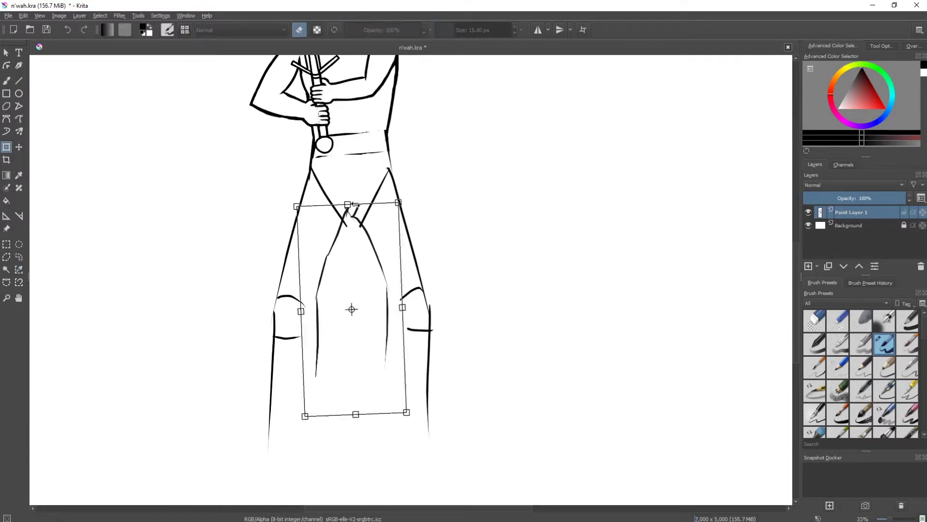
{"action": "mouse_move", "coordinate": [310, 168]}
{"action": "left_mouse_down"}
{"action": "mouse_move", "coordinate": [312, 224]}
{"action": "mouse_move", "coordinate": [369, 213]}
{"action": "left_mouse_up"}
{"action": "key", "text": "ctrl+t"}
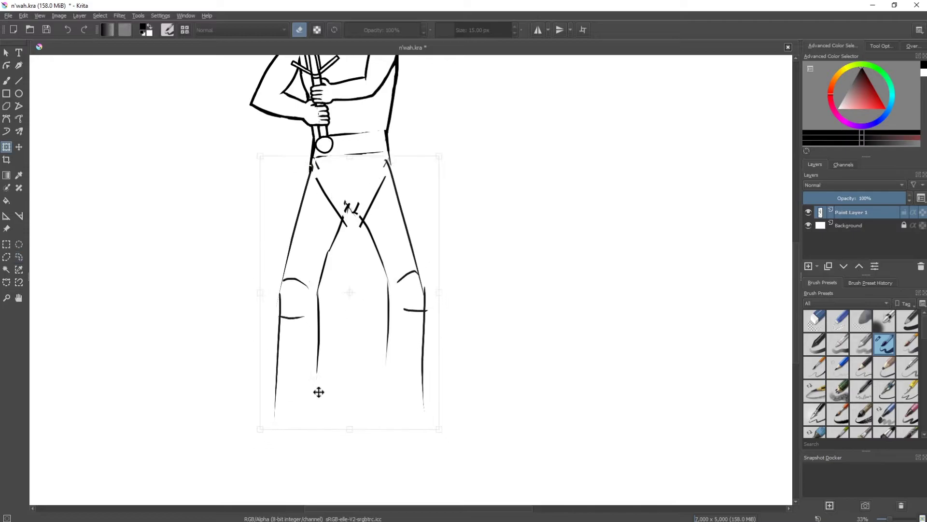
Step: Join the right leg's outer line to the waist, connect the inner thighs with a curved line at 15 px, and save
{"action": "key", "text": "b"}
{"action": "scroll", "coordinate": [392, 245], "scroll_direction": "up", "scroll_amount": 3}
{"action": "left_click_drag", "start_coordinate": [392, 245], "coordinate": [342, 199]}
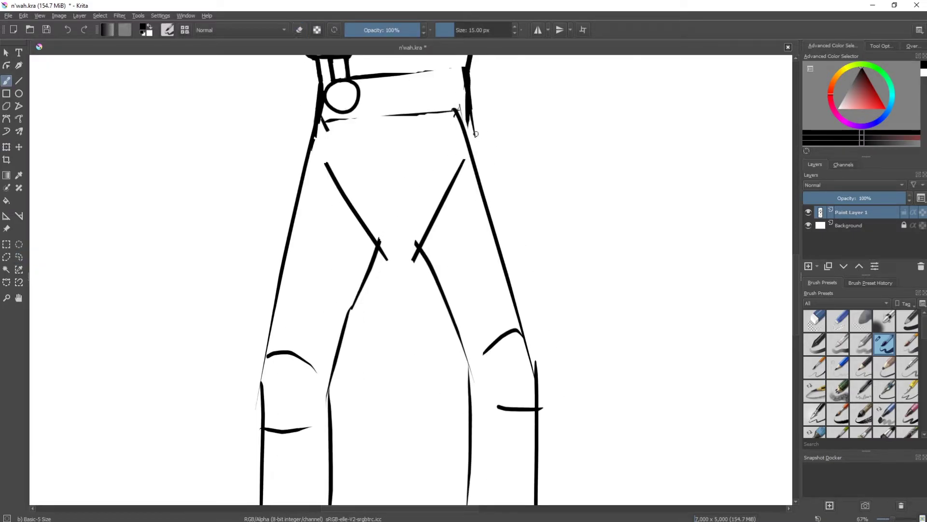
{"action": "left_click_drag", "start_coordinate": [473, 143], "coordinate": [443, 285]}
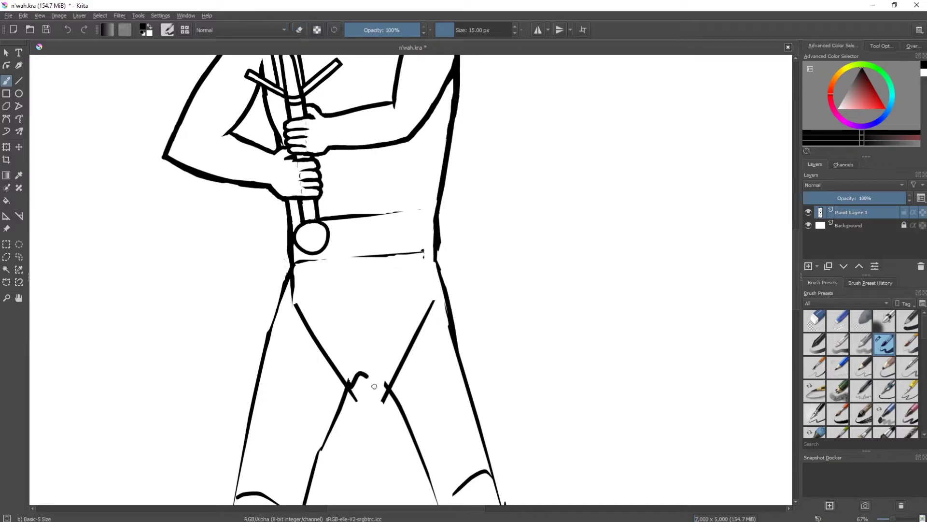
{"action": "left_click_drag", "start_coordinate": [346, 383], "coordinate": [407, 410]}
{"action": "left_click_drag", "start_coordinate": [370, 317], "coordinate": [349, 293]}
{"action": "key", "text": "ctrl+s"}
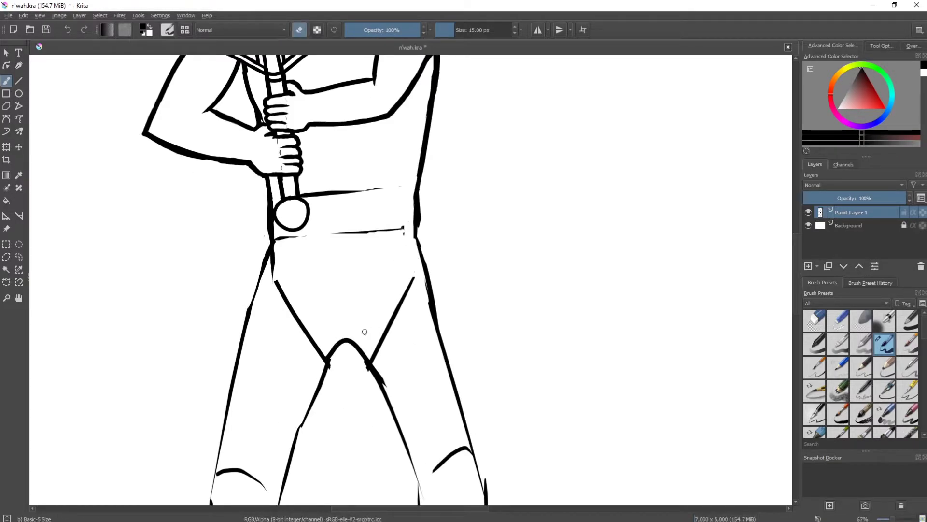
Step: Redraw the inner and outer lines of both thighs with heavier strokes at 15 px
{"action": "left_click_drag", "start_coordinate": [434, 306], "coordinate": [466, 423]}
{"action": "left_click_drag", "start_coordinate": [372, 376], "coordinate": [431, 504]}
{"action": "left_click_drag", "start_coordinate": [327, 362], "coordinate": [290, 462]}
{"action": "left_click_drag", "start_coordinate": [426, 502], "coordinate": [500, 393]}
{"action": "left_click_drag", "start_coordinate": [399, 228], "coordinate": [355, 492]}
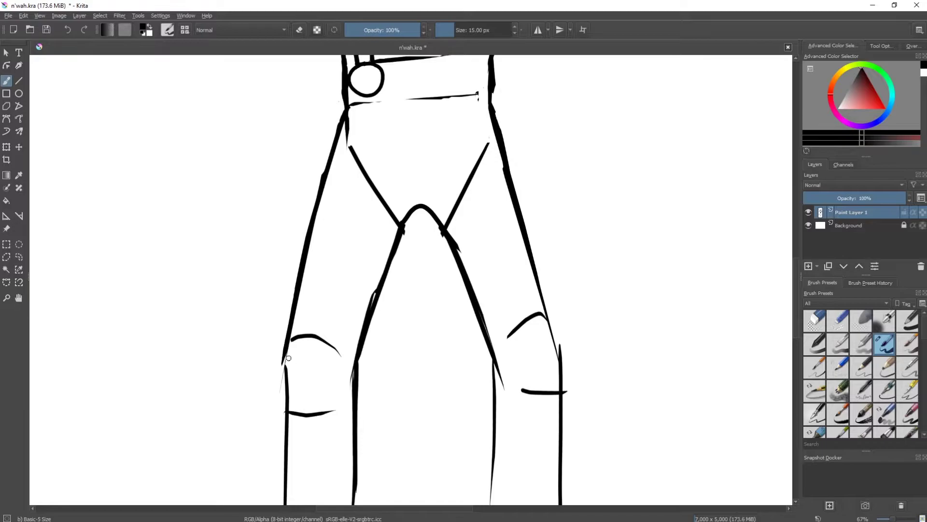
Step: Strengthen the lower leg lines down to the ankles and draw outlines for both feet
{"action": "left_click_drag", "start_coordinate": [356, 438], "coordinate": [351, 308]}
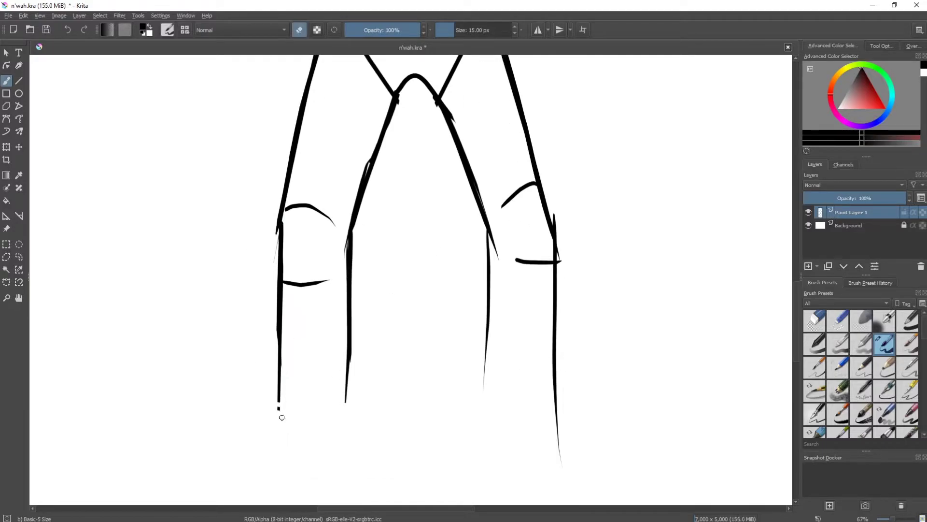
{"action": "key", "text": "e"}
{"action": "left_click_drag", "start_coordinate": [485, 235], "coordinate": [490, 394]}
{"action": "key", "text": "minus"}
{"action": "mouse_move", "coordinate": [270, 394]}
{"action": "left_mouse_down"}
{"action": "mouse_move", "coordinate": [358, 387]}
{"action": "mouse_move", "coordinate": [348, 345]}
{"action": "left_mouse_up"}
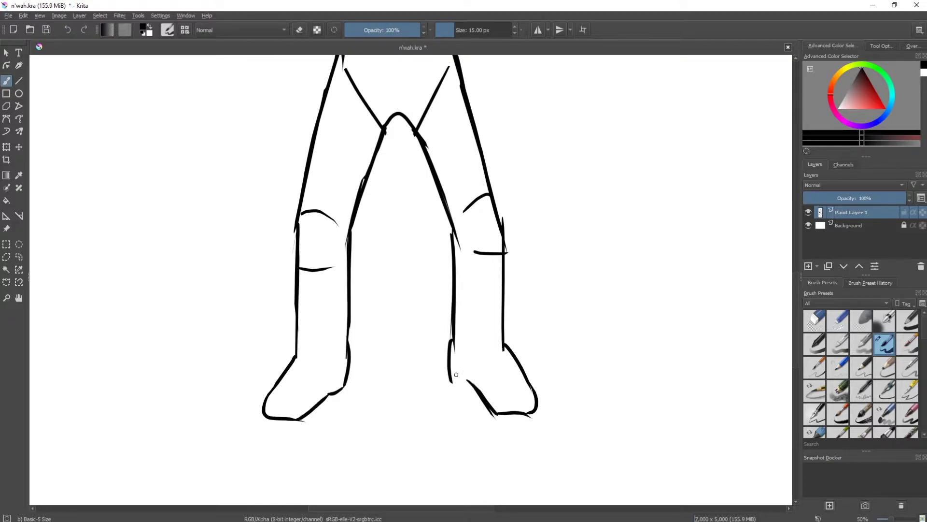
Step: Clean up the right foot's outline at 15 px, joining it at the ankle and thickening the toe
{"action": "key", "text": "plus"}
{"action": "key", "text": "plus"}
{"action": "key", "text": "e"}
{"action": "left_click_drag", "start_coordinate": [541, 295], "coordinate": [606, 333]}
{"action": "key", "text": "e"}
{"action": "left_click_drag", "start_coordinate": [624, 381], "coordinate": [681, 385]}
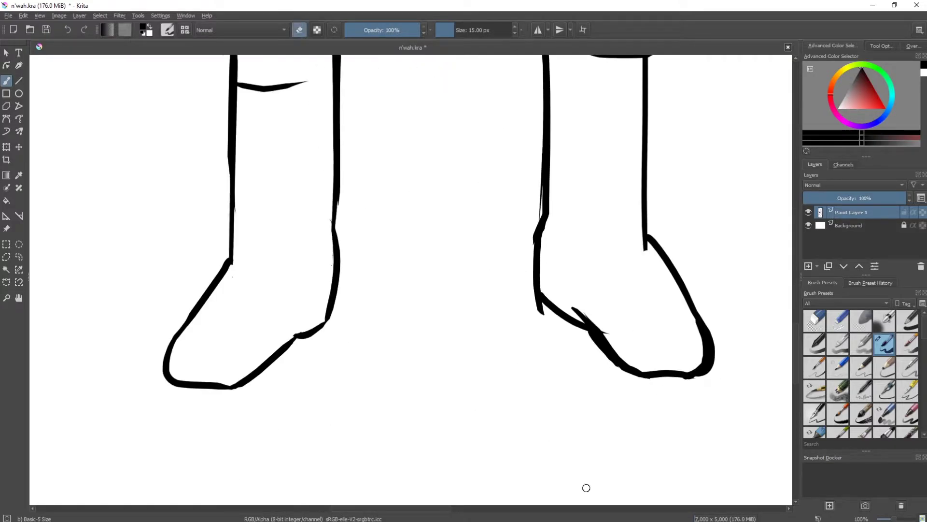
Step: Erase and redraw the right foot's line between heel and toe as one clean curve, and save the drawing
{"action": "mouse_move", "coordinate": [599, 339]}
{"action": "left_mouse_down"}
{"action": "mouse_move", "coordinate": [557, 296]}
{"action": "mouse_move", "coordinate": [607, 351]}
{"action": "left_mouse_up"}
{"action": "key", "text": "e"}
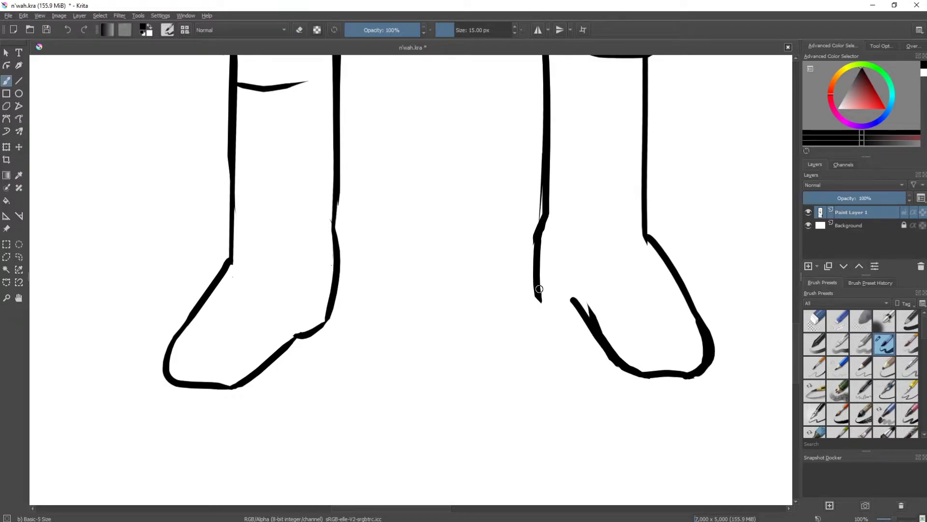
{"action": "mouse_move", "coordinate": [537, 295]}
{"action": "left_mouse_down"}
{"action": "mouse_move", "coordinate": [573, 313]}
{"action": "mouse_move", "coordinate": [565, 300]}
{"action": "left_mouse_up"}
{"action": "key", "text": "e"}
{"action": "key", "text": "minus"}
{"action": "key", "text": "plus"}
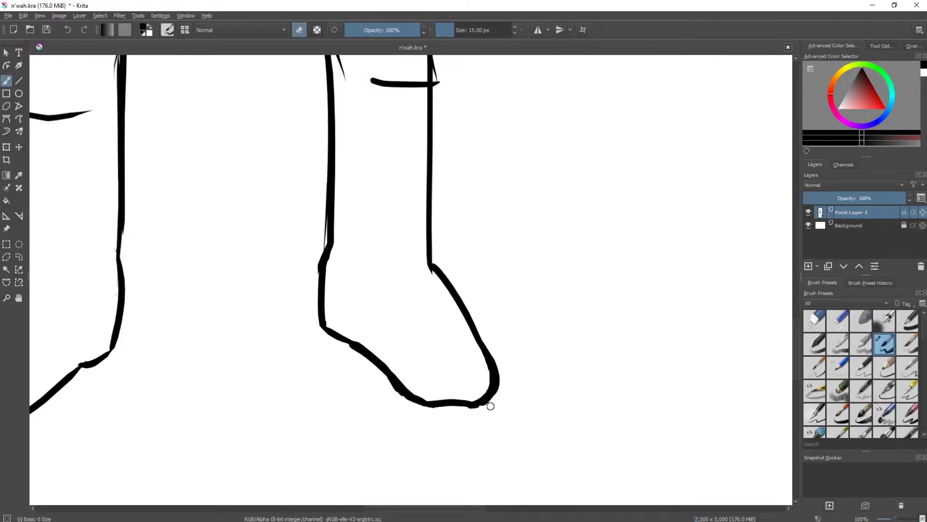
{"action": "key", "text": "minus"}
{"action": "key", "text": "ctrl+s"}
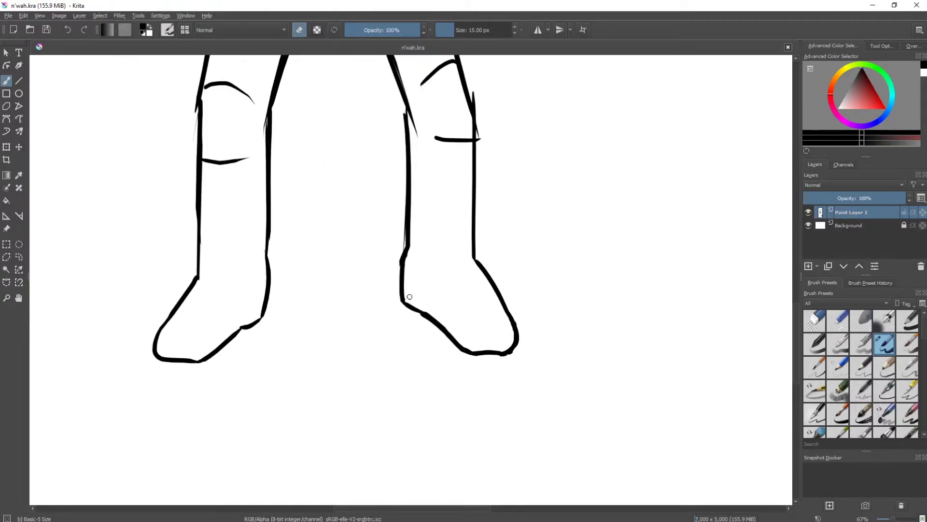
Step: Round off the left elbow and draw an armour plate around the left upper arm with a thin inner contour
{"action": "key", "text": "minus"}
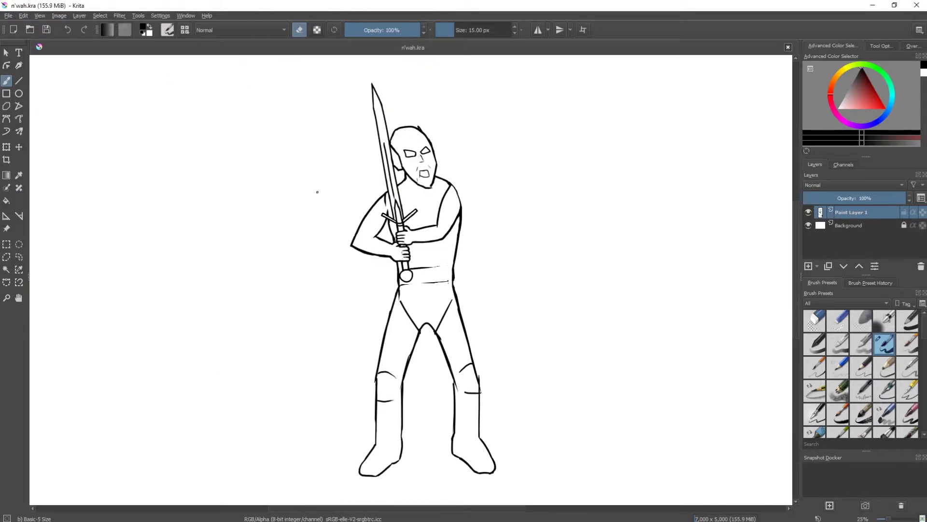
{"action": "key", "text": "plus"}
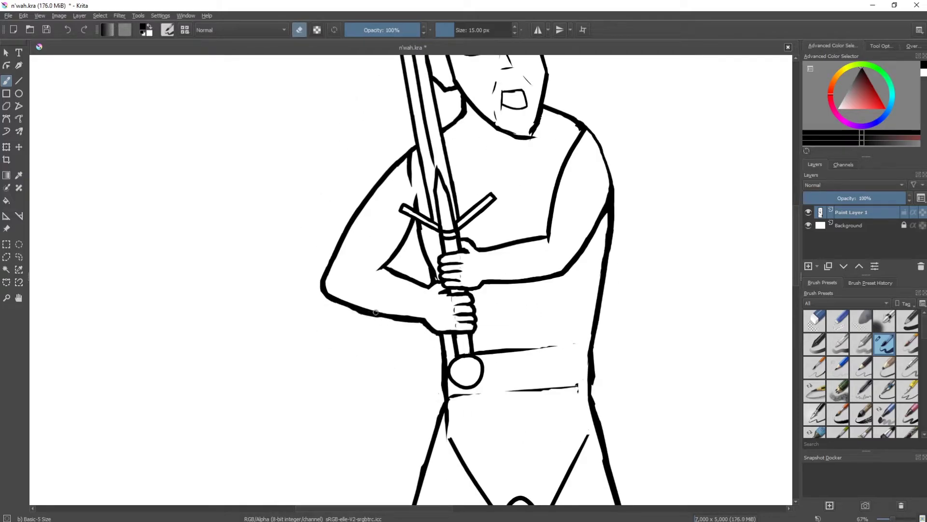
{"action": "key", "text": "e"}
{"action": "key", "text": "plus"}
{"action": "key", "text": "plus"}
{"action": "key", "text": "minus"}
{"action": "left_click_drag", "start_coordinate": [302, 344], "coordinate": [320, 343]}
{"action": "key", "text": "ctrl+z"}
{"action": "mouse_move", "coordinate": [419, 192]}
{"action": "left_mouse_down"}
{"action": "mouse_move", "coordinate": [323, 318]}
{"action": "mouse_move", "coordinate": [404, 297]}
{"action": "mouse_move", "coordinate": [412, 196]}
{"action": "left_mouse_up"}
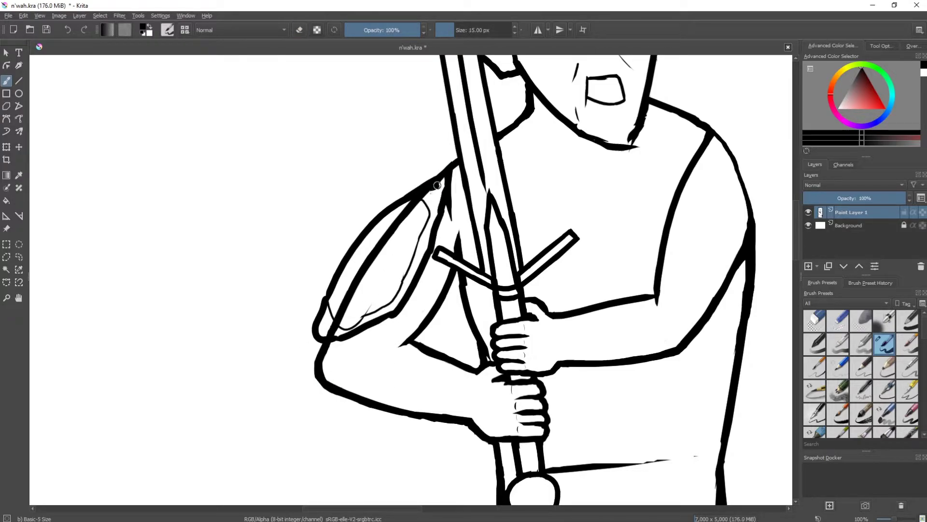
Step: Draw a bracer around the left forearm from elbow to wrist, with thin inner contour lines
{"action": "left_click_drag", "start_coordinate": [397, 332], "coordinate": [338, 356]}
{"action": "left_click_drag", "start_coordinate": [357, 354], "coordinate": [328, 386]}
{"action": "left_click_drag", "start_coordinate": [325, 390], "coordinate": [334, 421]}
{"action": "left_click_drag", "start_coordinate": [333, 401], "coordinate": [443, 435]}
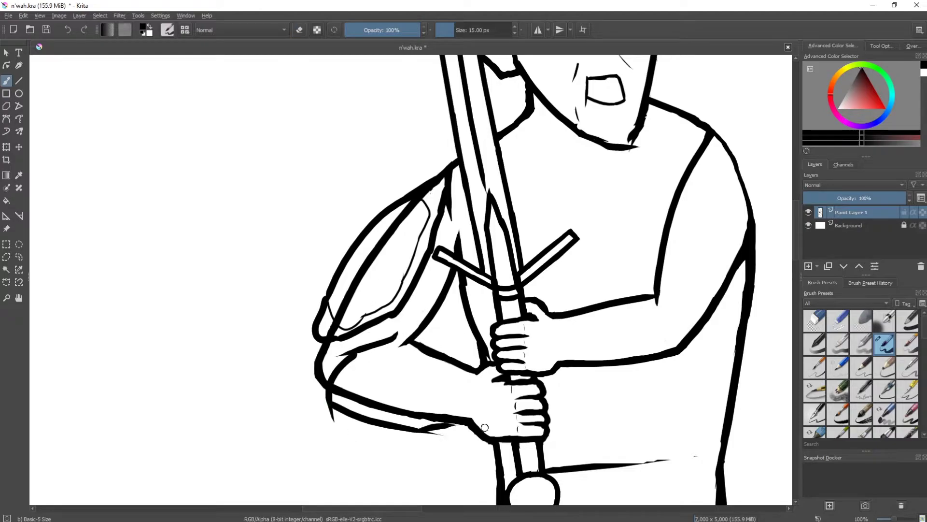
{"action": "mouse_move", "coordinate": [455, 370]}
{"action": "left_mouse_down"}
{"action": "mouse_move", "coordinate": [400, 283]}
{"action": "mouse_move", "coordinate": [410, 445]}
{"action": "left_mouse_up"}
{"action": "mouse_move", "coordinate": [376, 268]}
{"action": "left_mouse_down"}
{"action": "mouse_move", "coordinate": [287, 301]}
{"action": "mouse_move", "coordinate": [341, 215]}
{"action": "left_mouse_up"}
{"action": "key", "text": "ctrl+z"}
{"action": "mouse_move", "coordinate": [418, 209]}
{"action": "left_mouse_down"}
{"action": "mouse_move", "coordinate": [346, 209]}
{"action": "mouse_move", "coordinate": [247, 367]}
{"action": "mouse_move", "coordinate": [371, 269]}
{"action": "left_mouse_up"}
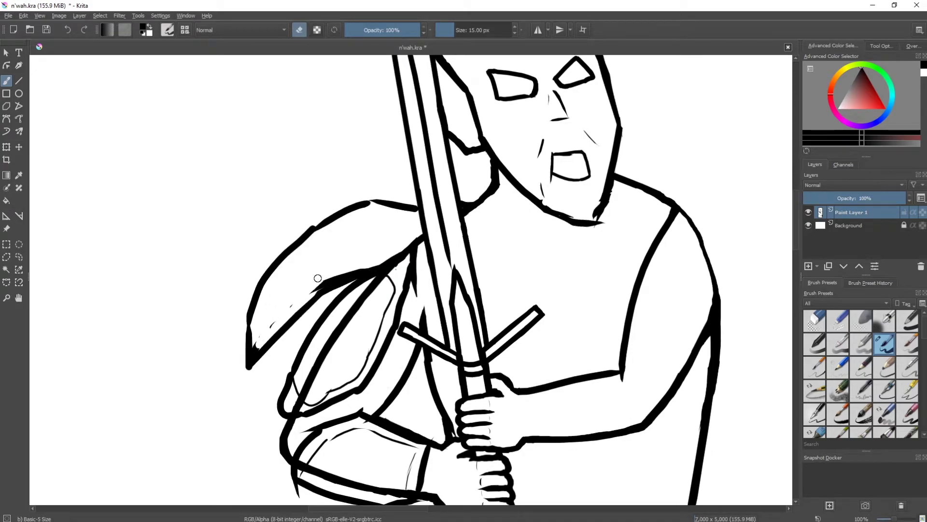
{"action": "key", "text": "ctrl+z"}
{"action": "key", "text": "ctrl+z"}
{"action": "key", "text": "ctrl+z"}
Step: Draw a long pointed shoulder guard sweeping outward from the left shoulder behind the sword
{"action": "mouse_move", "coordinate": [478, 197]}
{"action": "left_mouse_down"}
{"action": "mouse_move", "coordinate": [348, 212]}
{"action": "mouse_move", "coordinate": [203, 271]}
{"action": "left_mouse_up"}
{"action": "left_click_drag", "start_coordinate": [220, 266], "coordinate": [401, 251]}
{"action": "left_click_drag", "start_coordinate": [477, 203], "coordinate": [466, 247]}
{"action": "key", "text": "e"}
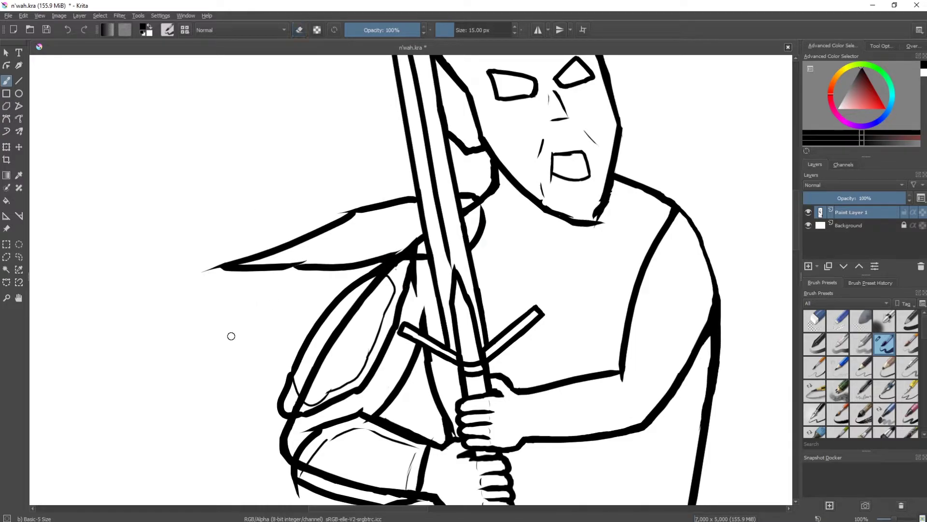
Step: Draw a matching pointed shoulder guard over the right shoulder and erase the stray end at its tip
{"action": "key", "text": "2"}
{"action": "scroll", "coordinate": [444, 203], "scroll_direction": "up", "scroll_amount": 5}
{"action": "mouse_move", "coordinate": [447, 211]}
{"action": "left_mouse_down"}
{"action": "mouse_move", "coordinate": [546, 270]}
{"action": "mouse_move", "coordinate": [582, 334]}
{"action": "left_mouse_up"}
{"action": "key", "text": "e"}
{"action": "left_click_drag", "start_coordinate": [534, 244], "coordinate": [551, 332]}
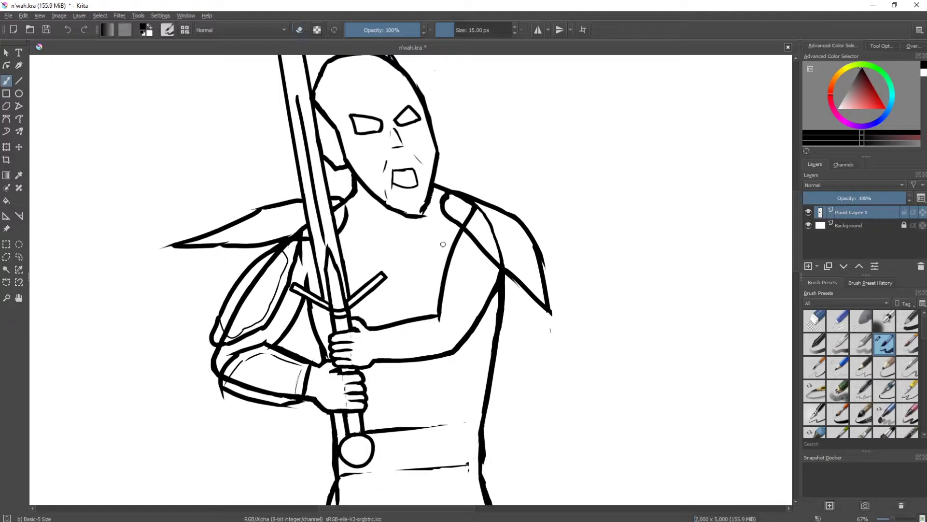
Step: Draw an armour plate around the right upper arm, undoing and redrawing its edges closer to the arm
{"action": "scroll", "coordinate": [443, 244], "scroll_direction": "up", "scroll_amount": 1}
{"action": "mouse_move", "coordinate": [483, 333]}
{"action": "left_mouse_down"}
{"action": "mouse_move", "coordinate": [432, 244]}
{"action": "mouse_move", "coordinate": [458, 194]}
{"action": "left_mouse_up"}
{"action": "left_click_drag", "start_coordinate": [473, 338], "coordinate": [515, 265]}
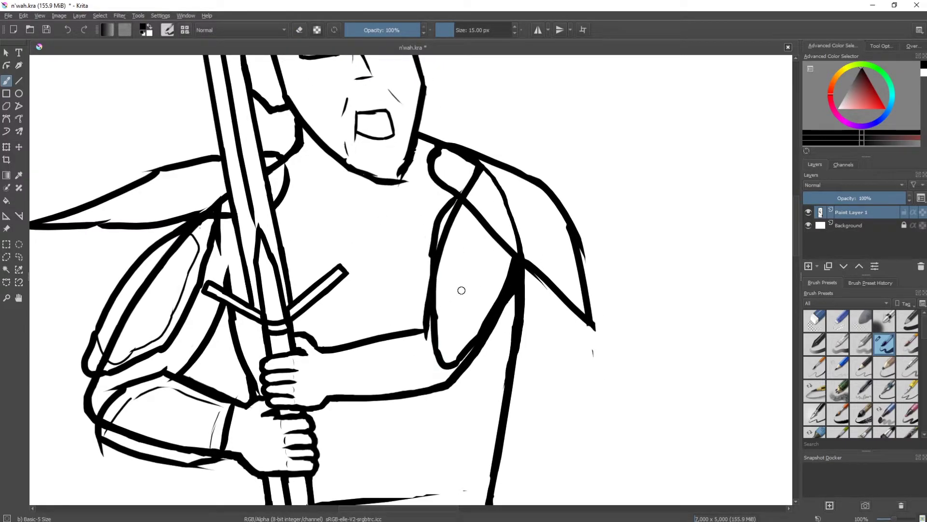
{"action": "key", "text": "ctrl+z"}
{"action": "key", "text": "ctrl+z"}
{"action": "key", "text": "ctrl+z"}
{"action": "left_click_drag", "start_coordinate": [458, 361], "coordinate": [515, 295]}
Step: Draw a bracer on the right forearm between elbow and wrist, and add inner contour lines at 10 px
{"action": "mouse_move", "coordinate": [429, 276]}
{"action": "left_mouse_down"}
{"action": "mouse_move", "coordinate": [452, 222]}
{"action": "mouse_move", "coordinate": [415, 413]}
{"action": "left_mouse_up"}
{"action": "left_click_drag", "start_coordinate": [333, 346], "coordinate": [417, 315]}
{"action": "mouse_move", "coordinate": [338, 350]}
{"action": "left_mouse_down"}
{"action": "mouse_move", "coordinate": [409, 401]}
{"action": "mouse_move", "coordinate": [416, 321]}
{"action": "left_mouse_up"}
{"action": "key", "text": "ctrl+z"}
{"action": "key", "text": "ctrl+z"}
{"action": "left_click_drag", "start_coordinate": [339, 395], "coordinate": [480, 389]}
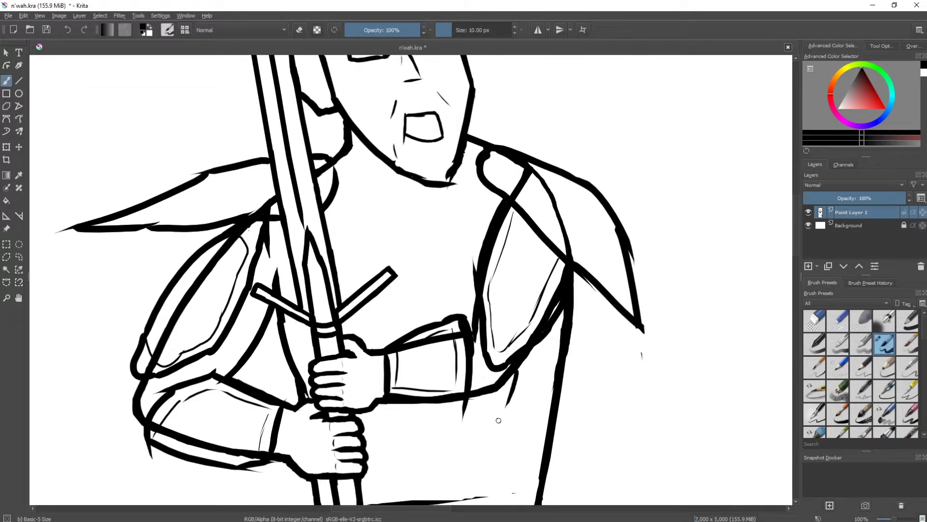
Step: Draw the breastplate's lower edge beneath the right arm and a curved abdomen plate below it at 10 px
{"action": "mouse_move", "coordinate": [359, 427]}
{"action": "left_mouse_down"}
{"action": "mouse_move", "coordinate": [492, 415]}
{"action": "mouse_move", "coordinate": [555, 386]}
{"action": "left_mouse_up"}
{"action": "left_click_drag", "start_coordinate": [506, 402], "coordinate": [489, 297]}
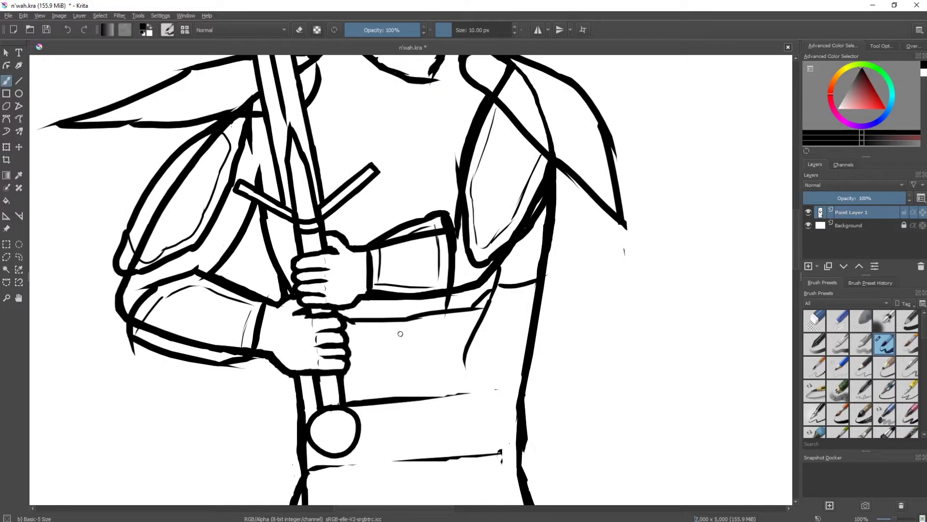
{"action": "left_click_drag", "start_coordinate": [351, 336], "coordinate": [280, 280]}
{"action": "left_click_drag", "start_coordinate": [395, 297], "coordinate": [275, 319]}
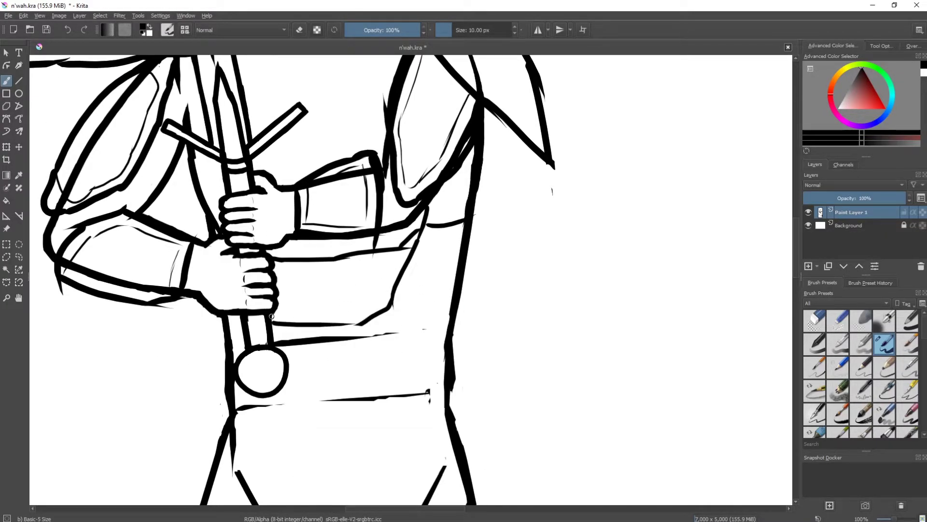
{"action": "left_click_drag", "start_coordinate": [387, 307], "coordinate": [452, 291]}
Step: Outline a wide belt around the waist, with both ends extending past the torso's sides
{"action": "left_click_drag", "start_coordinate": [227, 344], "coordinate": [217, 419]}
{"action": "left_click_drag", "start_coordinate": [471, 329], "coordinate": [454, 393]}
{"action": "left_click_drag", "start_coordinate": [234, 418], "coordinate": [447, 394]}
{"action": "left_click_drag", "start_coordinate": [233, 345], "coordinate": [476, 327]}
Step: Draw lines from the belt down to a narrow flap hanging between the thighs, and erase the old groin lines
{"action": "key", "text": "minus"}
{"action": "key", "text": "minus"}
{"action": "key", "text": "bracketleft"}
{"action": "left_click_drag", "start_coordinate": [249, 296], "coordinate": [288, 381]}
{"action": "left_click_drag", "start_coordinate": [338, 338], "coordinate": [321, 238]}
{"action": "left_click_drag", "start_coordinate": [278, 271], "coordinate": [284, 325]}
{"action": "left_click_drag", "start_coordinate": [340, 203], "coordinate": [310, 265]}
{"action": "left_click_drag", "start_coordinate": [307, 271], "coordinate": [305, 326]}
{"action": "key", "text": "plus"}
{"action": "key", "text": "e"}
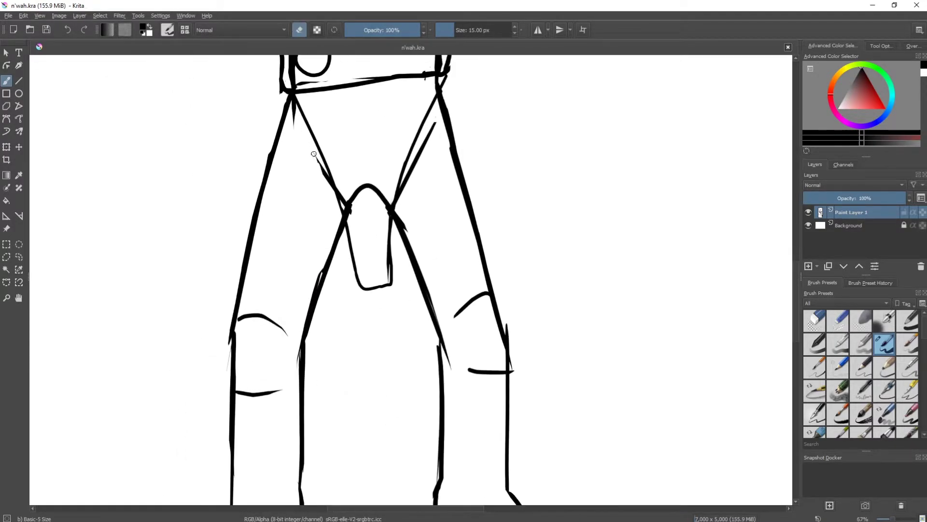
Step: Draw a thigh guard around the left thigh down to the knee and erase the line running past the inner knee
{"action": "key", "text": "e"}
{"action": "mouse_move", "coordinate": [271, 120]}
{"action": "left_mouse_down"}
{"action": "mouse_move", "coordinate": [334, 251]}
{"action": "mouse_move", "coordinate": [230, 321]}
{"action": "mouse_move", "coordinate": [338, 385]}
{"action": "left_mouse_up"}
{"action": "key", "text": "e"}
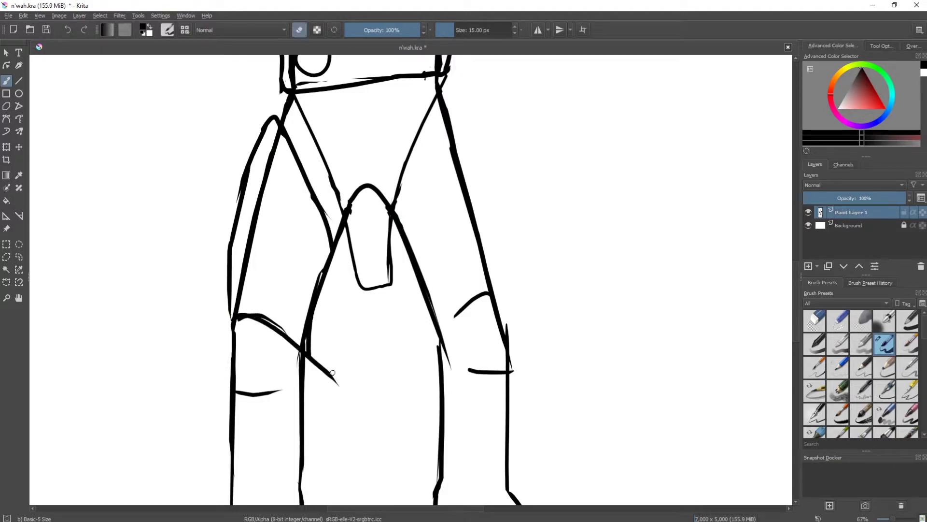
{"action": "key", "text": "plus"}
Step: Add a thin inner contour along both sides of the left thigh guard at 5 px
{"action": "key", "text": "e"}
{"action": "left_click_drag", "start_coordinate": [290, 116], "coordinate": [357, 302]}
{"action": "left_click_drag", "start_coordinate": [282, 99], "coordinate": [226, 352]}
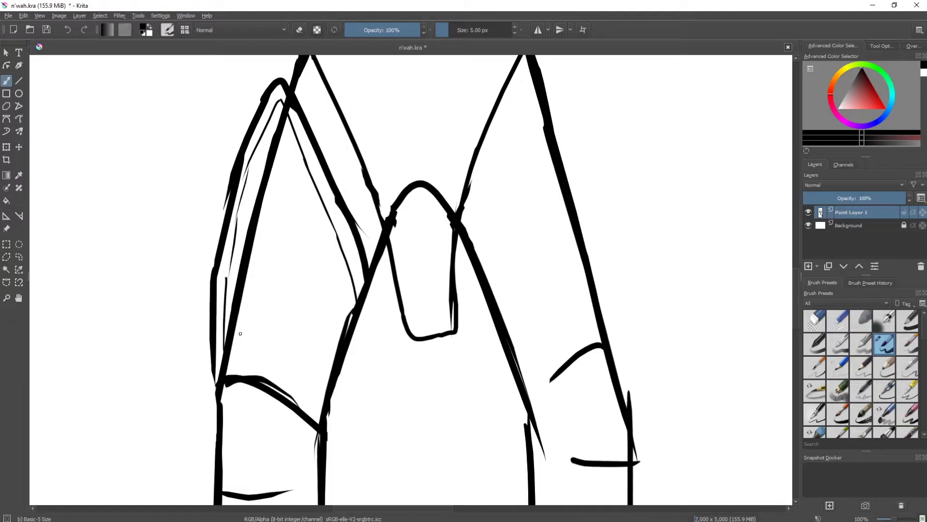
Step: Draw a rounded knee guard on the left leg with a thin inner contour, and erase the old knee lines
{"action": "scroll", "coordinate": [338, 336], "scroll_direction": "down", "scroll_amount": 3}
{"action": "left_click_drag", "start_coordinate": [230, 320], "coordinate": [334, 349]}
{"action": "key", "text": "e"}
{"action": "mouse_move", "coordinate": [241, 290]}
{"action": "left_mouse_down"}
{"action": "mouse_move", "coordinate": [317, 317]}
{"action": "mouse_move", "coordinate": [309, 360]}
{"action": "left_mouse_up"}
{"action": "key", "text": "e"}
{"action": "key", "text": "minus"}
{"action": "key", "text": "plus"}
Step: Draw a shin guard below the left knee with a wide top edge and flared sides, undoing its last stroke
{"action": "scroll", "coordinate": [263, 314], "scroll_direction": "down", "scroll_amount": 3}
{"action": "left_click_drag", "start_coordinate": [220, 207], "coordinate": [348, 210]}
{"action": "mouse_move", "coordinate": [218, 203]}
{"action": "left_mouse_down"}
{"action": "mouse_move", "coordinate": [242, 399]}
{"action": "mouse_move", "coordinate": [271, 375]}
{"action": "mouse_move", "coordinate": [338, 346]}
{"action": "left_mouse_up"}
{"action": "key", "text": "e"}
{"action": "key", "text": "e"}
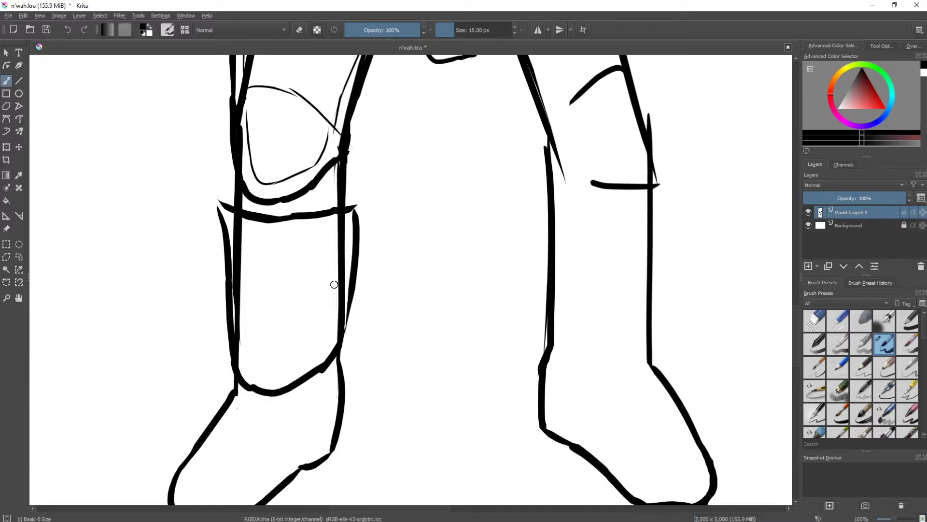
{"action": "key", "text": "ctrl+z"}
Step: Reshape the left foot with a slimmer outline, erase the old outer lines, and give the shin guard a 5 px inner contour
{"action": "scroll", "coordinate": [314, 277], "scroll_direction": "down", "scroll_amount": 3}
{"action": "scroll", "coordinate": [335, 219], "scroll_direction": "up", "scroll_amount": 3}
{"action": "scroll", "coordinate": [238, 256], "scroll_direction": "down", "scroll_amount": 3}
{"action": "mouse_move", "coordinate": [260, 275]}
{"action": "left_mouse_down"}
{"action": "mouse_move", "coordinate": [359, 253]}
{"action": "mouse_move", "coordinate": [356, 99]}
{"action": "left_mouse_up"}
{"action": "key", "text": "ctrl+z"}
{"action": "key", "text": "ctrl+z"}
{"action": "key", "text": "ctrl+z"}
{"action": "key", "text": "ctrl+z"}
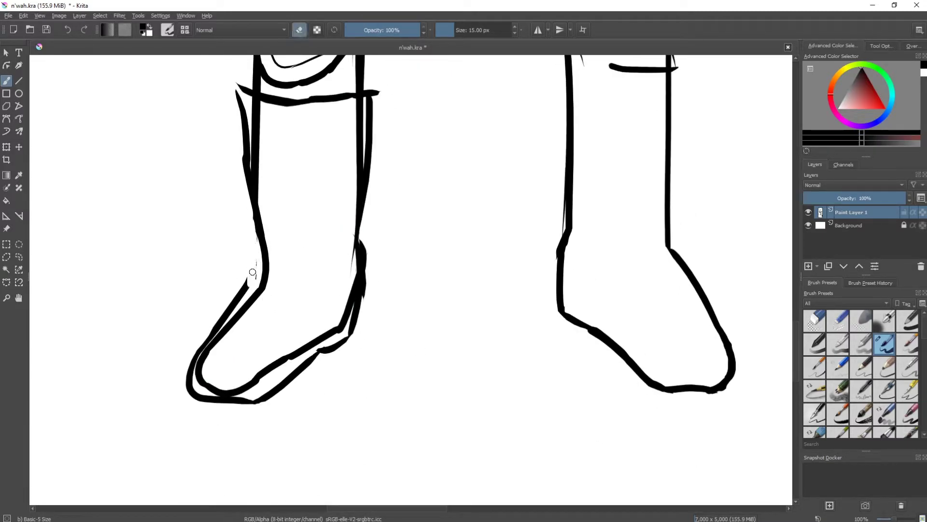
{"action": "key", "text": "e"}
{"action": "left_click_drag", "start_coordinate": [252, 276], "coordinate": [193, 389]}
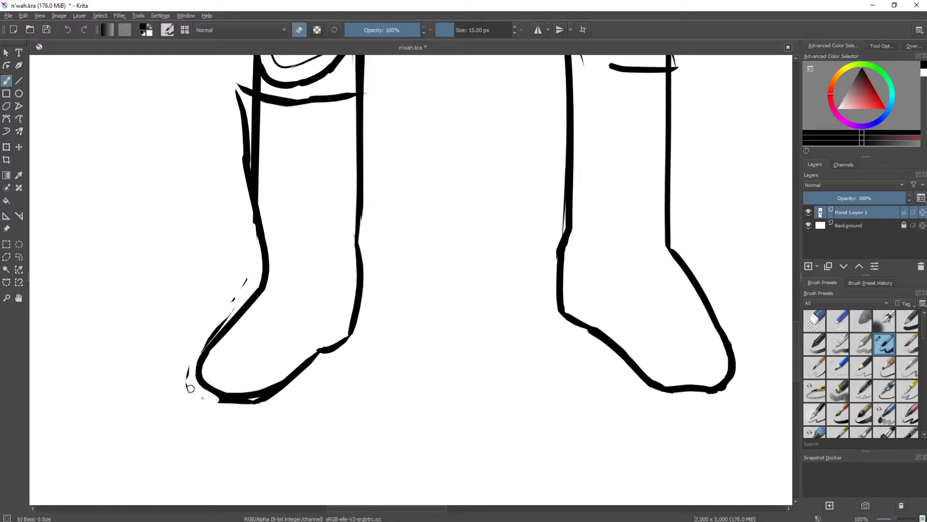
{"action": "scroll", "coordinate": [168, 387], "scroll_direction": "down", "scroll_amount": 5}
{"action": "scroll", "coordinate": [371, 251], "scroll_direction": "up", "scroll_amount": 4}
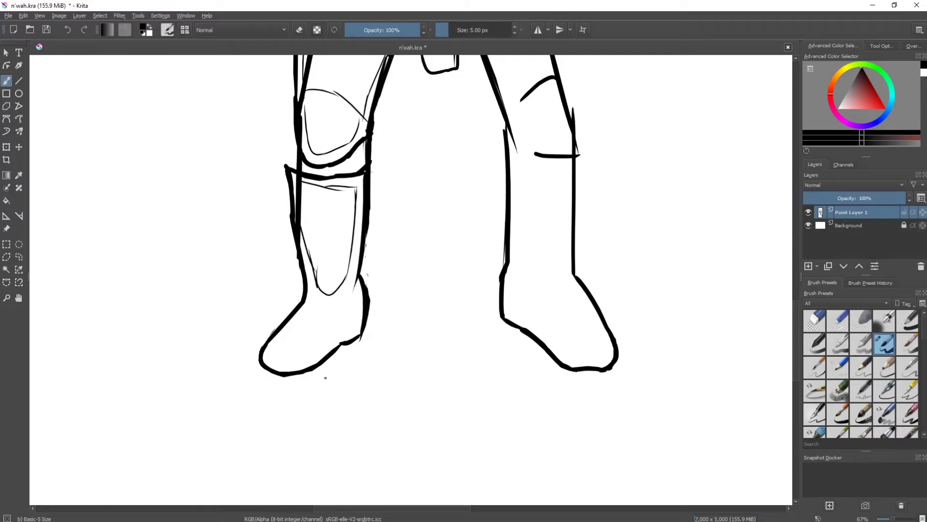
Step: Draw a thigh guard around the right thigh at 15 px, curving under the knee, and erase the old knee arc
{"action": "scroll", "coordinate": [326, 378], "scroll_direction": "down", "scroll_amount": 2}
{"action": "key", "text": "bracketright"}
{"action": "key", "text": "bracketright"}
{"action": "key", "text": "bracketright"}
{"action": "scroll", "coordinate": [389, 266], "scroll_direction": "up", "scroll_amount": 2}
{"action": "left_click_drag", "start_coordinate": [411, 140], "coordinate": [349, 263]}
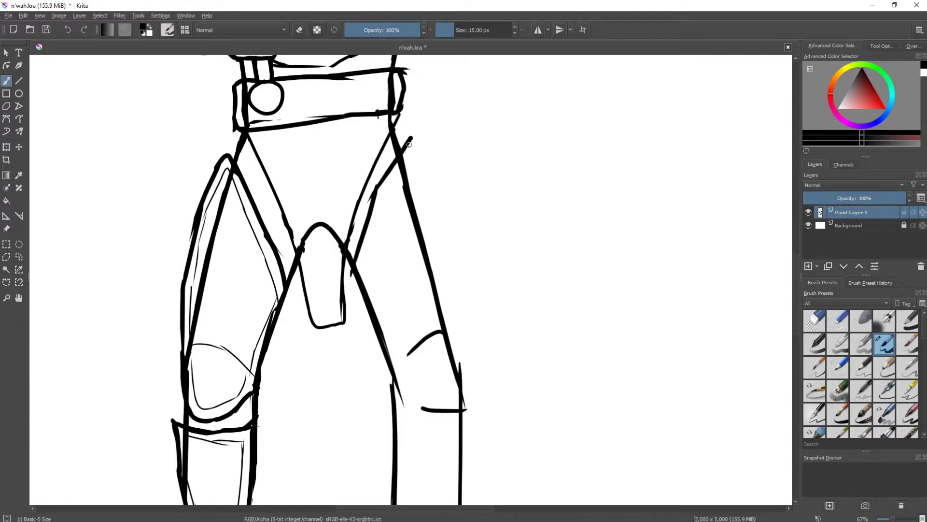
{"action": "mouse_move", "coordinate": [403, 153]}
{"action": "left_mouse_down"}
{"action": "mouse_move", "coordinate": [437, 242]}
{"action": "mouse_move", "coordinate": [458, 346]}
{"action": "left_mouse_up"}
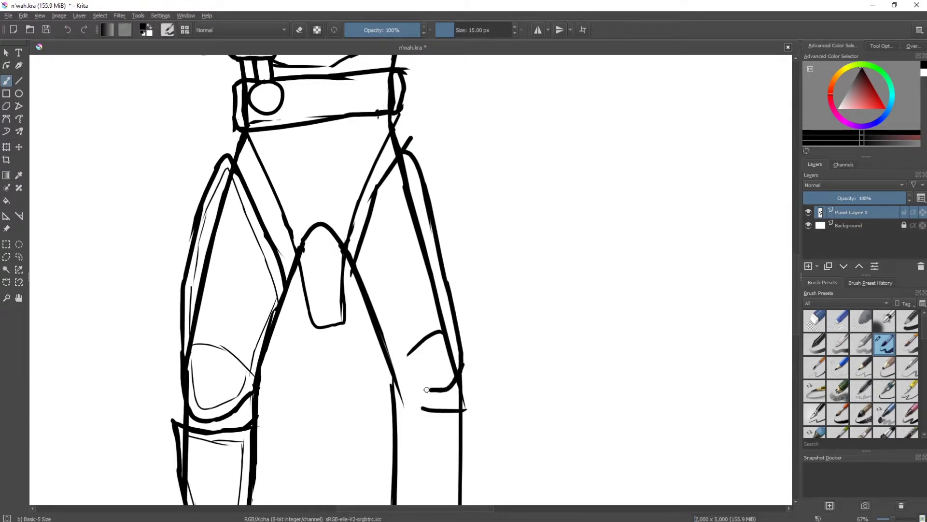
{"action": "key", "text": "ctrl+z"}
{"action": "key", "text": "e"}
Step: Add thin inner contours to the right thigh guard and knee at 5 px
{"action": "scroll", "coordinate": [411, 408], "scroll_direction": "up", "scroll_amount": 1}
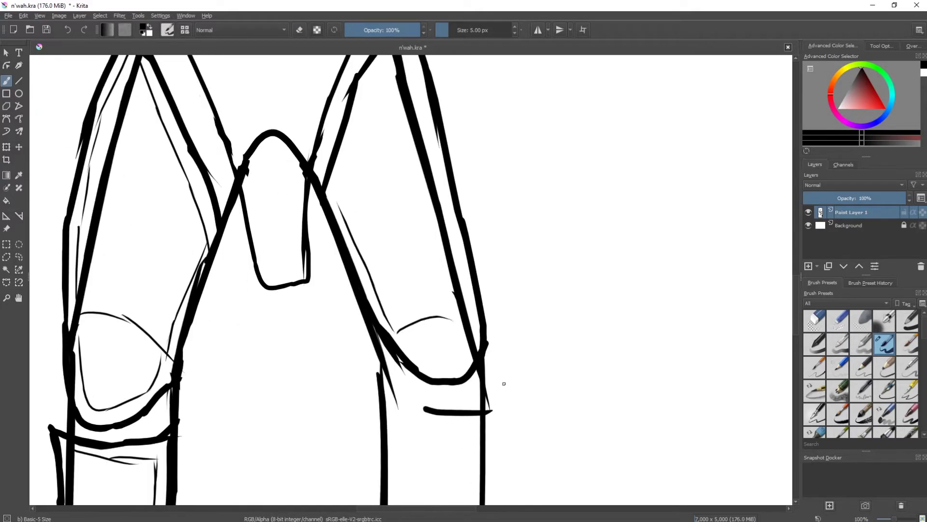
{"action": "left_click_drag", "start_coordinate": [481, 326], "coordinate": [517, 389]}
{"action": "left_click_drag", "start_coordinate": [409, 145], "coordinate": [380, 237]}
{"action": "key", "text": "e"}
{"action": "scroll", "coordinate": [495, 424], "scroll_direction": "down", "scroll_amount": 5}
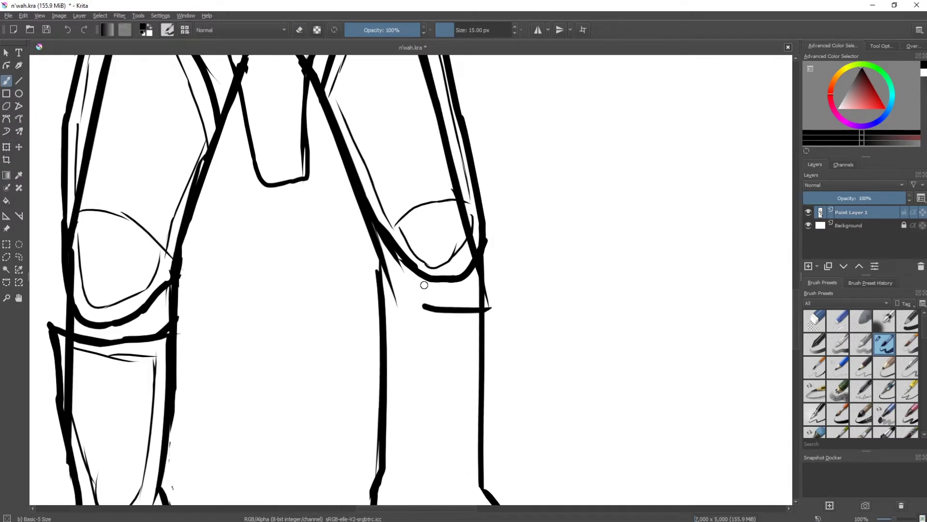
Step: Draw a shin guard on the right leg at 15 px and a slimmer foot outline inside the old one
{"action": "left_click_drag", "start_coordinate": [372, 179], "coordinate": [364, 314]}
{"action": "left_click_drag", "start_coordinate": [461, 162], "coordinate": [466, 330]}
{"action": "left_click_drag", "start_coordinate": [361, 351], "coordinate": [358, 410]}
{"action": "mouse_move", "coordinate": [367, 411]}
{"action": "left_mouse_down"}
{"action": "mouse_move", "coordinate": [336, 319]}
{"action": "mouse_move", "coordinate": [464, 342]}
{"action": "left_mouse_up"}
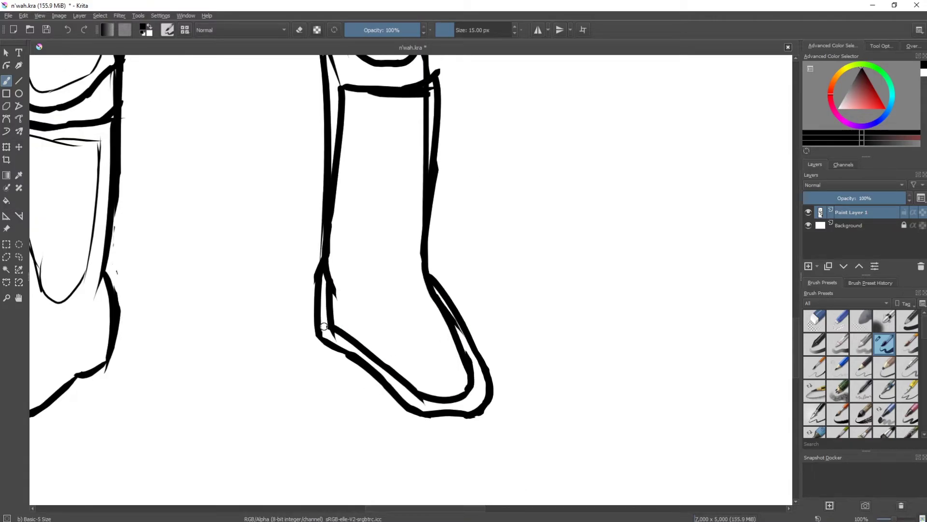
Step: Erase the right foot's old outer outline and redraw the shin guard's inner side so it flares at the top
{"action": "key", "text": "e"}
{"action": "left_click_drag", "start_coordinate": [478, 300], "coordinate": [485, 409]}
{"action": "mouse_move", "coordinate": [316, 259]}
{"action": "left_mouse_down"}
{"action": "mouse_move", "coordinate": [425, 404]}
{"action": "mouse_move", "coordinate": [483, 410]}
{"action": "left_mouse_up"}
{"action": "key", "text": "e"}
{"action": "left_click_drag", "start_coordinate": [318, 73], "coordinate": [319, 263]}
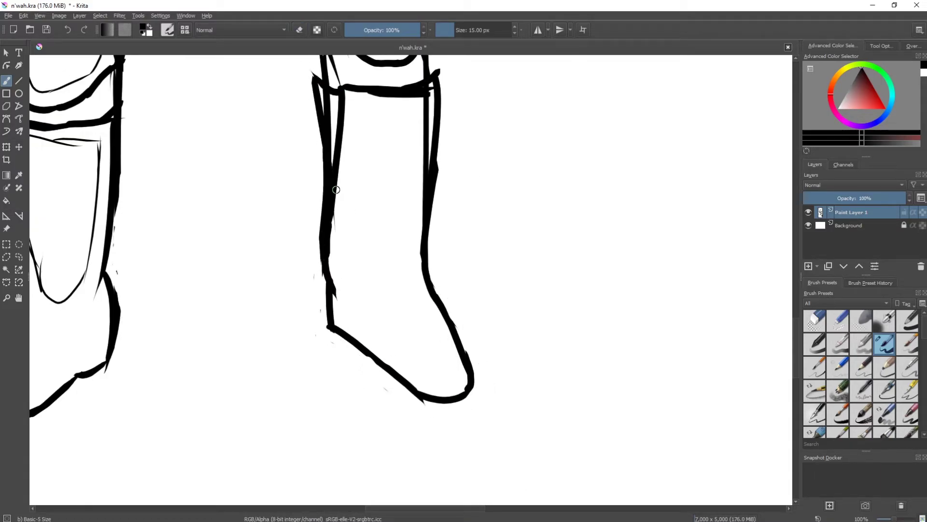
Step: Erase the old leg lines beside the right shin guard, add its pointed inner contour and save the drawing
{"action": "key", "text": "e"}
{"action": "left_click_drag", "start_coordinate": [341, 96], "coordinate": [338, 227]}
{"action": "left_click_drag", "start_coordinate": [334, 78], "coordinate": [326, 145]}
{"action": "key", "text": "e"}
{"action": "mouse_move", "coordinate": [329, 103]}
{"action": "left_mouse_down"}
{"action": "mouse_move", "coordinate": [301, 145]}
{"action": "mouse_move", "coordinate": [310, 299]}
{"action": "left_mouse_up"}
{"action": "left_click_drag", "start_coordinate": [319, 258], "coordinate": [338, 311]}
{"action": "left_click_drag", "start_coordinate": [311, 232], "coordinate": [355, 314]}
{"action": "left_click_drag", "start_coordinate": [305, 145], "coordinate": [396, 149]}
{"action": "key", "text": "ctrl+s"}
Step: Clean up the left upper-arm guard and refine its thin inner contour with the brush and eraser at 5 px
{"action": "key", "text": "minus"}
{"action": "key", "text": "minus"}
{"action": "scroll", "coordinate": [374, 372], "scroll_direction": "up", "scroll_amount": 6}
{"action": "key", "text": "e"}
{"action": "left_click_drag", "start_coordinate": [386, 213], "coordinate": [431, 67]}
{"action": "key", "text": "bracketleft"}
{"action": "key", "text": "bracketleft"}
{"action": "left_click_drag", "start_coordinate": [333, 228], "coordinate": [367, 192]}
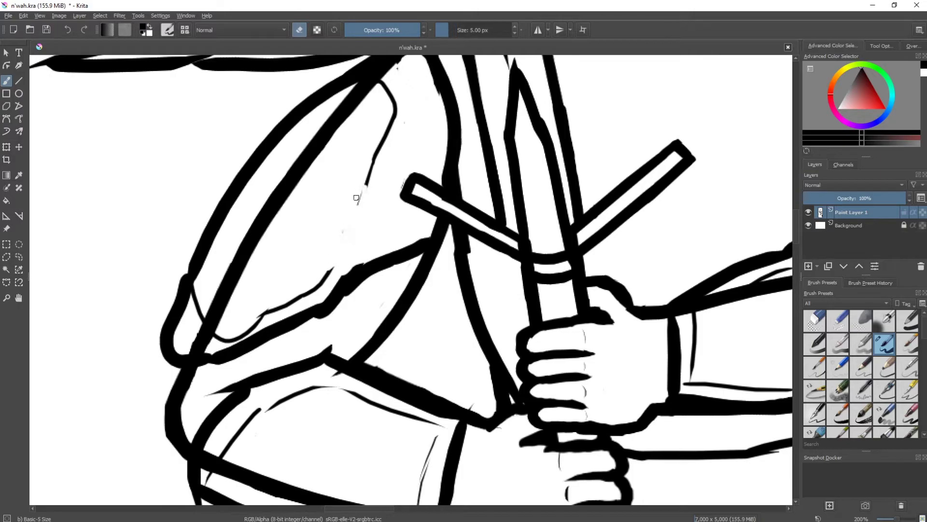
{"action": "left_click_drag", "start_coordinate": [396, 83], "coordinate": [360, 203]}
{"action": "key", "text": "e"}
{"action": "key", "text": "minus"}
{"action": "scroll", "coordinate": [414, 248], "scroll_direction": "up", "scroll_amount": 2}
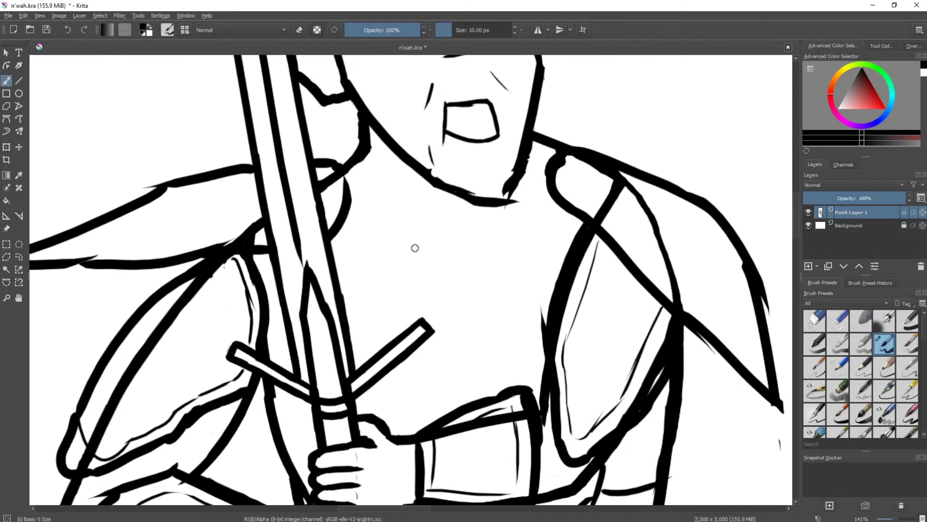
Step: Draw rounded contours for both chest plates beside the sword, with a pointed panel below and between them
{"action": "left_click_drag", "start_coordinate": [341, 288], "coordinate": [430, 312]}
{"action": "left_click_drag", "start_coordinate": [360, 405], "coordinate": [403, 383]}
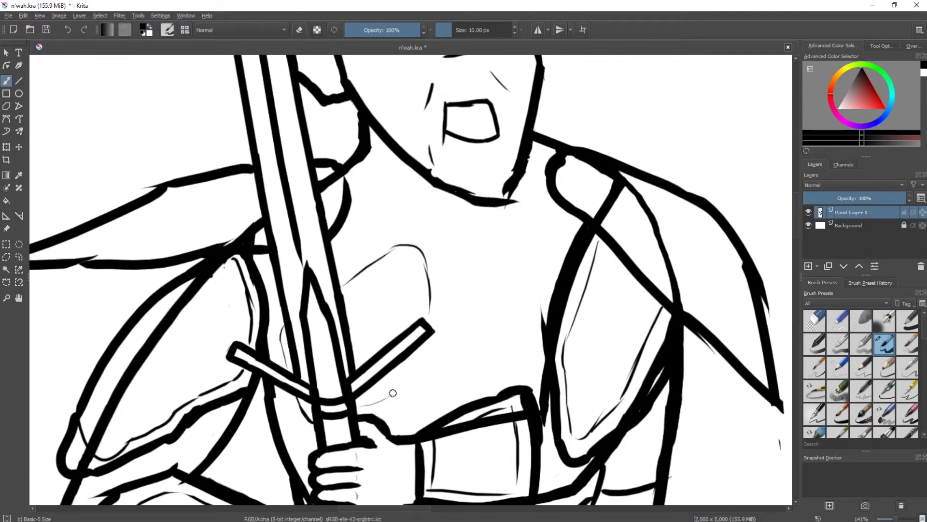
{"action": "left_click_drag", "start_coordinate": [457, 266], "coordinate": [553, 288]}
{"action": "left_click_drag", "start_coordinate": [455, 329], "coordinate": [533, 373]}
{"action": "mouse_move", "coordinate": [343, 285]}
{"action": "left_mouse_down"}
{"action": "mouse_move", "coordinate": [430, 329]}
{"action": "mouse_move", "coordinate": [503, 251]}
{"action": "left_mouse_up"}
{"action": "key", "text": "e"}
{"action": "key", "text": "e"}
{"action": "mouse_move", "coordinate": [387, 401]}
{"action": "left_mouse_down"}
{"action": "mouse_move", "coordinate": [437, 356]}
{"action": "mouse_move", "coordinate": [459, 386]}
{"action": "left_mouse_up"}
{"action": "key", "text": "e"}
Step: Add a centre line, a small diamond at the neckline and outer contours above the chest plates at 5 px
{"action": "scroll", "coordinate": [444, 367], "scroll_direction": "down", "scroll_amount": 3}
{"action": "scroll", "coordinate": [273, 304], "scroll_direction": "up", "scroll_amount": 3}
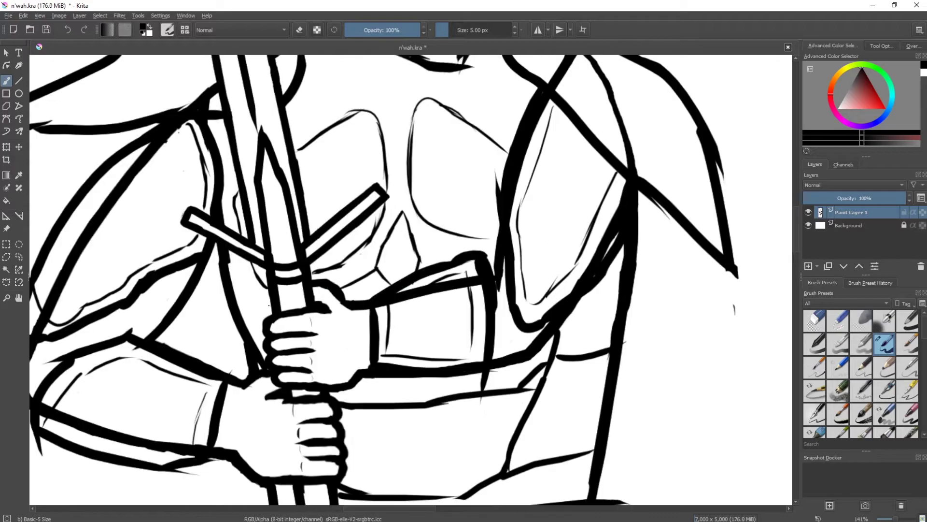
{"action": "scroll", "coordinate": [504, 313], "scroll_direction": "down", "scroll_amount": 3}
{"action": "scroll", "coordinate": [411, 169], "scroll_direction": "up", "scroll_amount": 3}
{"action": "left_click_drag", "start_coordinate": [371, 209], "coordinate": [352, 235]}
{"action": "left_click_drag", "start_coordinate": [271, 270], "coordinate": [350, 236]}
{"action": "left_click_drag", "start_coordinate": [384, 231], "coordinate": [457, 237]}
{"action": "key", "text": "e"}
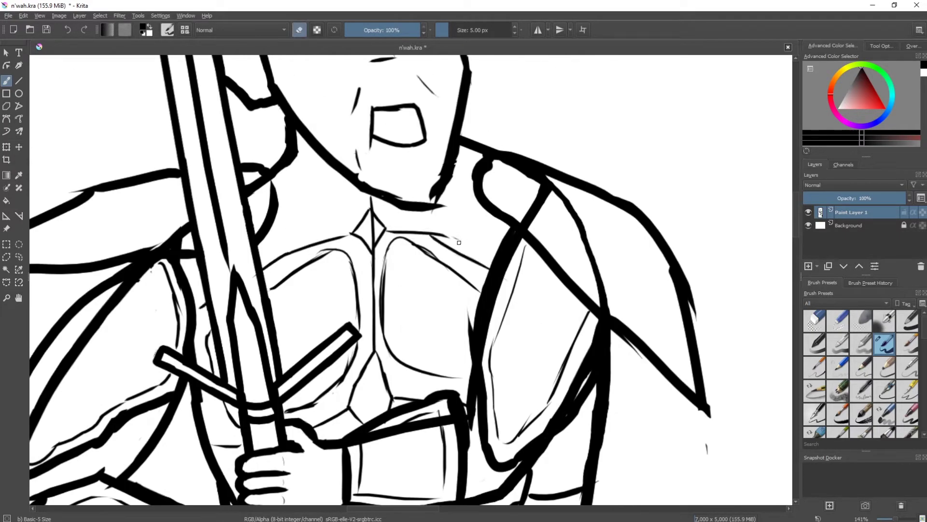
Step: Draw a collar curving around the neck below the jaw at 10 px and erase the old neck line
{"action": "mouse_move", "coordinate": [280, 120]}
{"action": "left_mouse_down"}
{"action": "mouse_move", "coordinate": [271, 167]}
{"action": "mouse_move", "coordinate": [459, 182]}
{"action": "left_mouse_up"}
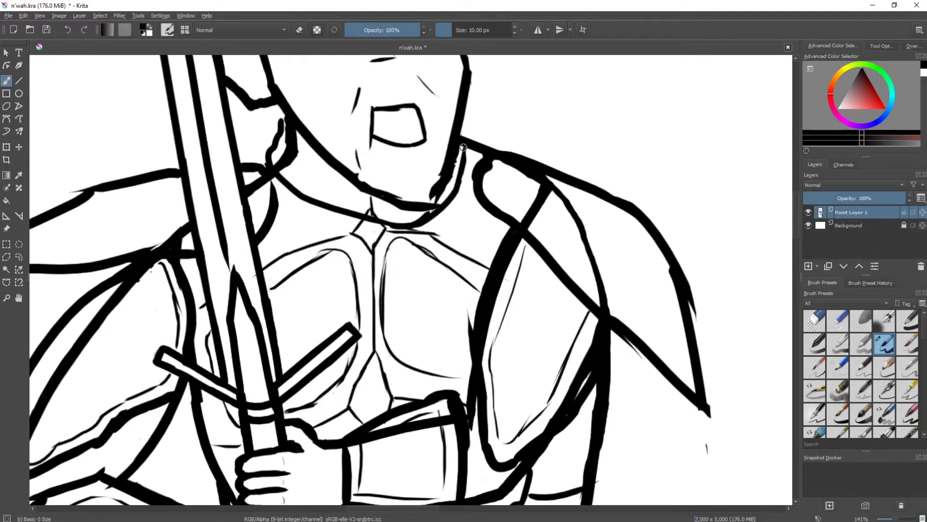
{"action": "key", "text": "e"}
{"action": "left_click_drag", "start_coordinate": [288, 143], "coordinate": [289, 168]}
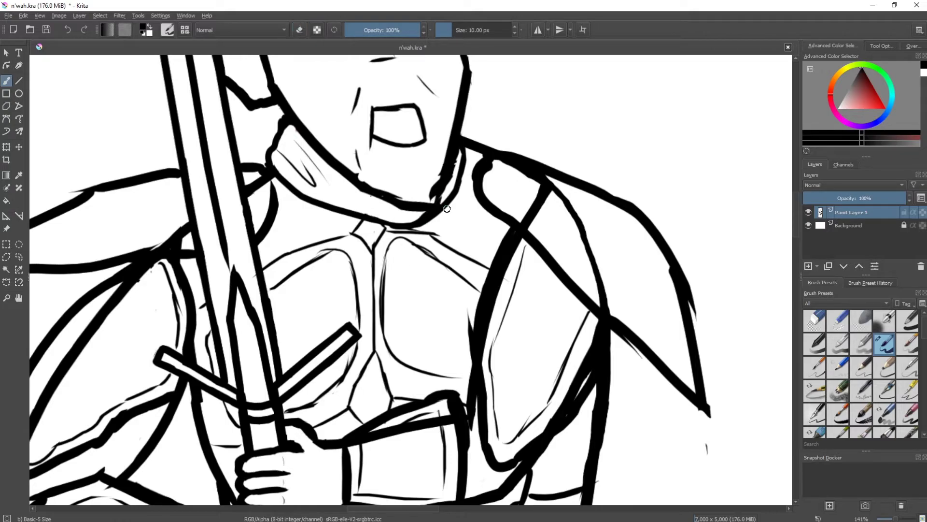
{"action": "scroll", "coordinate": [397, 241], "scroll_direction": "down", "scroll_amount": 3}
{"action": "scroll", "coordinate": [367, 305], "scroll_direction": "up", "scroll_amount": 3}
Step: Erase the old arm line running through the left upper-arm guard with the 10 px eraser
{"action": "key", "text": "e"}
{"action": "scroll", "coordinate": [307, 238], "scroll_direction": "up", "scroll_amount": 2}
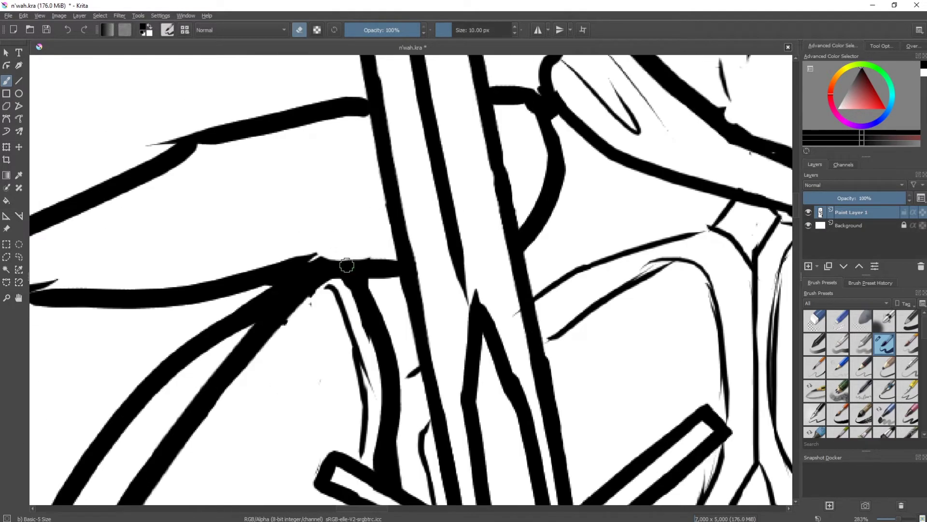
{"action": "scroll", "coordinate": [290, 244], "scroll_direction": "down", "scroll_amount": 2}
{"action": "key", "text": "e"}
{"action": "left_click_drag", "start_coordinate": [315, 274], "coordinate": [375, 396]}
{"action": "scroll", "coordinate": [374, 396], "scroll_direction": "down", "scroll_amount": 3}
{"action": "scroll", "coordinate": [338, 290], "scroll_direction": "up", "scroll_amount": 4}
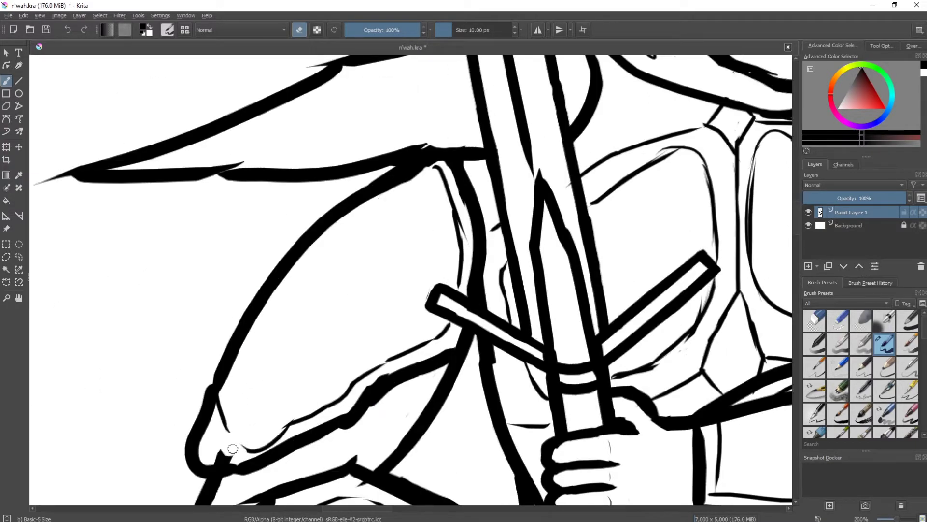
Step: Erase the old line inside the left forearm guard and add a thin contour along its lower edge at 5 px
{"action": "scroll", "coordinate": [251, 386], "scroll_direction": "down", "scroll_amount": 3}
{"action": "scroll", "coordinate": [310, 276], "scroll_direction": "up", "scroll_amount": 3}
{"action": "mouse_move", "coordinate": [252, 358]}
{"action": "left_mouse_down"}
{"action": "mouse_move", "coordinate": [425, 394]}
{"action": "mouse_move", "coordinate": [199, 379]}
{"action": "mouse_move", "coordinate": [261, 261]}
{"action": "left_mouse_up"}
{"action": "key", "text": "e"}
{"action": "left_click_drag", "start_coordinate": [215, 350], "coordinate": [303, 389]}
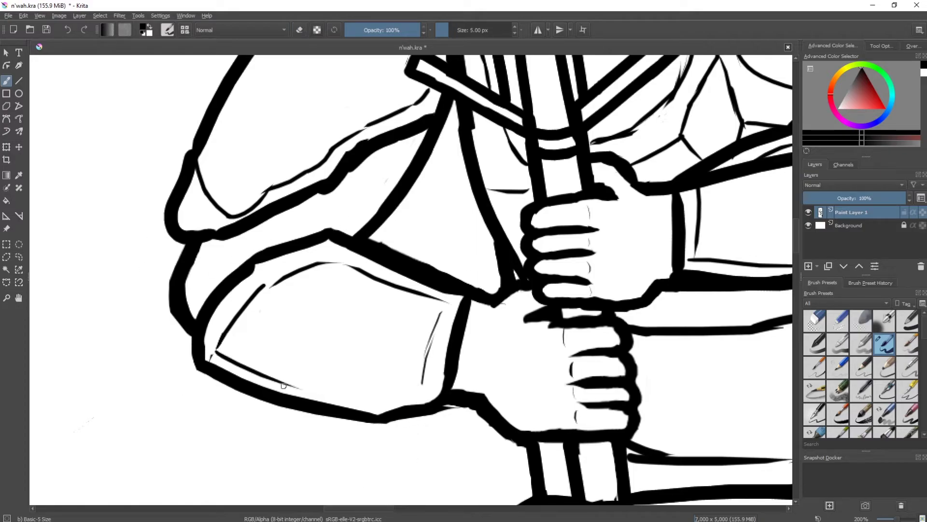
{"action": "scroll", "coordinate": [323, 390], "scroll_direction": "down", "scroll_amount": 1}
{"action": "scroll", "coordinate": [386, 289], "scroll_direction": "up", "scroll_amount": 1}
Step: Erase the leftover arm line inside the right upper-arm guard at 10 px
{"action": "key", "text": "e"}
{"action": "scroll", "coordinate": [434, 290], "scroll_direction": "up", "scroll_amount": 1}
{"action": "left_click_drag", "start_coordinate": [507, 251], "coordinate": [456, 304]}
{"action": "left_click_drag", "start_coordinate": [527, 135], "coordinate": [443, 331]}
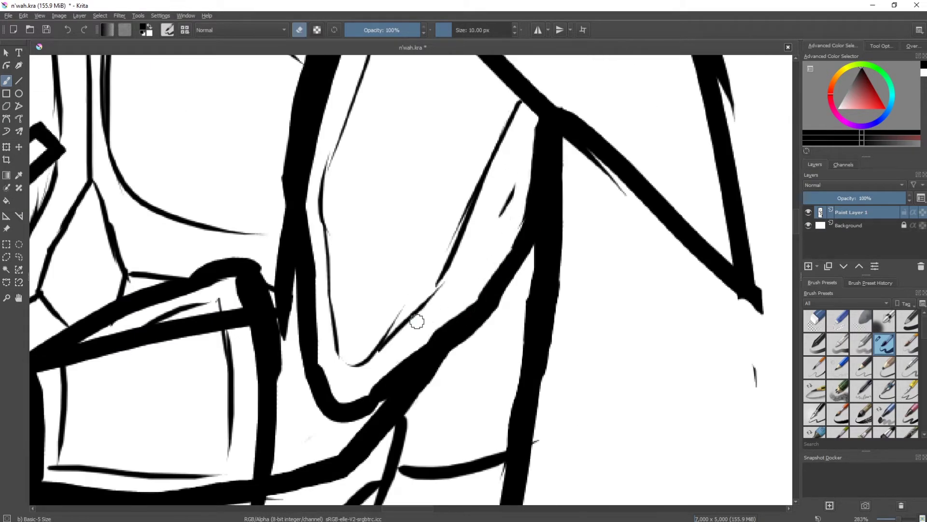
{"action": "scroll", "coordinate": [698, 373], "scroll_direction": "down", "scroll_amount": 1}
{"action": "mouse_move", "coordinate": [473, 370]}
{"action": "left_mouse_down"}
{"action": "mouse_move", "coordinate": [411, 241]}
{"action": "mouse_move", "coordinate": [339, 253]}
{"action": "mouse_move", "coordinate": [451, 203]}
{"action": "left_mouse_up"}
{"action": "key", "text": "ctrl+z"}
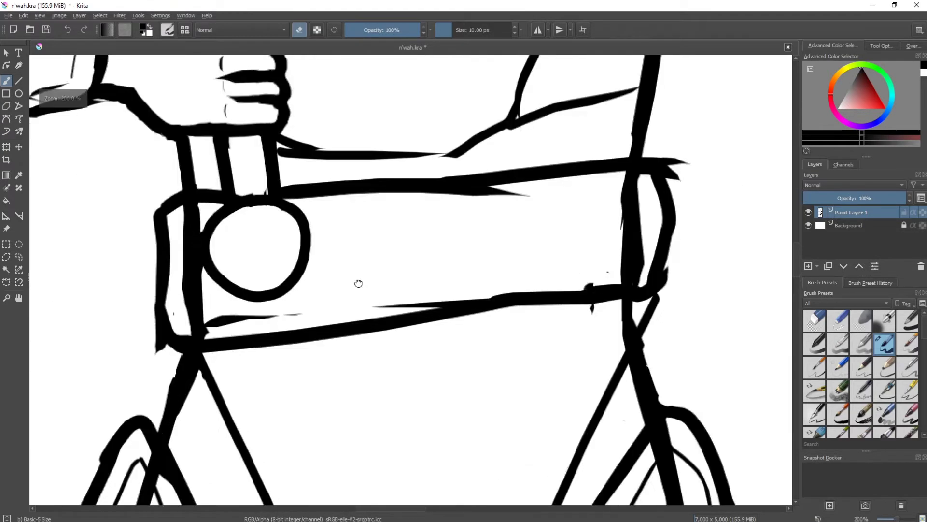
Step: Erase the old waist lines inside the belt's rounded ends and tidy the front flap between the thighs
{"action": "scroll", "coordinate": [359, 283], "scroll_direction": "up", "scroll_amount": 1}
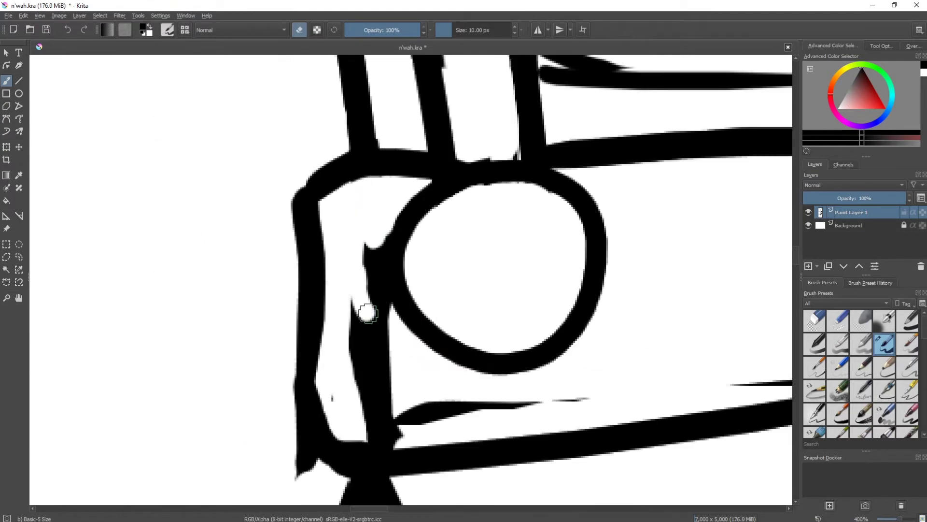
{"action": "mouse_move", "coordinate": [433, 425]}
{"action": "left_mouse_down"}
{"action": "mouse_move", "coordinate": [255, 345]}
{"action": "mouse_move", "coordinate": [508, 196]}
{"action": "mouse_move", "coordinate": [573, 344]}
{"action": "mouse_move", "coordinate": [549, 257]}
{"action": "mouse_move", "coordinate": [520, 208]}
{"action": "mouse_move", "coordinate": [490, 251]}
{"action": "mouse_move", "coordinate": [473, 337]}
{"action": "left_mouse_up"}
{"action": "scroll", "coordinate": [490, 250], "scroll_direction": "down", "scroll_amount": 5}
{"action": "scroll", "coordinate": [527, 222], "scroll_direction": "down", "scroll_amount": 3}
{"action": "scroll", "coordinate": [350, 314], "scroll_direction": "up", "scroll_amount": 3}
{"action": "mouse_move", "coordinate": [350, 241]}
{"action": "left_mouse_down"}
{"action": "mouse_move", "coordinate": [356, 213]}
{"action": "mouse_move", "coordinate": [478, 167]}
{"action": "left_mouse_up"}
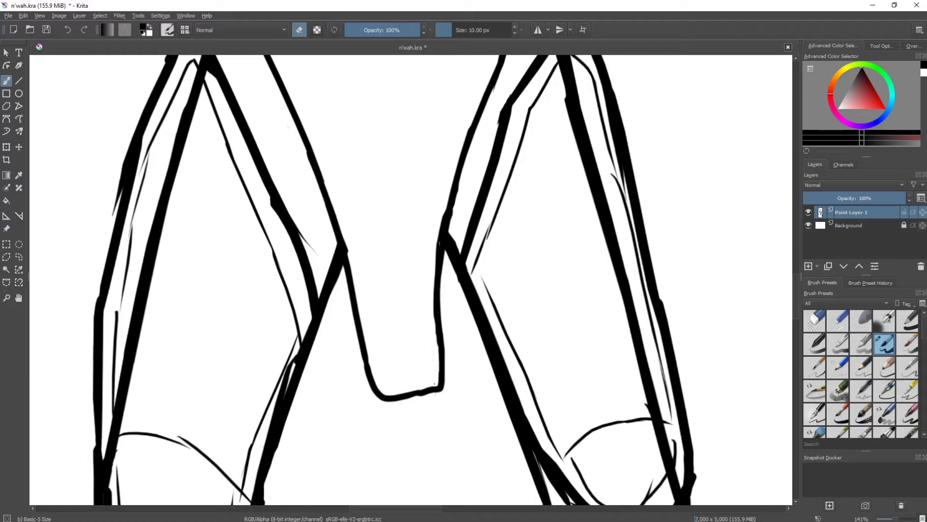
Step: Erase the old leg line inside the left thigh guard and the stray strokes around the left knee
{"action": "scroll", "coordinate": [318, 169], "scroll_direction": "down", "scroll_amount": 3}
{"action": "scroll", "coordinate": [399, 365], "scroll_direction": "up", "scroll_amount": 3}
{"action": "mouse_move", "coordinate": [400, 365]}
{"action": "left_mouse_down"}
{"action": "mouse_move", "coordinate": [399, 188]}
{"action": "mouse_move", "coordinate": [399, 239]}
{"action": "left_mouse_up"}
{"action": "left_click_drag", "start_coordinate": [367, 159], "coordinate": [345, 329]}
{"action": "scroll", "coordinate": [344, 329], "scroll_direction": "up", "scroll_amount": 2}
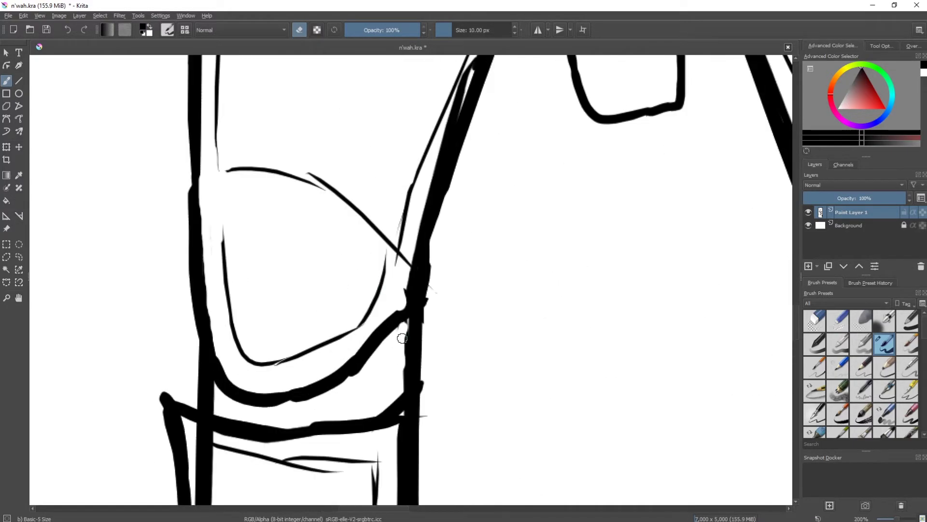
{"action": "scroll", "coordinate": [403, 257], "scroll_direction": "down", "scroll_amount": 3}
{"action": "scroll", "coordinate": [306, 206], "scroll_direction": "up", "scroll_amount": 2}
Step: Erase the old leg line inside the left shin guard and add a small arc behind its upper outer corner
{"action": "key", "text": "e"}
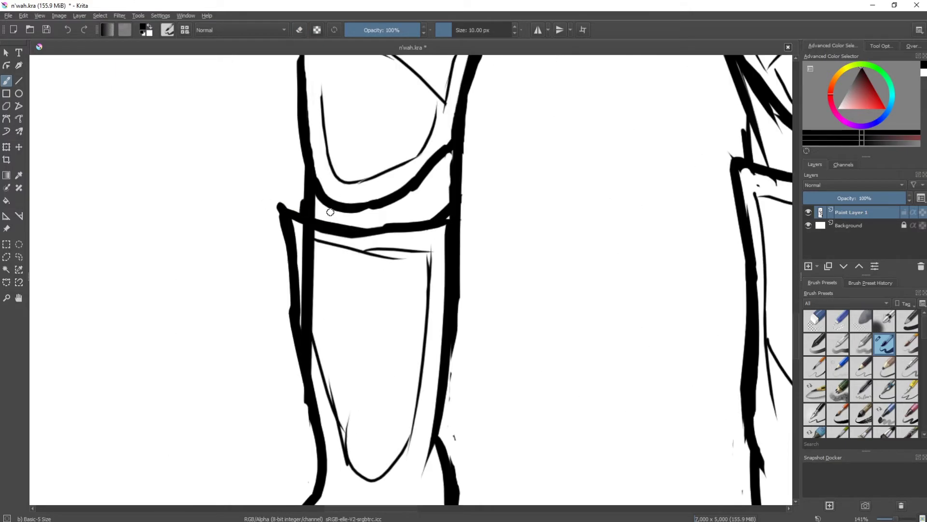
{"action": "left_click_drag", "start_coordinate": [306, 323], "coordinate": [310, 243]}
{"action": "left_click_drag", "start_coordinate": [317, 353], "coordinate": [261, 304]}
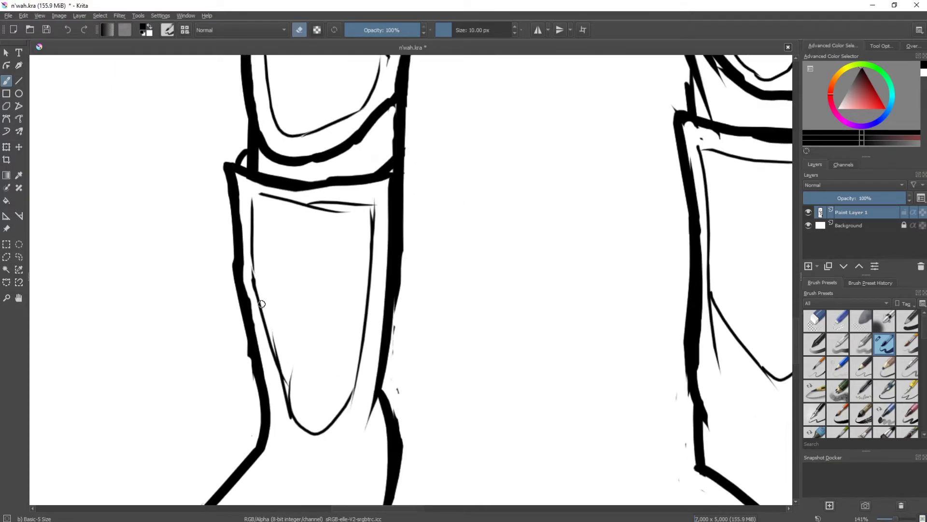
{"action": "scroll", "coordinate": [399, 422], "scroll_direction": "up", "scroll_amount": 2}
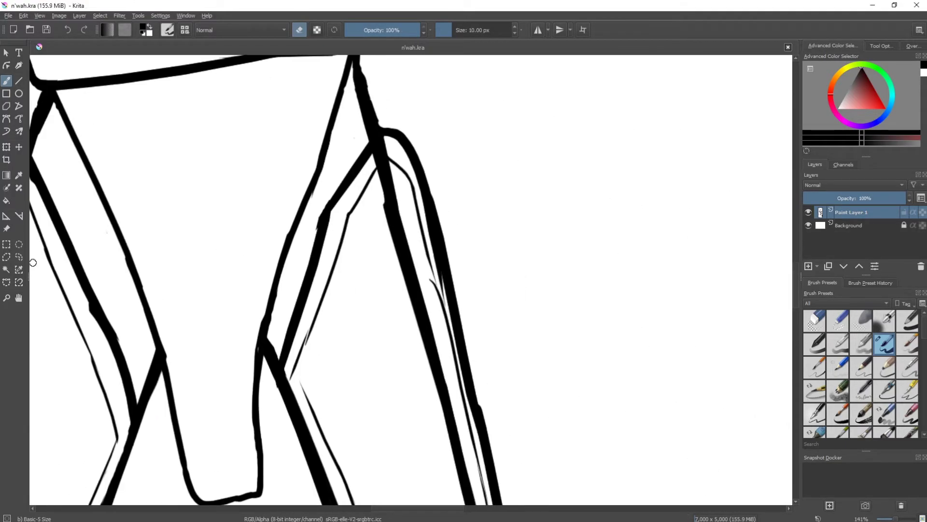
Step: Erase the old leg line running through the right thigh guard at 10 px
{"action": "left_click_drag", "start_coordinate": [378, 208], "coordinate": [397, 300]}
{"action": "left_click_drag", "start_coordinate": [384, 254], "coordinate": [435, 442]}
{"action": "left_click_drag", "start_coordinate": [367, 160], "coordinate": [459, 459]}
{"action": "scroll", "coordinate": [396, 309], "scroll_direction": "up", "scroll_amount": 1}
{"action": "left_click_drag", "start_coordinate": [382, 251], "coordinate": [411, 377]}
{"action": "mouse_move", "coordinate": [396, 318]}
{"action": "left_mouse_down"}
{"action": "mouse_move", "coordinate": [423, 394]}
{"action": "mouse_move", "coordinate": [457, 414]}
{"action": "left_mouse_up"}
{"action": "scroll", "coordinate": [458, 414], "scroll_direction": "down", "scroll_amount": 1}
{"action": "left_click_drag", "start_coordinate": [416, 261], "coordinate": [456, 329]}
Step: Erase the old lines around the right knee and shin guard and add small arcs behind the guard's upper corners
{"action": "left_click_drag", "start_coordinate": [346, 343], "coordinate": [251, 290]}
{"action": "left_click_drag", "start_coordinate": [387, 292], "coordinate": [482, 281]}
{"action": "left_click_drag", "start_coordinate": [487, 235], "coordinate": [434, 84]}
{"action": "scroll", "coordinate": [395, 190], "scroll_direction": "up", "scroll_amount": 1}
{"action": "scroll", "coordinate": [415, 217], "scroll_direction": "down", "scroll_amount": 1}
{"action": "mouse_move", "coordinate": [416, 218]}
{"action": "left_mouse_down"}
{"action": "mouse_move", "coordinate": [424, 289]}
{"action": "mouse_move", "coordinate": [415, 387]}
{"action": "left_mouse_up"}
{"action": "key", "text": "e"}
{"action": "left_click_drag", "start_coordinate": [422, 155], "coordinate": [409, 324]}
{"action": "key", "text": "]"}
{"action": "scroll", "coordinate": [202, 413], "scroll_direction": "down", "scroll_amount": 3}
{"action": "left_click_drag", "start_coordinate": [202, 361], "coordinate": [224, 232]}
{"action": "scroll", "coordinate": [282, 219], "scroll_direction": "down", "scroll_amount": 3}
{"action": "scroll", "coordinate": [311, 321], "scroll_direction": "up", "scroll_amount": 3}
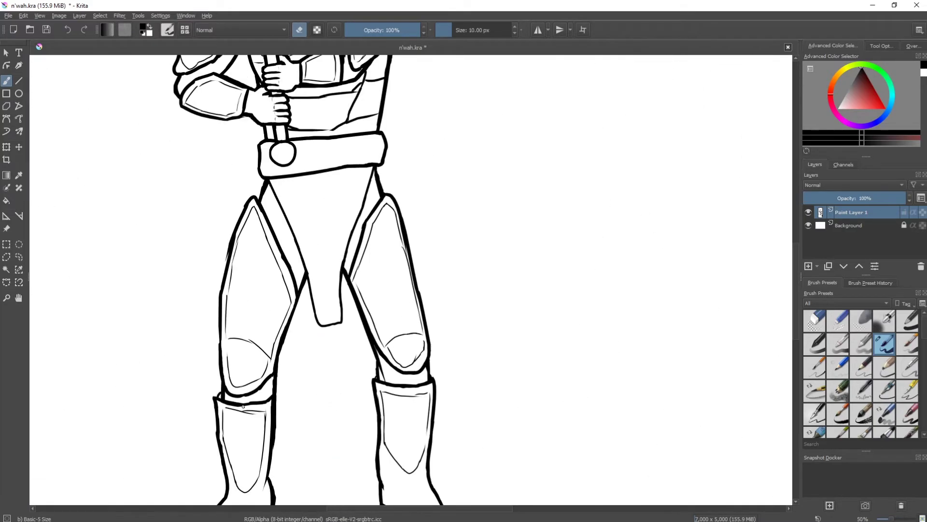
Step: Add a thin inner contour around the front flap below the belt at 5 px and clean up its joins
{"action": "scroll", "coordinate": [302, 333], "scroll_direction": "up", "scroll_amount": 2}
{"action": "scroll", "coordinate": [262, 197], "scroll_direction": "up", "scroll_amount": 2}
{"action": "scroll", "coordinate": [306, 222], "scroll_direction": "down", "scroll_amount": 1}
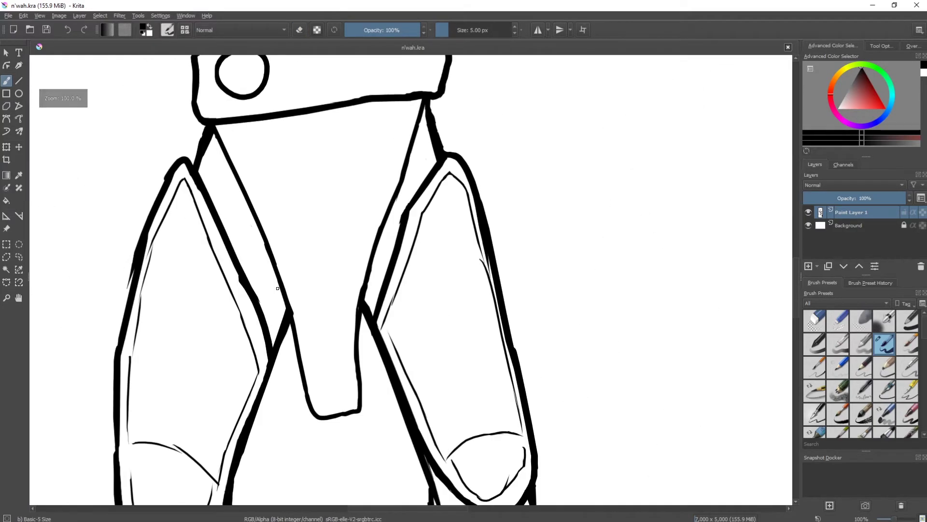
{"action": "left_click_drag", "start_coordinate": [232, 136], "coordinate": [333, 401]}
{"action": "key", "text": "e"}
{"action": "scroll", "coordinate": [308, 174], "scroll_direction": "up", "scroll_amount": 2}
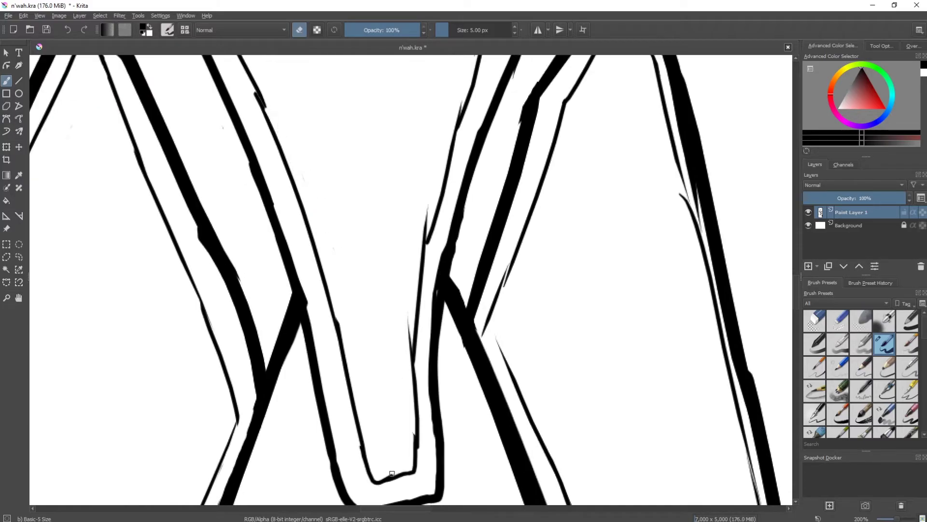
{"action": "key", "text": "e"}
{"action": "scroll", "coordinate": [418, 283], "scroll_direction": "up", "scroll_amount": 5}
{"action": "scroll", "coordinate": [522, 73], "scroll_direction": "up", "scroll_amount": 3}
{"action": "key", "text": "e"}
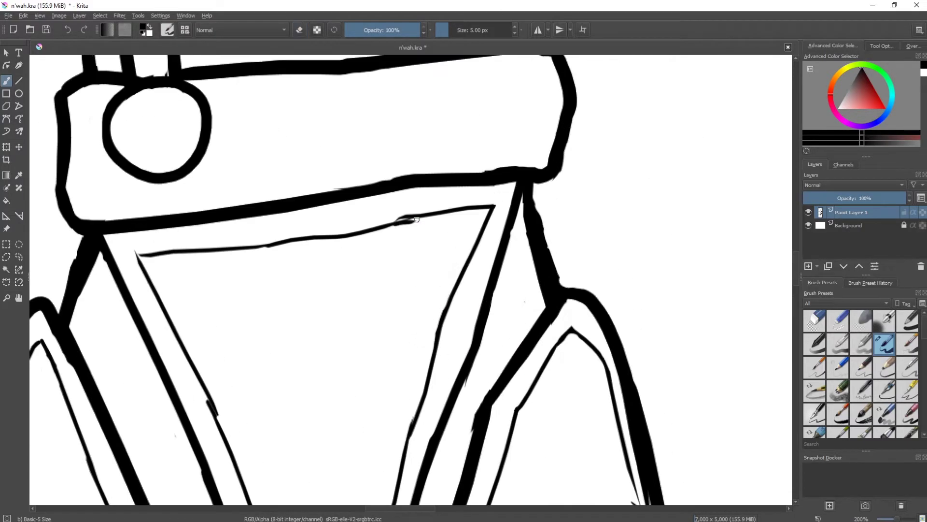
Step: Tidy the thin inner contour along the sides of the right thigh guard at 5 px
{"action": "scroll", "coordinate": [199, 293], "scroll_direction": "down", "scroll_amount": 3}
{"action": "key", "text": "e"}
{"action": "scroll", "coordinate": [237, 344], "scroll_direction": "up", "scroll_amount": 3}
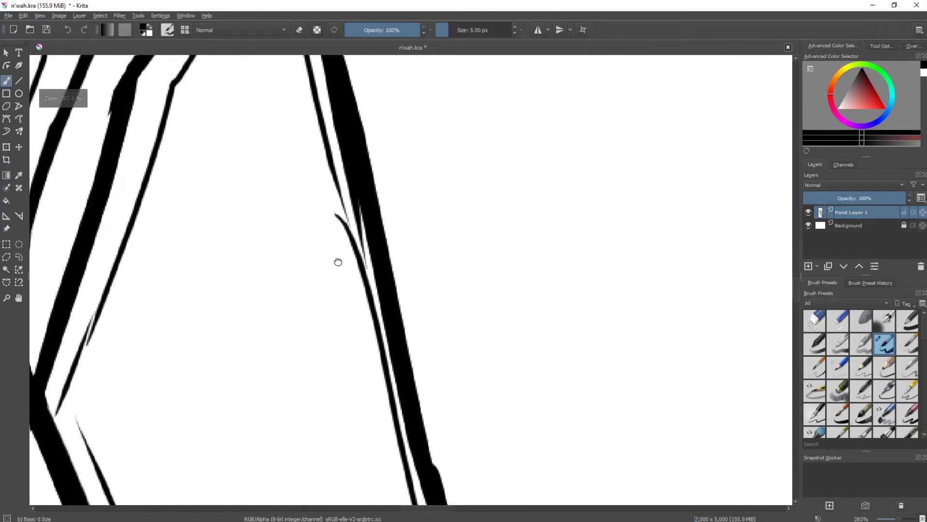
{"action": "left_click_drag", "start_coordinate": [270, 234], "coordinate": [248, 292]}
{"action": "key", "text": "e"}
{"action": "key", "text": "e"}
{"action": "scroll", "coordinate": [256, 253], "scroll_direction": "down", "scroll_amount": 2}
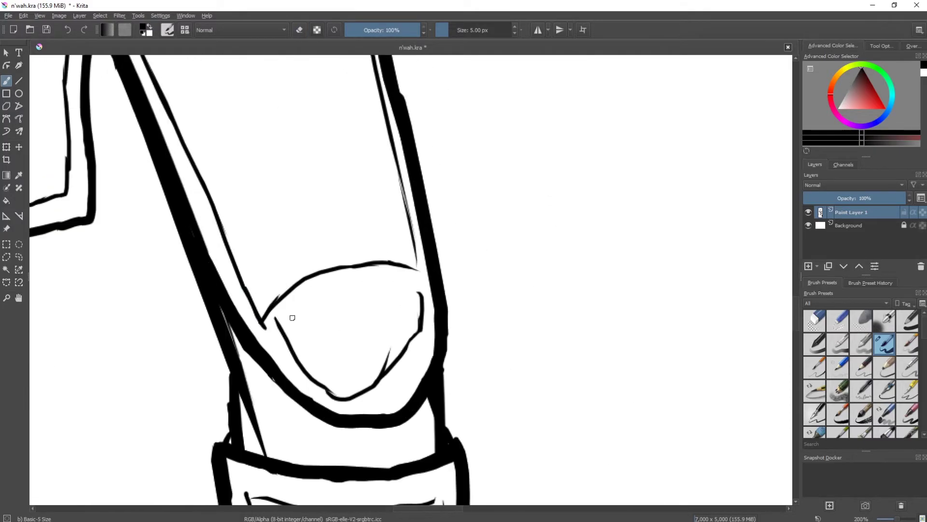
Step: Smooth the lower inner contour of the right knee cap at 5 px
{"action": "left_click_drag", "start_coordinate": [287, 345], "coordinate": [333, 392]}
{"action": "key", "text": "e"}
{"action": "key", "text": "e"}
{"action": "mouse_move", "coordinate": [420, 333]}
{"action": "left_mouse_down"}
{"action": "mouse_move", "coordinate": [372, 384]}
{"action": "mouse_move", "coordinate": [379, 376]}
{"action": "left_mouse_up"}
Step: Redraw the upper edge of the right shin guard's inner contour and clean up its corners at 5 px
{"action": "scroll", "coordinate": [433, 238], "scroll_direction": "down", "scroll_amount": 5}
{"action": "key", "text": "e"}
{"action": "left_click_drag", "start_coordinate": [263, 212], "coordinate": [422, 221]}
{"action": "key", "text": "ctrl+z"}
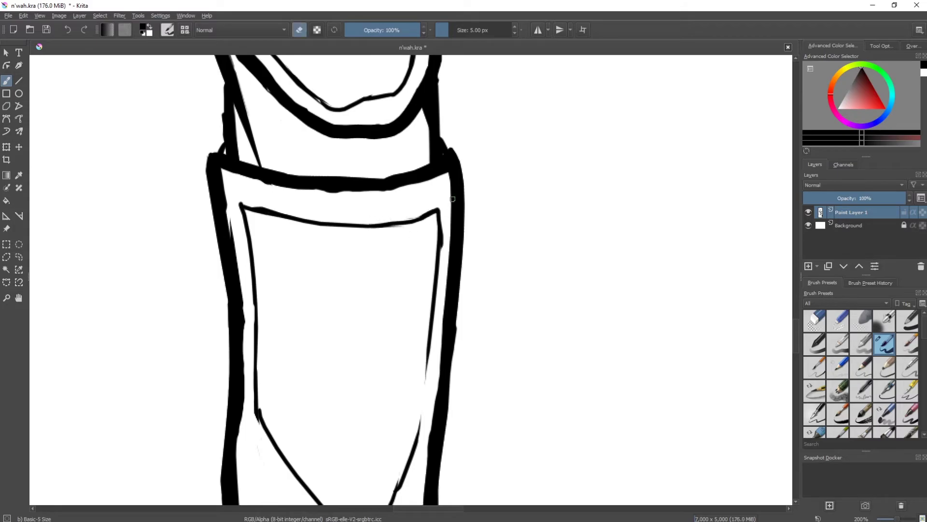
{"action": "scroll", "coordinate": [269, 246], "scroll_direction": "down", "scroll_amount": 2}
{"action": "key", "text": "e"}
{"action": "left_click_drag", "start_coordinate": [256, 290], "coordinate": [265, 338]}
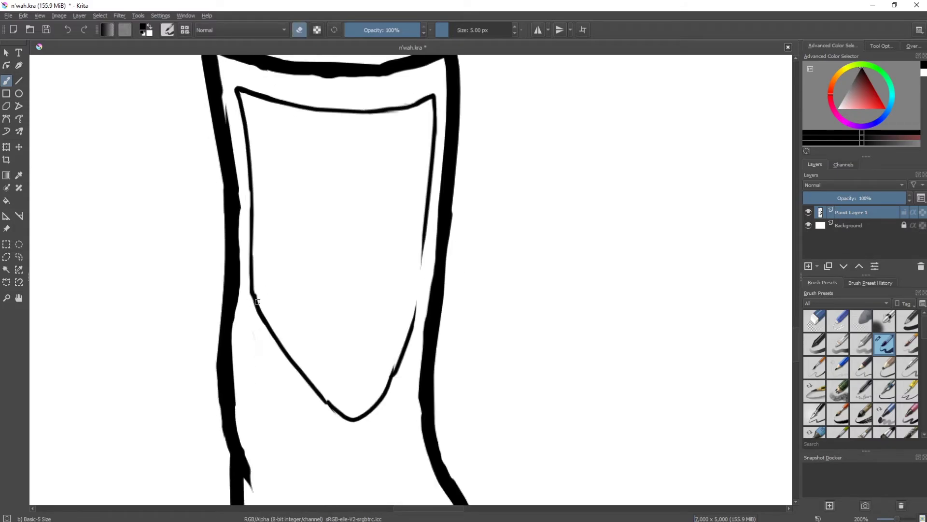
Step: Draw a thin inner contour along the right foot's ankle, heel, sole and toe at 5 px
{"action": "scroll", "coordinate": [306, 503], "scroll_direction": "down", "scroll_amount": 3}
{"action": "left_click_drag", "start_coordinate": [247, 145], "coordinate": [273, 290]}
{"action": "left_click_drag", "start_coordinate": [264, 275], "coordinate": [261, 361]}
{"action": "mouse_move", "coordinate": [258, 340]}
{"action": "left_mouse_down"}
{"action": "mouse_move", "coordinate": [414, 464]}
{"action": "mouse_move", "coordinate": [489, 405]}
{"action": "left_mouse_up"}
{"action": "left_click_drag", "start_coordinate": [411, 178], "coordinate": [418, 257]}
{"action": "key", "text": "ctrl+z"}
Step: Draw a curved contour beneath the right shin panel, joining both sides of the foot's inner outline, and trim its ends
{"action": "left_click_drag", "start_coordinate": [247, 140], "coordinate": [355, 265]}
{"action": "left_click_drag", "start_coordinate": [278, 207], "coordinate": [297, 251]}
{"action": "left_click_drag", "start_coordinate": [338, 261], "coordinate": [412, 179]}
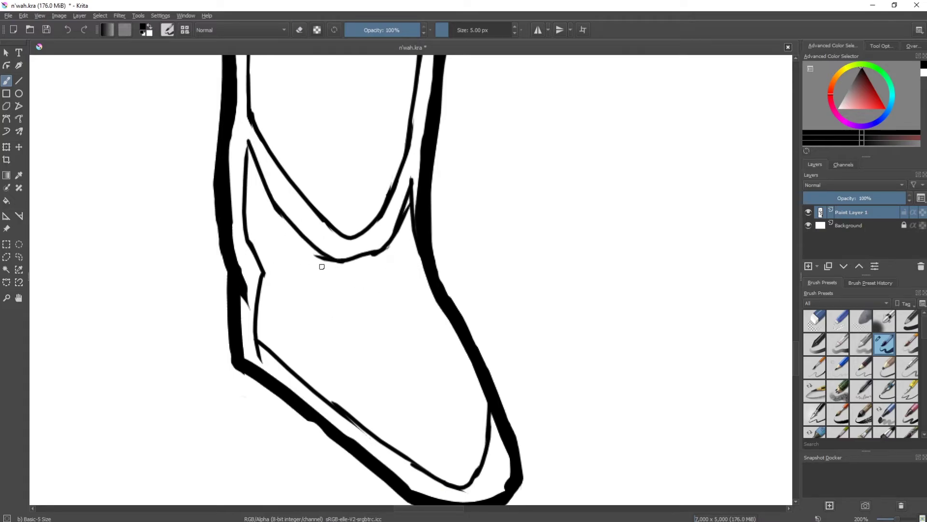
{"action": "scroll", "coordinate": [408, 239], "scroll_direction": "down", "scroll_amount": 3}
{"action": "scroll", "coordinate": [408, 239], "scroll_direction": "up", "scroll_amount": 2}
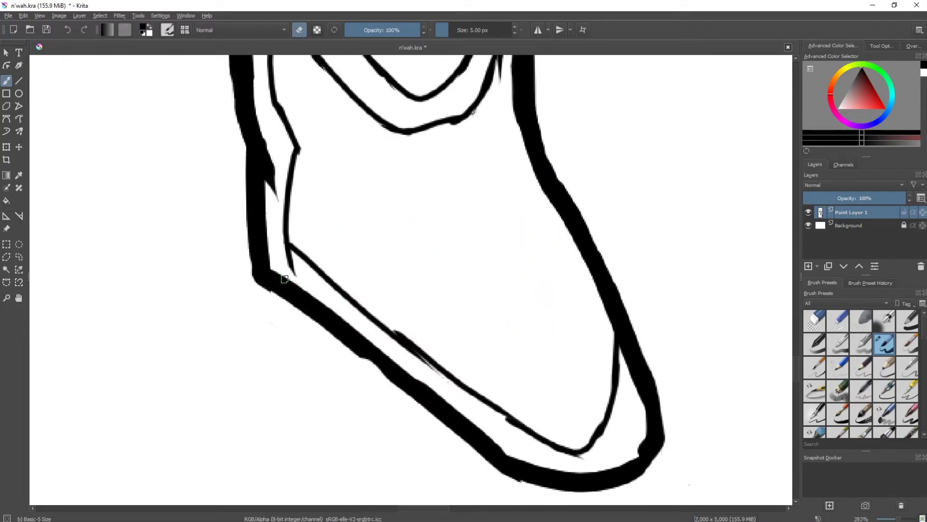
Step: Draw a thin inner contour inside the left foot, with a curved upper edge beneath the shin panel, at 5 px
{"action": "left_click_drag", "start_coordinate": [447, 194], "coordinate": [441, 304]}
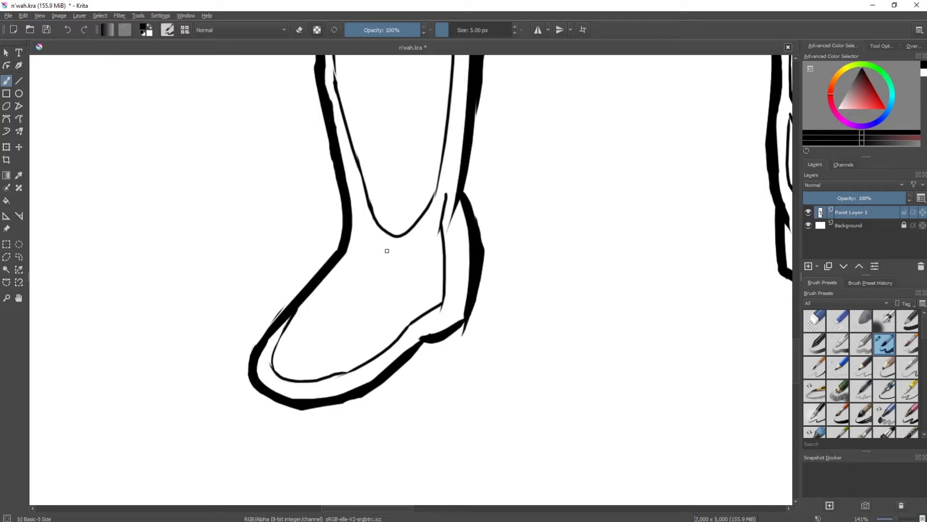
{"action": "scroll", "coordinate": [283, 360], "scroll_direction": "up", "scroll_amount": 1}
{"action": "key", "text": "e"}
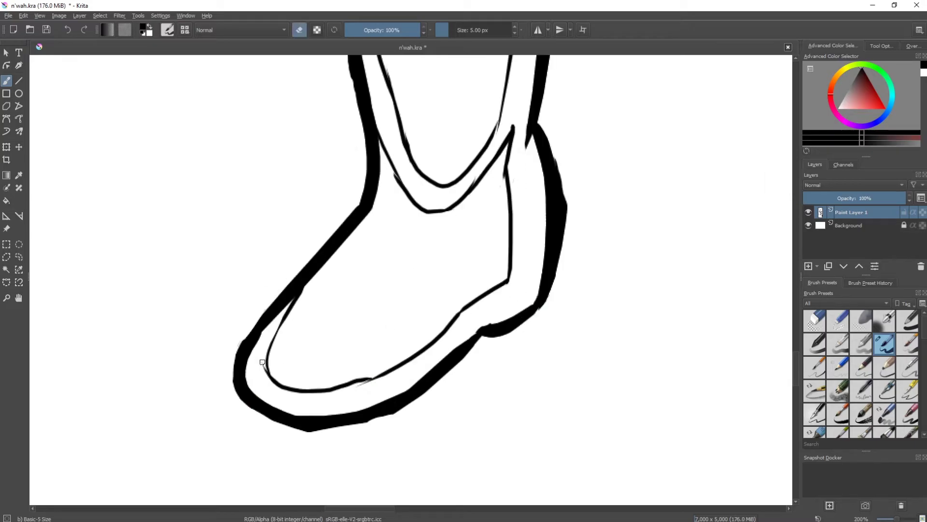
{"action": "scroll", "coordinate": [256, 358], "scroll_direction": "down", "scroll_amount": 4}
Step: Close and smooth the inner contours of the left shin guard, knee cap and thigh guard at 5 px
{"action": "scroll", "coordinate": [397, 197], "scroll_direction": "up", "scroll_amount": 4}
{"action": "key", "text": "e"}
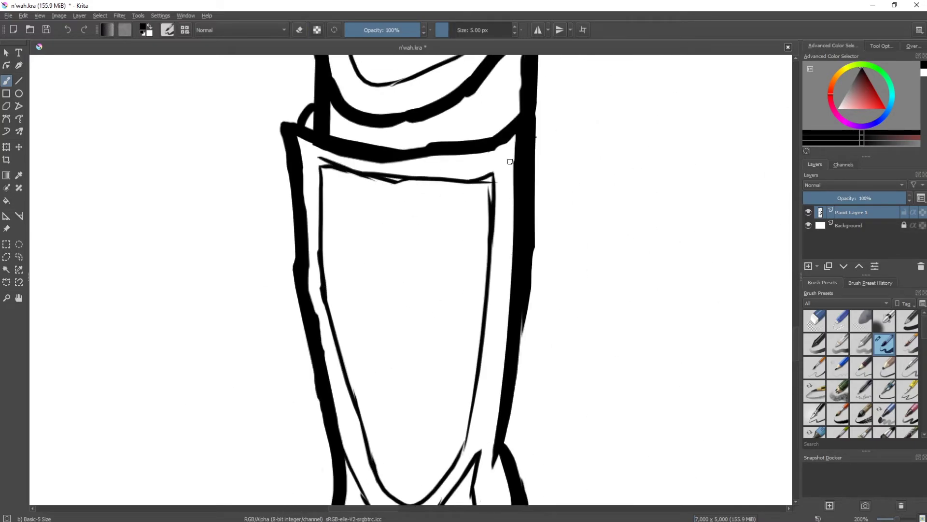
{"action": "scroll", "coordinate": [435, 186], "scroll_direction": "up", "scroll_amount": 5}
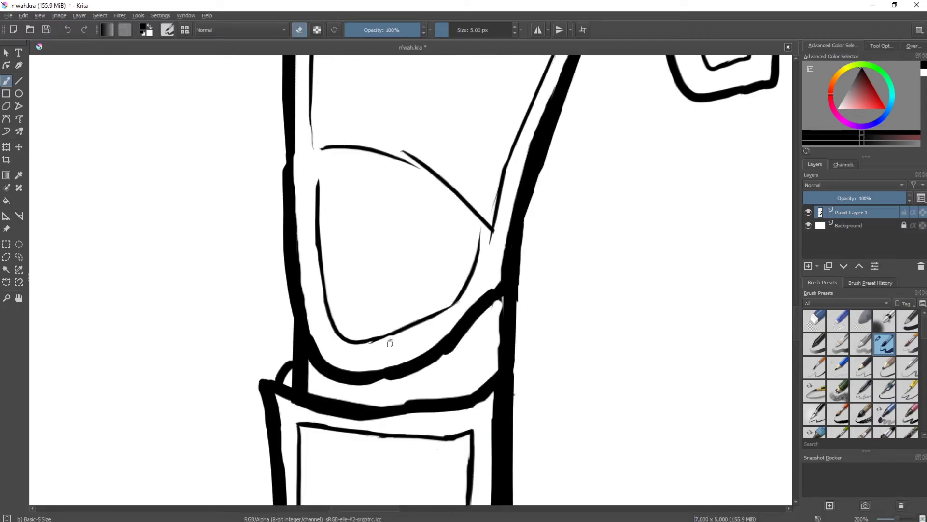
{"action": "scroll", "coordinate": [416, 355], "scroll_direction": "up", "scroll_amount": 3}
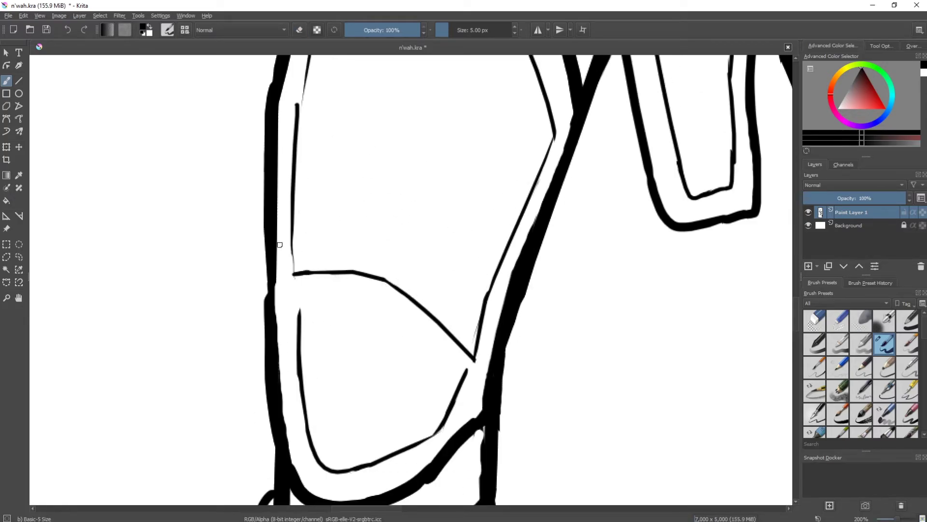
{"action": "scroll", "coordinate": [490, 239], "scroll_direction": "up", "scroll_amount": 5}
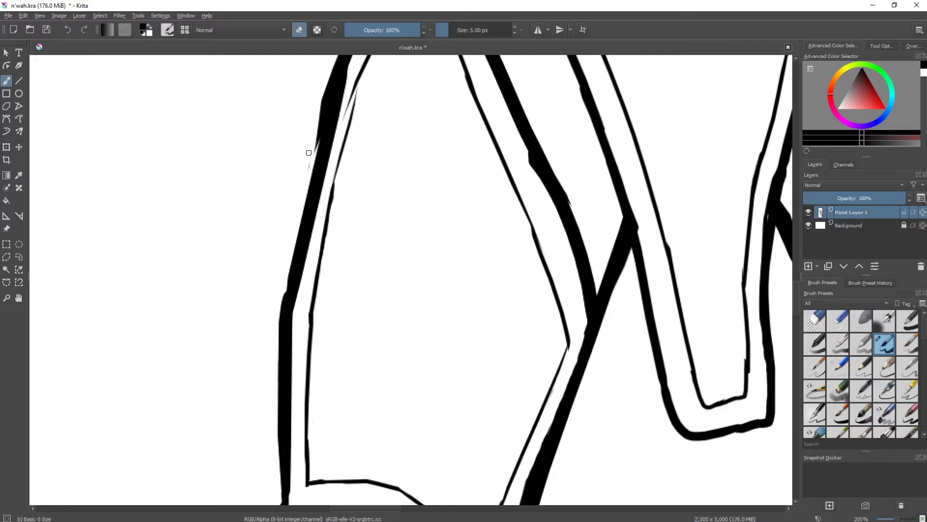
Step: Close the inner contour of the left forearm guard and erase its stray line ends at 5 px
{"action": "scroll", "coordinate": [306, 277], "scroll_direction": "up", "scroll_amount": 3}
{"action": "scroll", "coordinate": [437, 96], "scroll_direction": "down", "scroll_amount": 3}
{"action": "scroll", "coordinate": [435, 353], "scroll_direction": "up", "scroll_amount": 3}
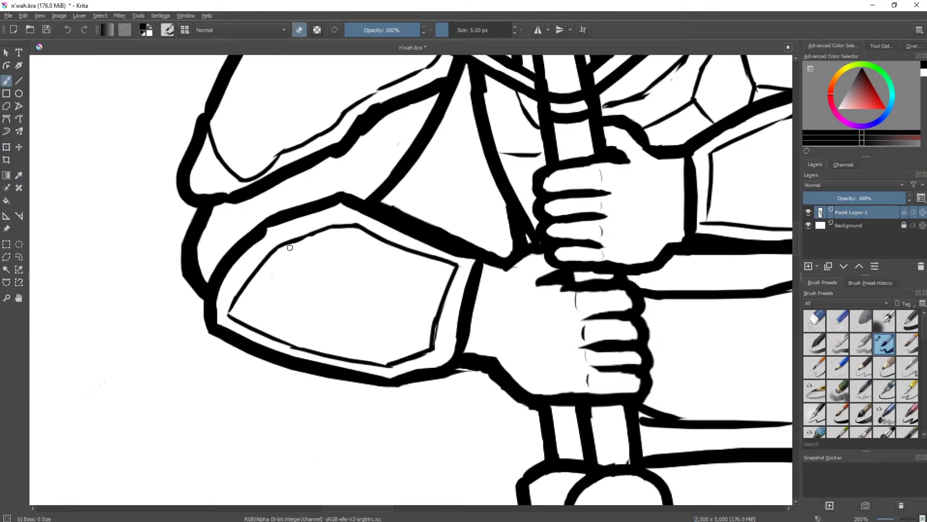
Step: Draw and smooth the thin inner contours of the right forearm guard and right upper-arm guard at 5 px
{"action": "key", "text": "e"}
{"action": "scroll", "coordinate": [411, 328], "scroll_direction": "up", "scroll_amount": 3}
{"action": "scroll", "coordinate": [488, 125], "scroll_direction": "right", "scroll_amount": 10}
{"action": "left_click_drag", "start_coordinate": [371, 198], "coordinate": [363, 298]}
{"action": "left_click_drag", "start_coordinate": [536, 181], "coordinate": [507, 311]}
{"action": "left_click_drag", "start_coordinate": [526, 134], "coordinate": [449, 165]}
{"action": "scroll", "coordinate": [428, 356], "scroll_direction": "up", "scroll_amount": 2}
{"action": "left_click_drag", "start_coordinate": [428, 356], "coordinate": [384, 397]}
{"action": "mouse_move", "coordinate": [377, 140]}
{"action": "left_mouse_down"}
{"action": "mouse_move", "coordinate": [351, 271]}
{"action": "mouse_move", "coordinate": [374, 396]}
{"action": "left_mouse_up"}
{"action": "scroll", "coordinate": [414, 306], "scroll_direction": "up", "scroll_amount": 3}
{"action": "left_click_drag", "start_coordinate": [415, 151], "coordinate": [366, 302]}
Step: Close the thin inner contours of both chest panels and erase their stray line ends at 5 px
{"action": "left_click_drag", "start_coordinate": [188, 155], "coordinate": [273, 213]}
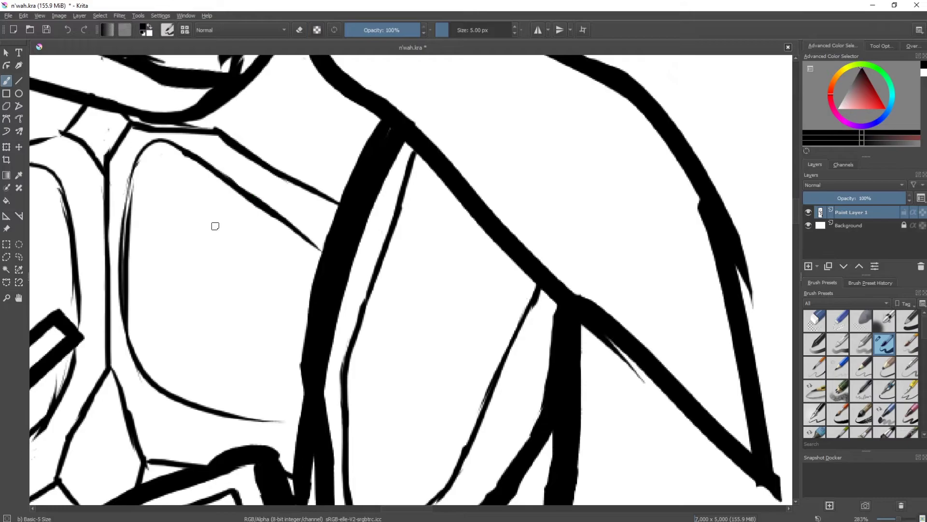
{"action": "scroll", "coordinate": [215, 226], "scroll_direction": "left", "scroll_amount": 3}
{"action": "left_click_drag", "start_coordinate": [285, 154], "coordinate": [279, 365]}
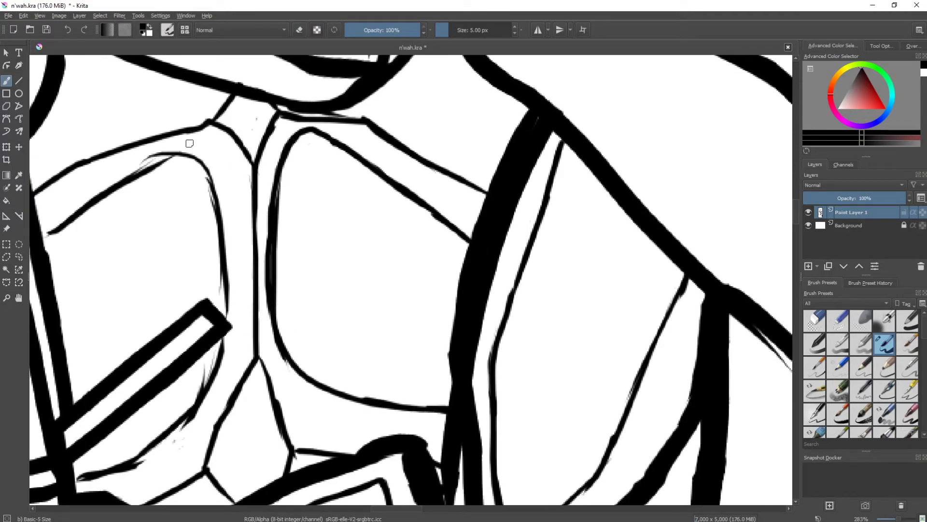
{"action": "scroll", "coordinate": [217, 125], "scroll_direction": "left", "scroll_amount": 5}
{"action": "left_click_drag", "start_coordinate": [288, 265], "coordinate": [332, 250]}
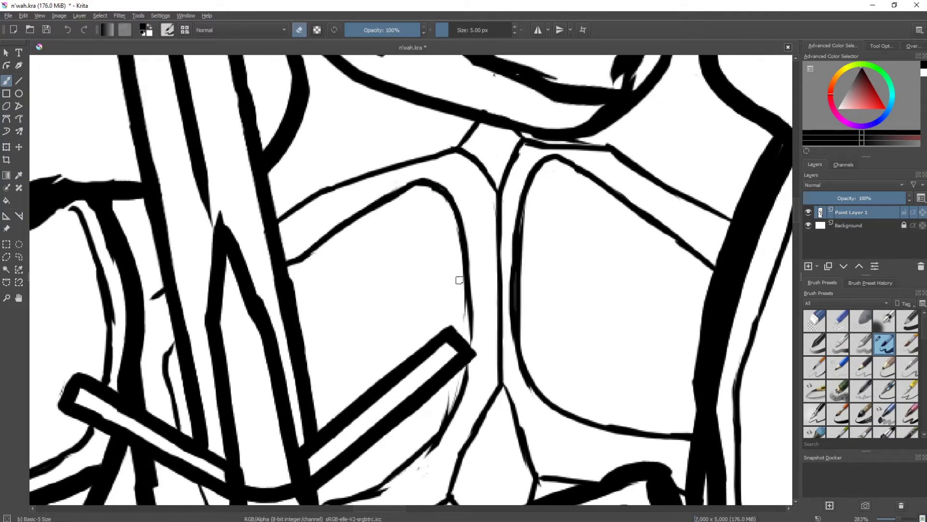
{"action": "scroll", "coordinate": [427, 455], "scroll_direction": "down", "scroll_amount": 3}
{"action": "scroll", "coordinate": [426, 455], "scroll_direction": "left", "scroll_amount": 2}
{"action": "scroll", "coordinate": [262, 417], "scroll_direction": "down", "scroll_amount": 3}
{"action": "scroll", "coordinate": [341, 238], "scroll_direction": "up", "scroll_amount": 3}
{"action": "scroll", "coordinate": [382, 216], "scroll_direction": "up", "scroll_amount": 2}
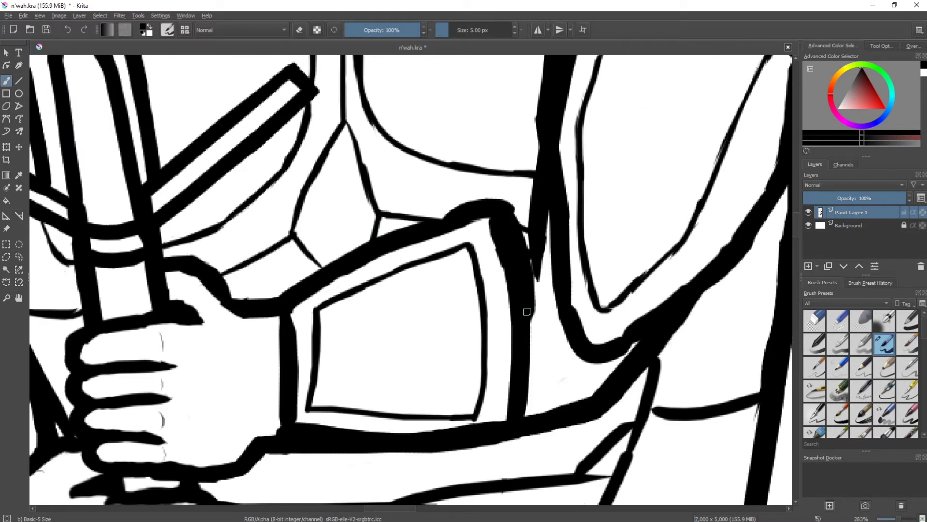
Step: Clean up the line joints along the right side of the waist at 10 px
{"action": "scroll", "coordinate": [529, 290], "scroll_direction": "down", "scroll_amount": 3}
{"action": "scroll", "coordinate": [217, 363], "scroll_direction": "up", "scroll_amount": 3}
{"action": "key", "text": "e"}
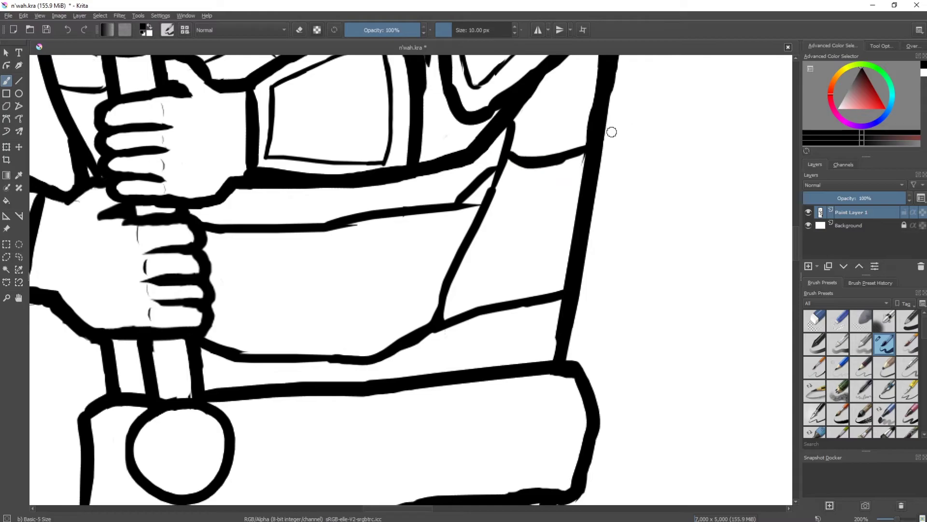
{"action": "left_click_drag", "start_coordinate": [504, 157], "coordinate": [476, 250]}
{"action": "key", "text": "e"}
{"action": "key", "text": "e"}
Step: Draw a four-pointed star on the abdomen plate, with curved lines running from its sides to the plate's edges
{"action": "scroll", "coordinate": [296, 319], "scroll_direction": "up", "scroll_amount": 1}
{"action": "left_click_drag", "start_coordinate": [288, 275], "coordinate": [480, 282]}
{"action": "key", "text": "ctrl+z"}
{"action": "mouse_move", "coordinate": [346, 343]}
{"action": "left_mouse_down"}
{"action": "mouse_move", "coordinate": [320, 319]}
{"action": "mouse_move", "coordinate": [504, 222]}
{"action": "mouse_move", "coordinate": [331, 358]}
{"action": "left_mouse_up"}
Step: Draw a rectangular plate on the belt beside the round sword pommel at 10 px and save the drawing
{"action": "scroll", "coordinate": [458, 268], "scroll_direction": "down", "scroll_amount": 10}
{"action": "scroll", "coordinate": [383, 238], "scroll_direction": "up", "scroll_amount": 10}
{"action": "key", "text": "e"}
{"action": "key", "text": "e"}
{"action": "scroll", "coordinate": [324, 322], "scroll_direction": "down", "scroll_amount": 2}
{"action": "key", "text": "ctrl+s"}
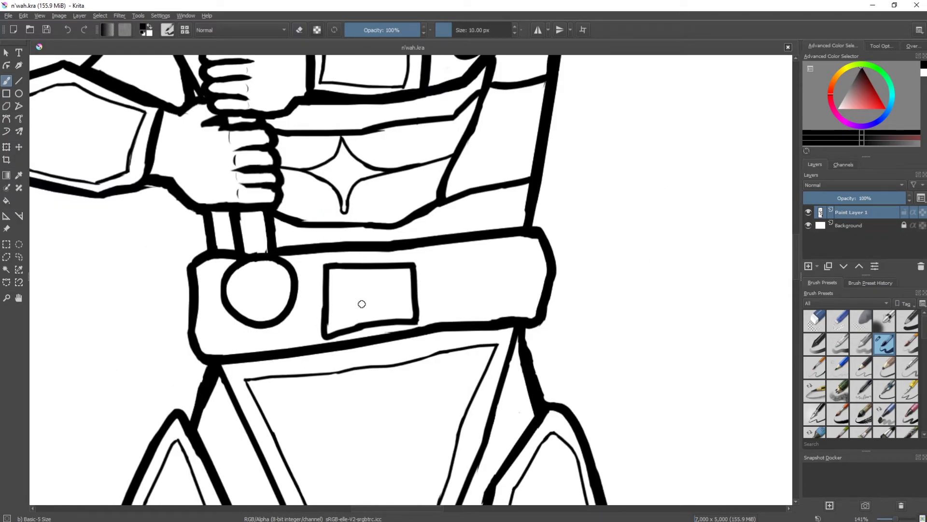
Step: Draw two cloth strips trailing from the left elbow and forearm, a short pointed one and a longer one in front
{"action": "scroll", "coordinate": [362, 304], "scroll_direction": "down", "scroll_amount": 6}
{"action": "scroll", "coordinate": [364, 238], "scroll_direction": "up", "scroll_amount": 3}
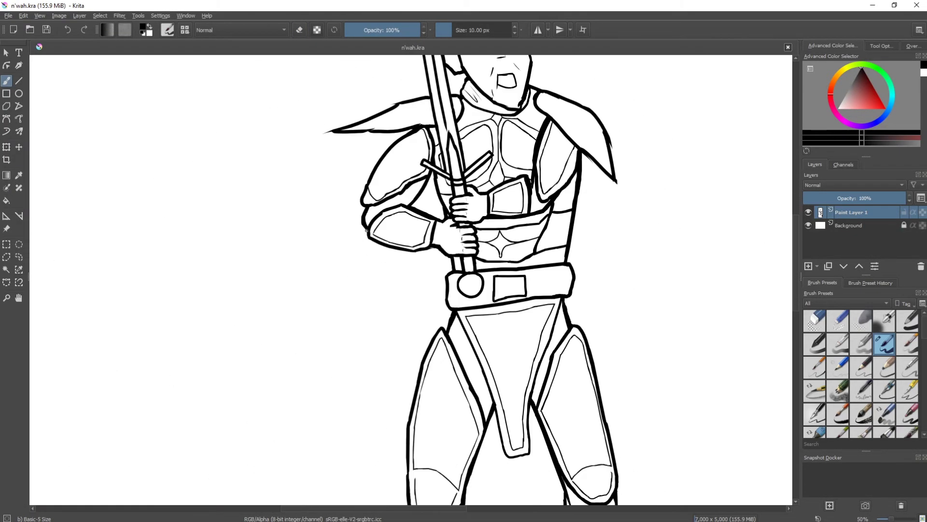
{"action": "left_click_drag", "start_coordinate": [364, 238], "coordinate": [338, 401]}
{"action": "left_click_drag", "start_coordinate": [324, 374], "coordinate": [414, 249]}
{"action": "scroll", "coordinate": [352, 275], "scroll_direction": "up", "scroll_amount": 4}
{"action": "scroll", "coordinate": [400, 239], "scroll_direction": "down", "scroll_amount": 3}
{"action": "scroll", "coordinate": [372, 213], "scroll_direction": "up", "scroll_amount": 6}
{"action": "key", "text": "e"}
{"action": "scroll", "coordinate": [493, 239], "scroll_direction": "down", "scroll_amount": 3}
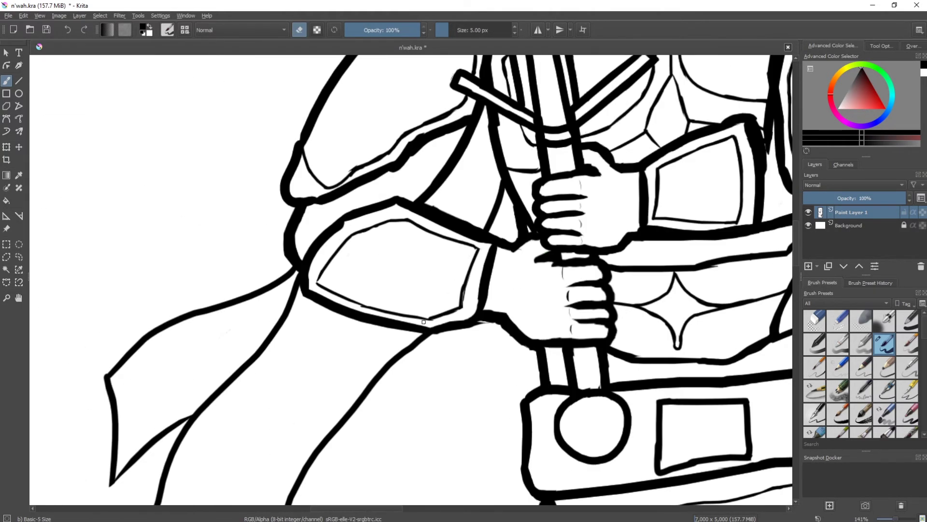
Step: Draw a thin inner contour following the edges of the longer cloth strip at 5 px
{"action": "left_click_drag", "start_coordinate": [297, 328], "coordinate": [398, 171]}
{"action": "mouse_move", "coordinate": [502, 166]}
{"action": "left_mouse_down"}
{"action": "mouse_move", "coordinate": [389, 308]}
{"action": "mouse_move", "coordinate": [313, 468]}
{"action": "left_mouse_up"}
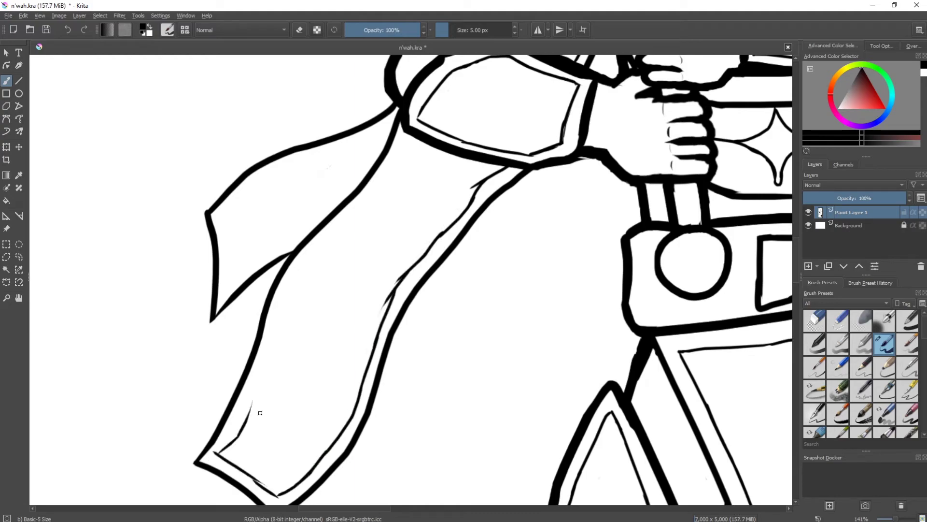
{"action": "left_click_drag", "start_coordinate": [408, 133], "coordinate": [400, 151]}
{"action": "key", "text": "e"}
{"action": "scroll", "coordinate": [401, 151], "scroll_direction": "up", "scroll_amount": 3}
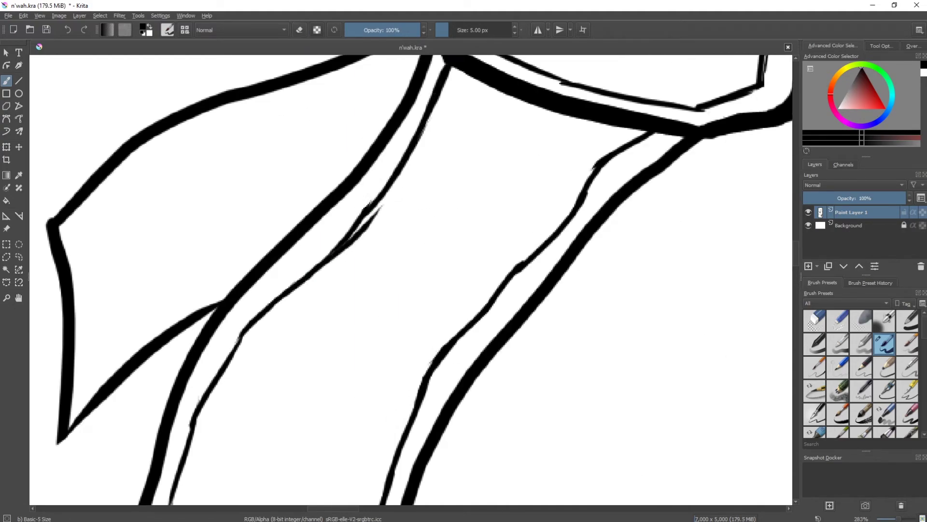
Step: Trim and close the longer cloth strip's inner contour, and add a matching inner contour to the shorter strip at 5 px
{"action": "scroll", "coordinate": [423, 234], "scroll_direction": "down", "scroll_amount": 10}
{"action": "scroll", "coordinate": [423, 235], "scroll_direction": "left", "scroll_amount": 4}
{"action": "left_click_drag", "start_coordinate": [218, 355], "coordinate": [298, 256]}
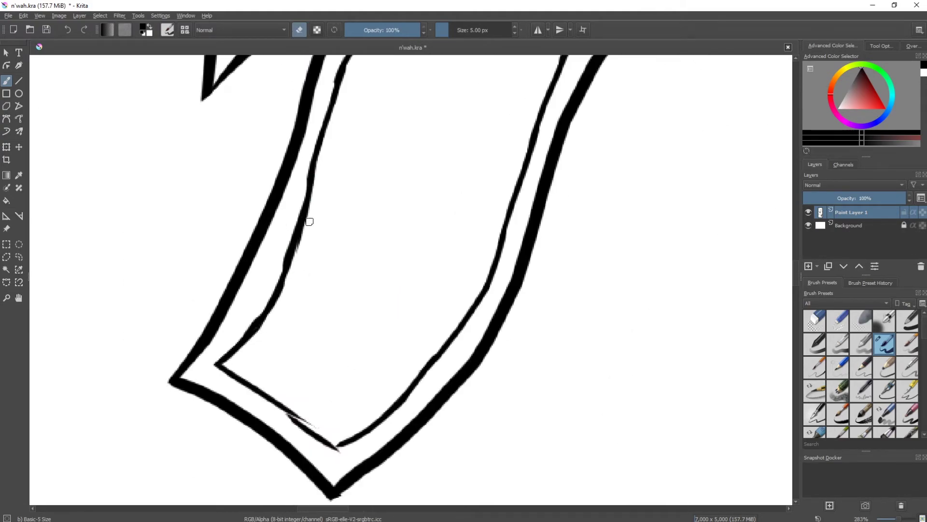
{"action": "left_click_drag", "start_coordinate": [263, 389], "coordinate": [338, 446]}
{"action": "scroll", "coordinate": [338, 447], "scroll_direction": "up", "scroll_amount": 10}
{"action": "mouse_move", "coordinate": [476, 311]}
{"action": "left_mouse_down"}
{"action": "mouse_move", "coordinate": [356, 219]}
{"action": "mouse_move", "coordinate": [548, 145]}
{"action": "left_mouse_up"}
{"action": "key", "text": "e"}
{"action": "scroll", "coordinate": [351, 306], "scroll_direction": "down", "scroll_amount": 10}
Step: Smooth the outlines of both pointed shoulder plates and erase their stray line ends at 15 px
{"action": "scroll", "coordinate": [452, 248], "scroll_direction": "up", "scroll_amount": 8}
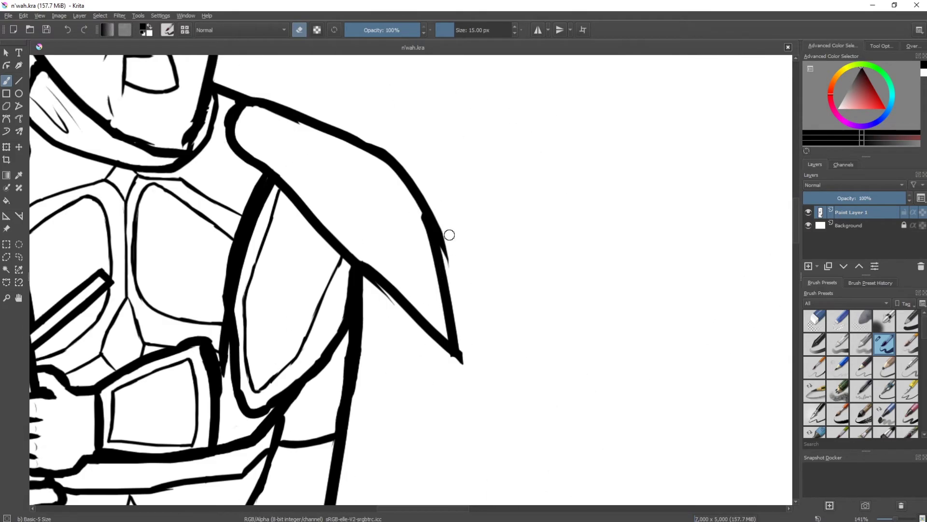
{"action": "key", "text": "bracketright"}
{"action": "key", "text": "bracketright"}
{"action": "scroll", "coordinate": [253, 129], "scroll_direction": "up", "scroll_amount": 3}
{"action": "key", "text": "e"}
{"action": "scroll", "coordinate": [229, 320], "scroll_direction": "left", "scroll_amount": 5}
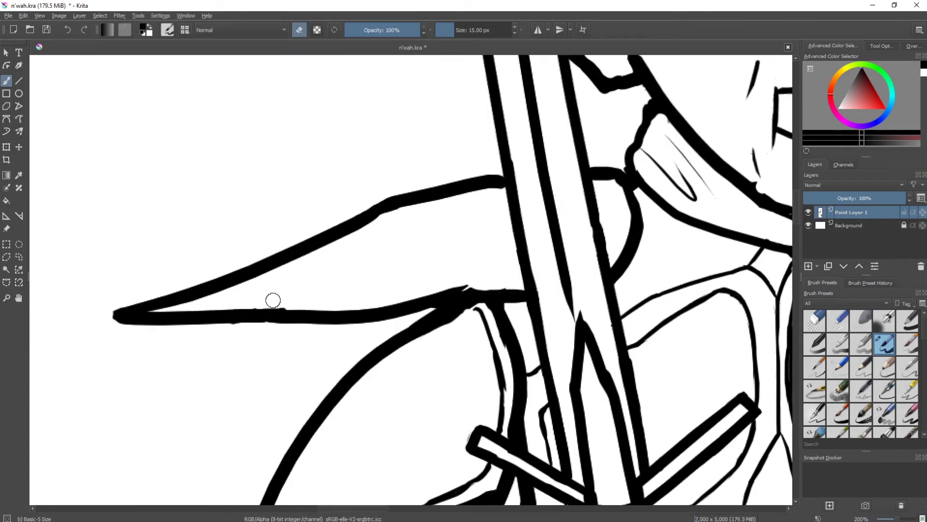
{"action": "key", "text": "e"}
{"action": "scroll", "coordinate": [458, 285], "scroll_direction": "down", "scroll_amount": 8}
{"action": "scroll", "coordinate": [559, 248], "scroll_direction": "up", "scroll_amount": 8}
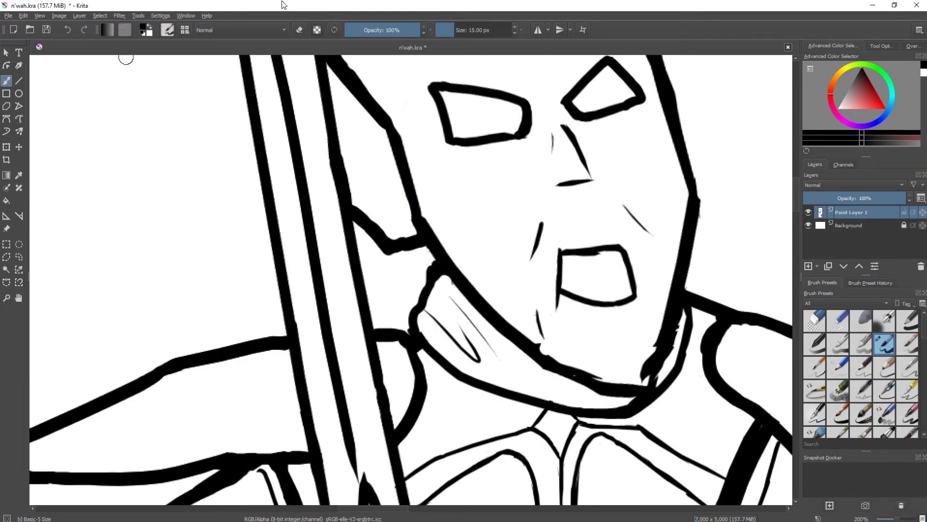
Step: Reshape the ear beside the sword with a notch above the lobe and add thin fold lines inside it
{"action": "key", "text": "bracketleft"}
{"action": "key", "text": "bracketleft"}
{"action": "scroll", "coordinate": [402, 227], "scroll_direction": "up", "scroll_amount": 3}
{"action": "scroll", "coordinate": [401, 228], "scroll_direction": "left", "scroll_amount": 1}
{"action": "left_click_drag", "start_coordinate": [362, 164], "coordinate": [401, 228]}
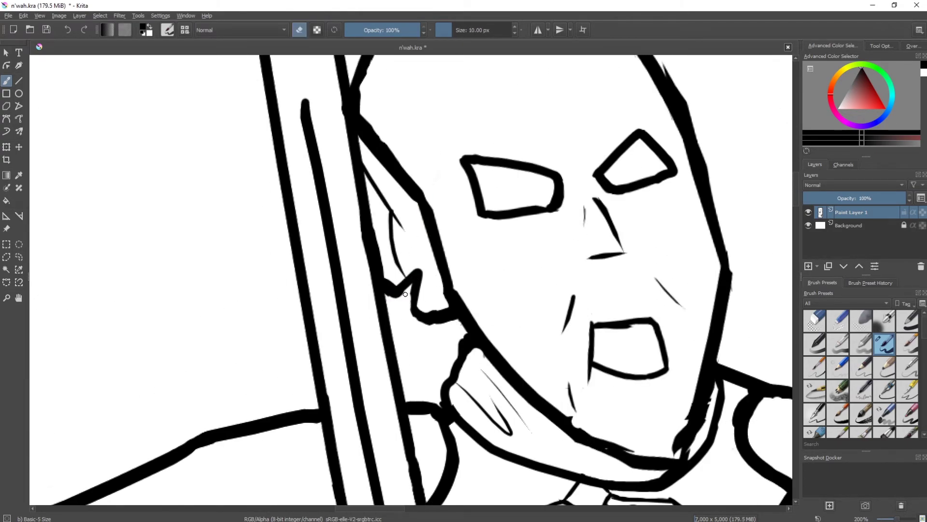
{"action": "key", "text": "bracketleft"}
Step: Smooth the jaw and chin outline and erase its ragged edges at 10 px
{"action": "scroll", "coordinate": [406, 293], "scroll_direction": "down", "scroll_amount": 8}
{"action": "scroll", "coordinate": [549, 315], "scroll_direction": "up", "scroll_amount": 8}
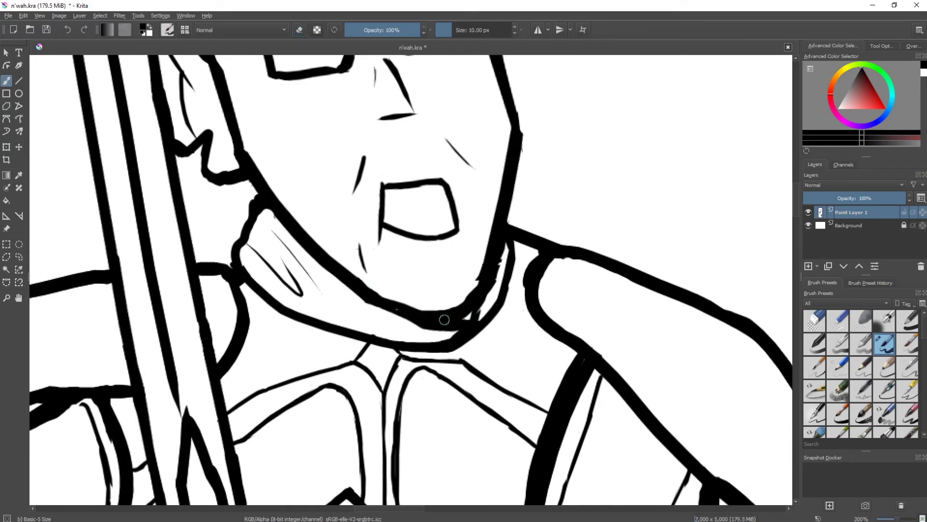
{"action": "key", "text": "e"}
{"action": "left_click_drag", "start_coordinate": [461, 315], "coordinate": [416, 321]}
{"action": "scroll", "coordinate": [472, 282], "scroll_direction": "down", "scroll_amount": 3}
{"action": "scroll", "coordinate": [425, 258], "scroll_direction": "up", "scroll_amount": 2}
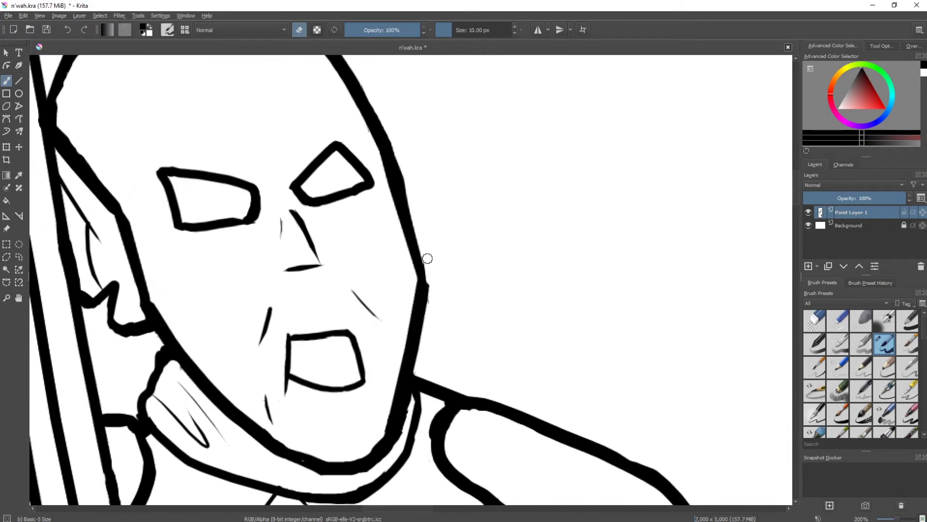
Step: Draw two thin, slanted, pointed eyebrows above the eyes at 5 px
{"action": "key", "text": "e"}
{"action": "scroll", "coordinate": [258, 298], "scroll_direction": "up", "scroll_amount": 3}
{"action": "left_click_drag", "start_coordinate": [258, 298], "coordinate": [263, 389]}
{"action": "key", "text": "bracketleft"}
{"action": "mouse_move", "coordinate": [242, 250]}
{"action": "left_mouse_down"}
{"action": "mouse_move", "coordinate": [403, 265]}
{"action": "mouse_move", "coordinate": [513, 197]}
{"action": "mouse_move", "coordinate": [490, 223]}
{"action": "left_mouse_up"}
{"action": "key", "text": "ctrl+t"}
{"action": "key", "text": "Return"}
{"action": "left_click", "coordinate": [356, 220]}
{"action": "key", "text": "b"}
{"action": "scroll", "coordinate": [431, 203], "scroll_direction": "up", "scroll_amount": 1}
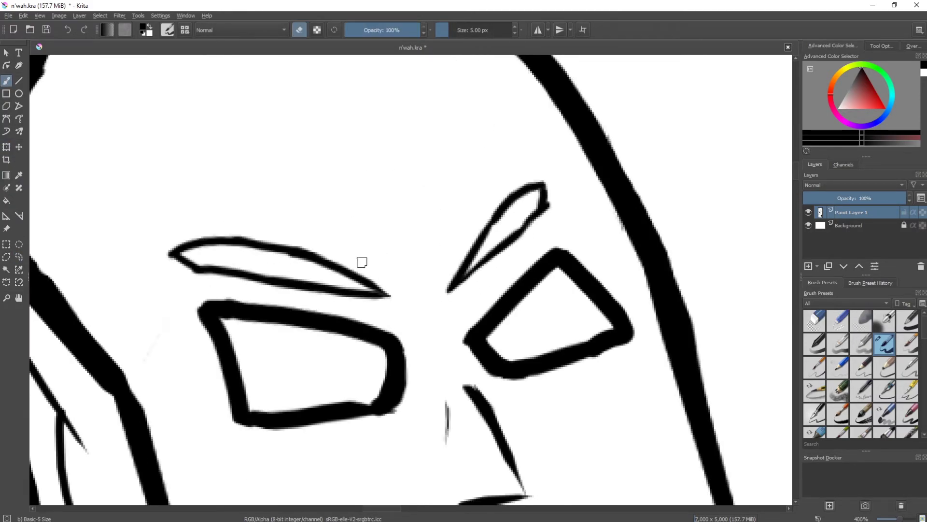
Step: Draw forehead wrinkles, frown lines between the eyebrows and a long vertical scar across the left eye at 5 px
{"action": "scroll", "coordinate": [496, 199], "scroll_direction": "down", "scroll_amount": 1}
{"action": "scroll", "coordinate": [455, 165], "scroll_direction": "down", "scroll_amount": 2}
{"action": "scroll", "coordinate": [414, 238], "scroll_direction": "up", "scroll_amount": 1}
{"action": "left_click_drag", "start_coordinate": [463, 163], "coordinate": [337, 223]}
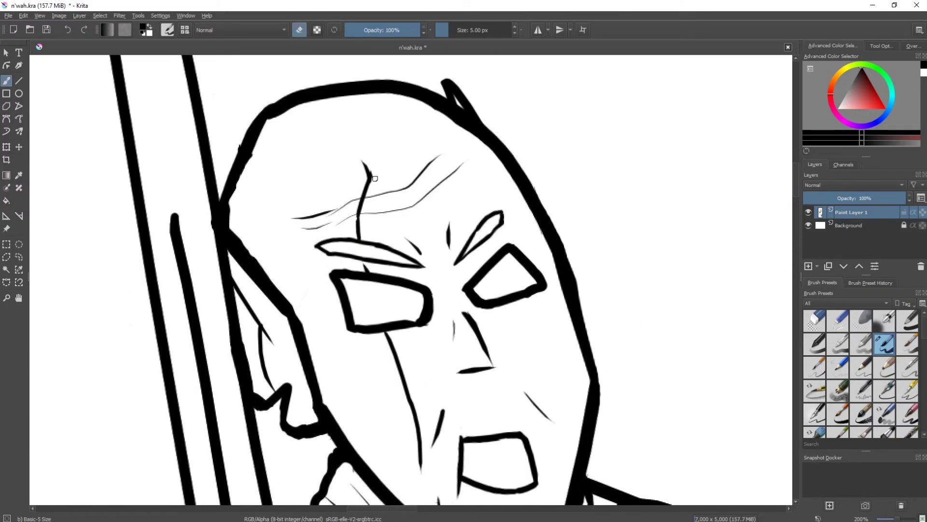
Step: Refine the left eye's outline, add thin crease lines around both eyes and save the drawing
{"action": "scroll", "coordinate": [362, 202], "scroll_direction": "down", "scroll_amount": 2}
{"action": "scroll", "coordinate": [367, 290], "scroll_direction": "up", "scroll_amount": 3}
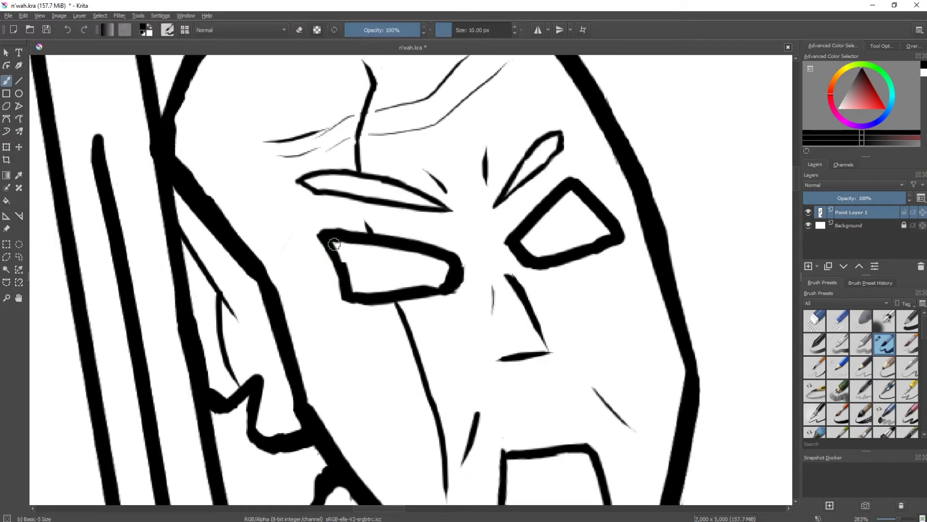
{"action": "scroll", "coordinate": [483, 242], "scroll_direction": "down", "scroll_amount": 7}
{"action": "scroll", "coordinate": [480, 252], "scroll_direction": "up", "scroll_amount": 7}
{"action": "key", "text": "ctrl+s"}
Step: Draw a small ring earring hanging from the ear lobe at 5 px
{"action": "scroll", "coordinate": [479, 253], "scroll_direction": "down", "scroll_amount": 7}
{"action": "scroll", "coordinate": [480, 252], "scroll_direction": "up", "scroll_amount": 7}
{"action": "left_click_drag", "start_coordinate": [411, 269], "coordinate": [405, 298]}
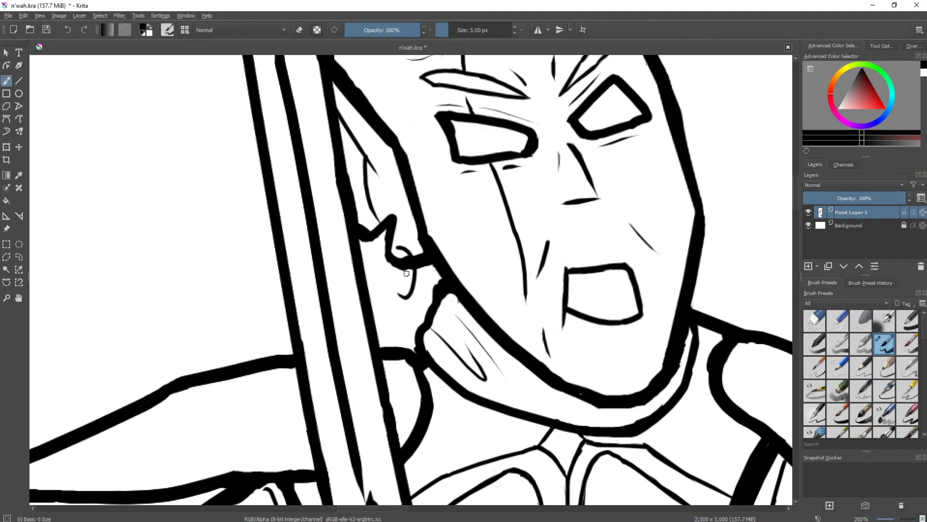
{"action": "scroll", "coordinate": [406, 282], "scroll_direction": "down", "scroll_amount": 6}
Step: Move the whole figure slightly left on the canvas and add a new paint layer above it
{"action": "key", "text": "ctrl+t"}
{"action": "scroll", "coordinate": [491, 201], "scroll_direction": "up", "scroll_amount": 2}
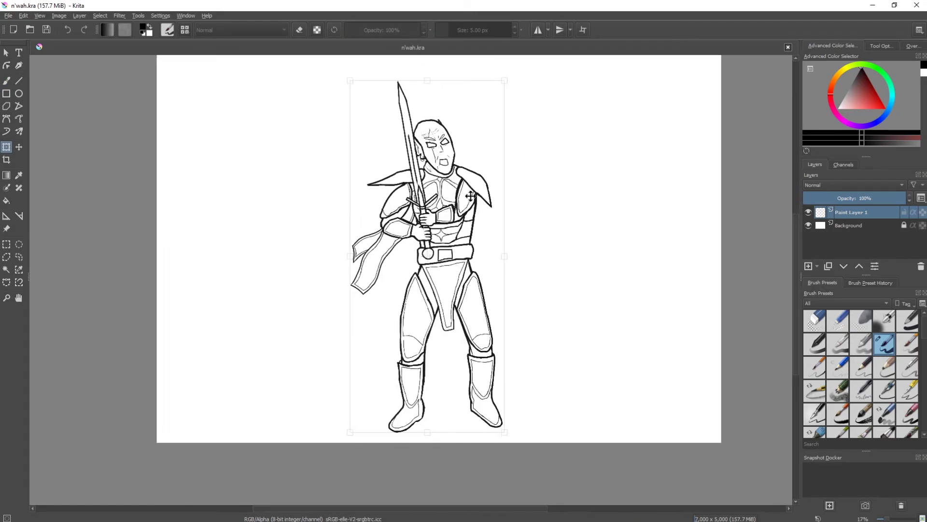
{"action": "key", "text": "Insert"}
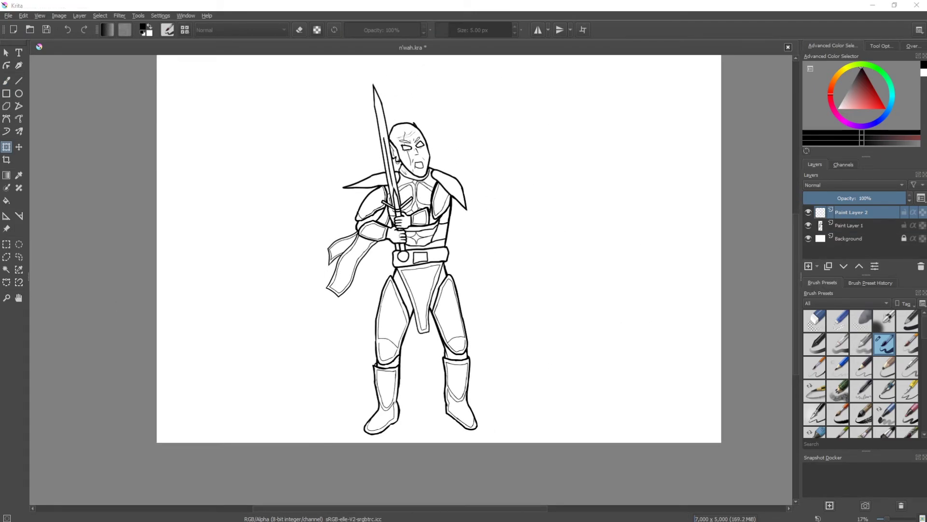
Step: Sketch a flying creature with a curved neck, two spread wings and a tail right of the figure at 15 px
{"action": "key", "text": "b"}
{"action": "scroll", "coordinate": [506, 299], "scroll_direction": "up", "scroll_amount": 1}
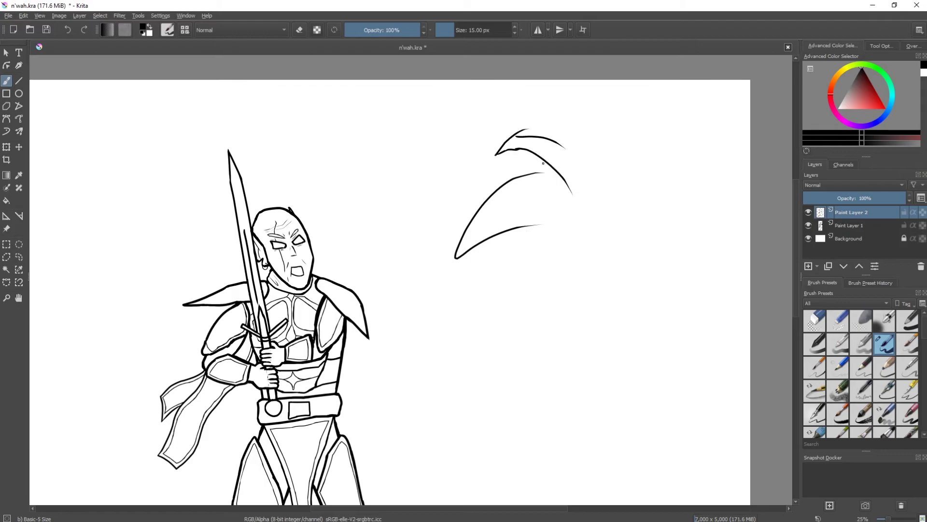
{"action": "scroll", "coordinate": [577, 122], "scroll_direction": "up", "scroll_amount": 3}
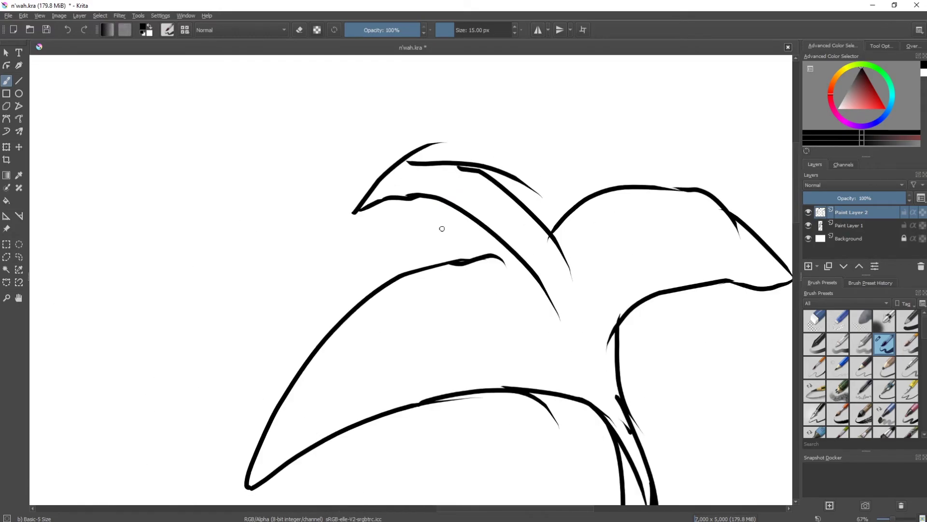
{"action": "left_click_drag", "start_coordinate": [401, 165], "coordinate": [553, 249]}
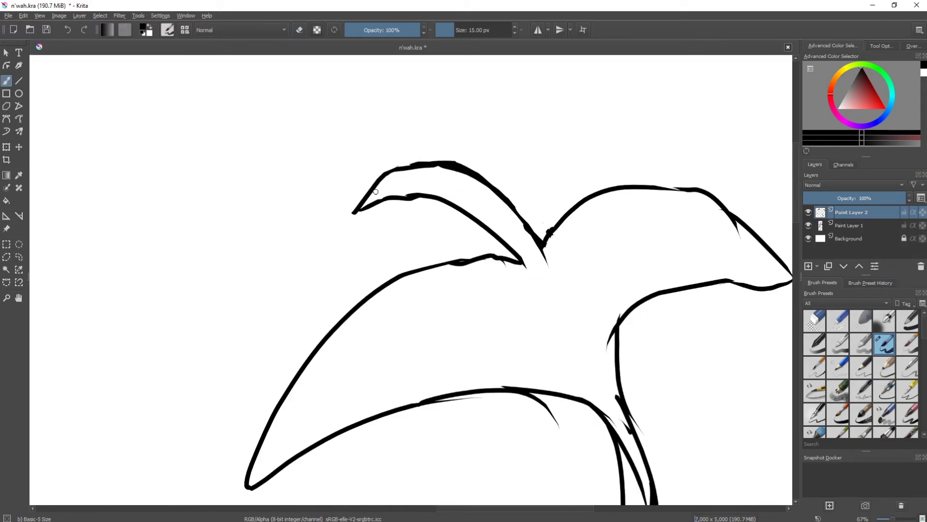
Step: Bring the creature's tail to a point and erase the stray line ends beneath its left wing
{"action": "key", "text": "e"}
{"action": "scroll", "coordinate": [375, 216], "scroll_direction": "down", "scroll_amount": 4}
{"action": "scroll", "coordinate": [343, 263], "scroll_direction": "up", "scroll_amount": 4}
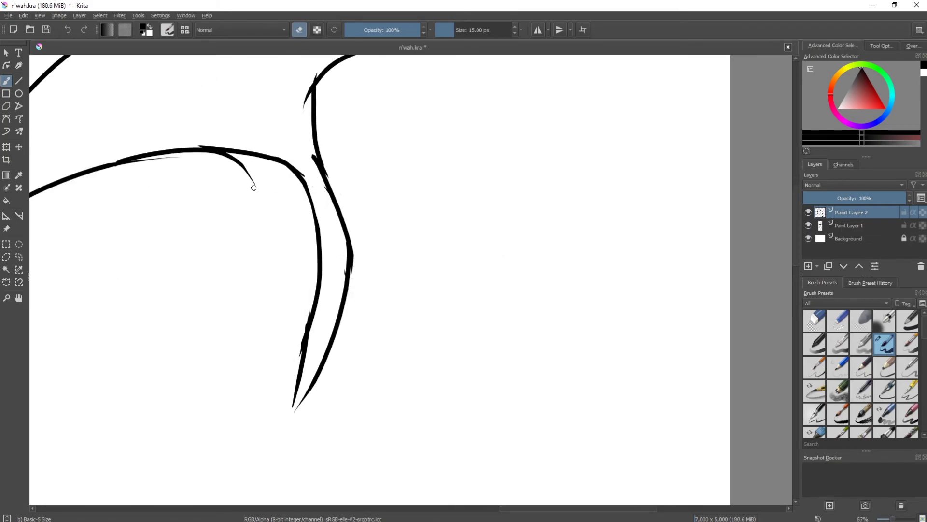
{"action": "left_click_drag", "start_coordinate": [250, 194], "coordinate": [219, 153]}
Step: Draw the creature's eye and open jaws, a small pointed leg under the body and a curved hind leg
{"action": "key", "text": "e"}
{"action": "left_click_drag", "start_coordinate": [250, 194], "coordinate": [471, 249]}
{"action": "scroll", "coordinate": [502, 210], "scroll_direction": "down", "scroll_amount": 1}
{"action": "left_click_drag", "start_coordinate": [426, 180], "coordinate": [483, 183]}
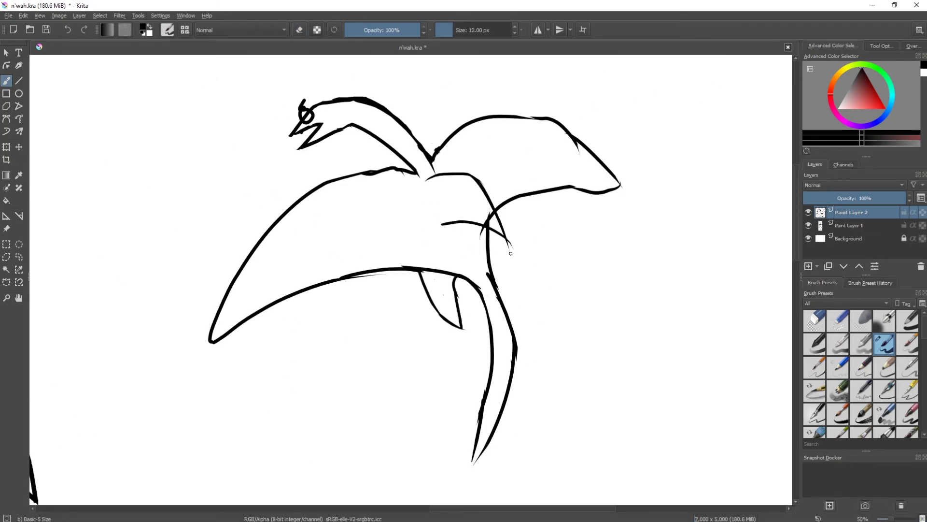
Step: Erase the crossing lines where the creature's right wing and hind leg meet and rejoin the outlines at 15 px
{"action": "scroll", "coordinate": [507, 251], "scroll_direction": "up", "scroll_amount": 2}
{"action": "key", "text": "e"}
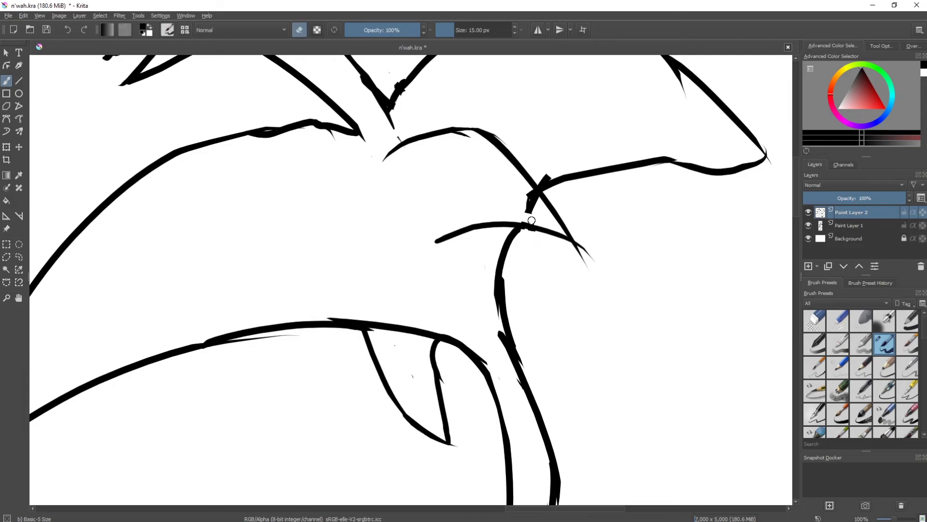
{"action": "key", "text": "e"}
{"action": "scroll", "coordinate": [455, 444], "scroll_direction": "up", "scroll_amount": 3}
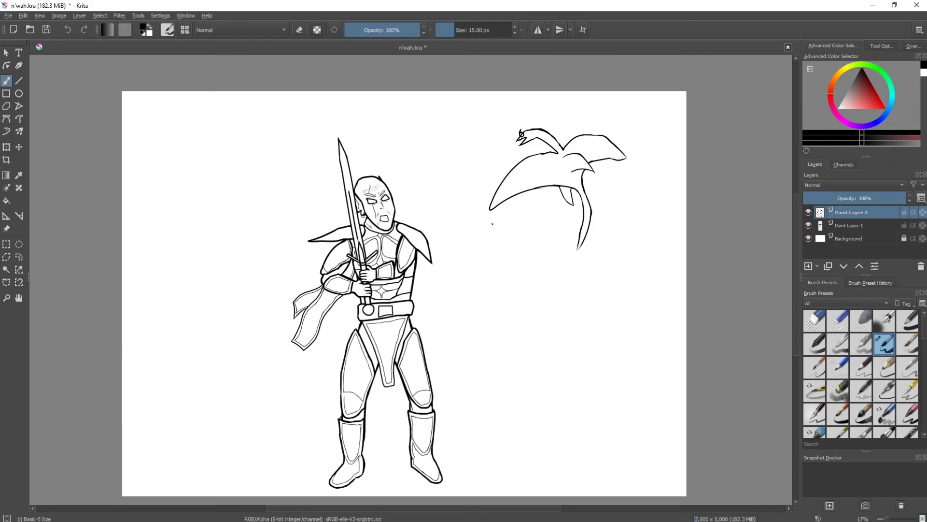
Step: Enlarge and slightly rotate the flying creature and fill it with dark green
{"action": "scroll", "coordinate": [492, 223], "scroll_direction": "up", "scroll_amount": 1}
{"action": "key", "text": "ctrl+t"}
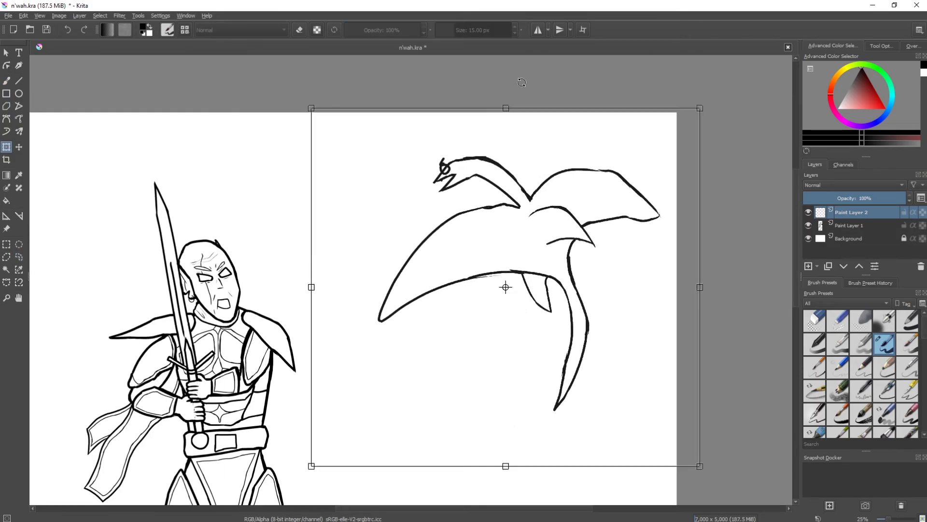
{"action": "scroll", "coordinate": [503, 286], "scroll_direction": "up", "scroll_amount": 5}
{"action": "key", "text": "Escape"}
{"action": "scroll", "coordinate": [429, 176], "scroll_direction": "down", "scroll_amount": 3}
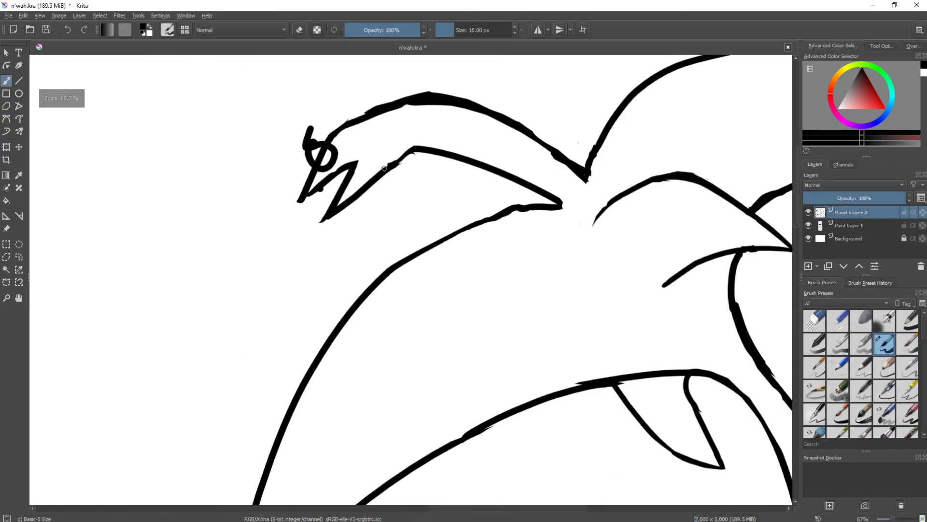
{"action": "scroll", "coordinate": [457, 203], "scroll_direction": "up", "scroll_amount": 3}
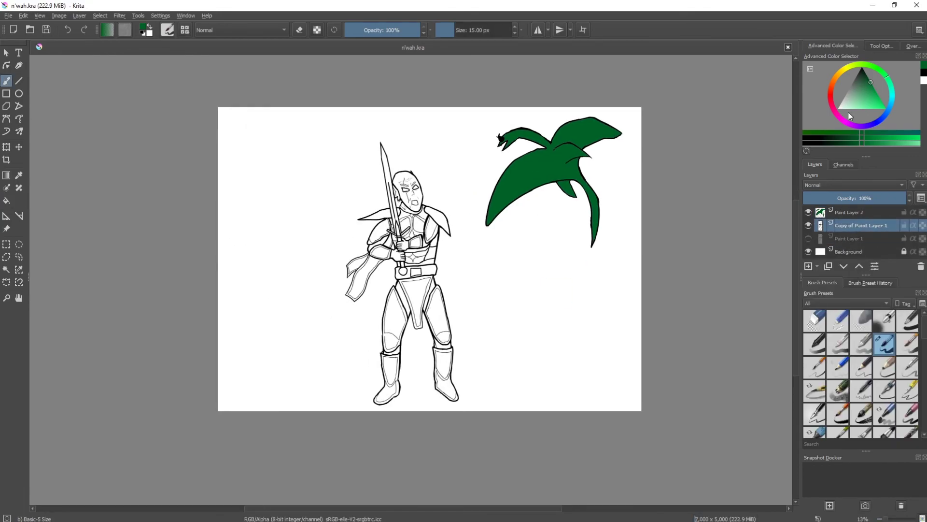
Step: Fill the figure's face with a medium green and both eyes with red
{"action": "scroll", "coordinate": [497, 290], "scroll_direction": "up", "scroll_amount": 2}
{"action": "left_click", "coordinate": [853, 140]}
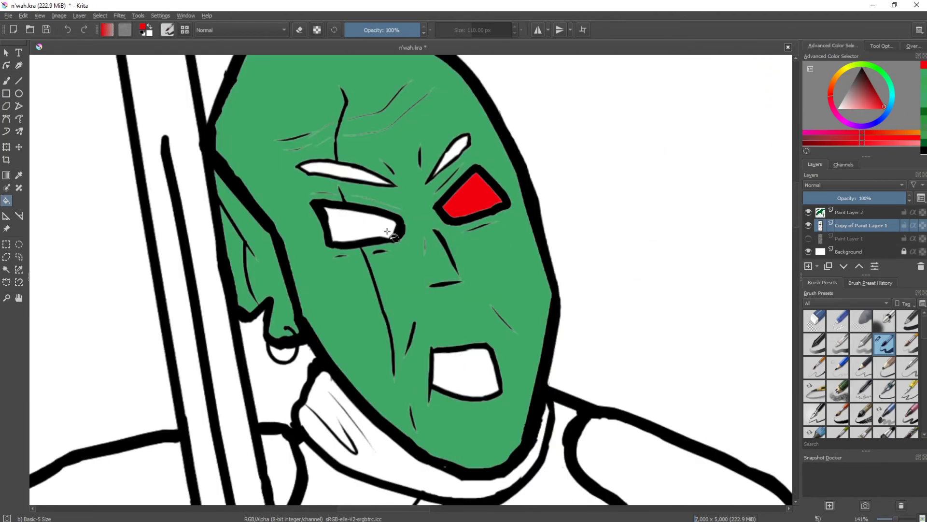
{"action": "left_click", "coordinate": [363, 218]}
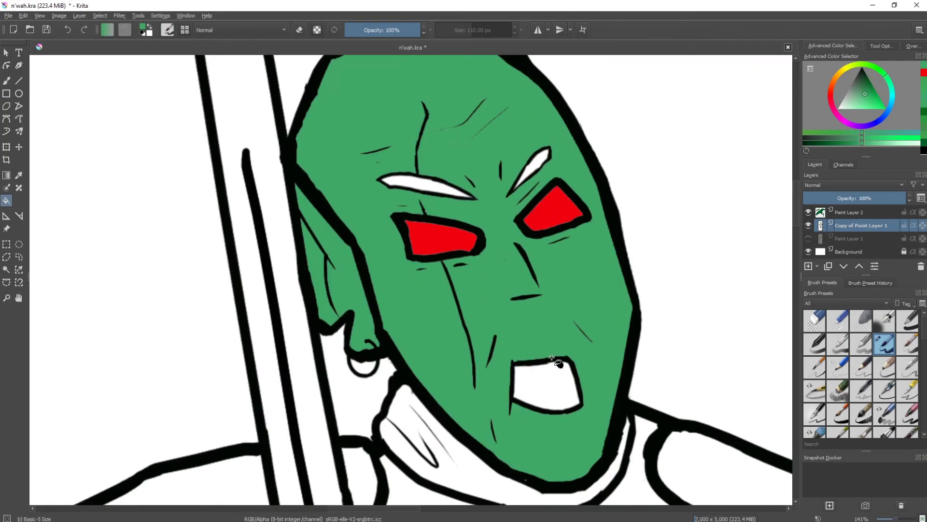
Step: Try to fill both of the figure's eyebrows with brown
{"action": "left_click", "coordinate": [872, 106]}
{"action": "key", "text": "1"}
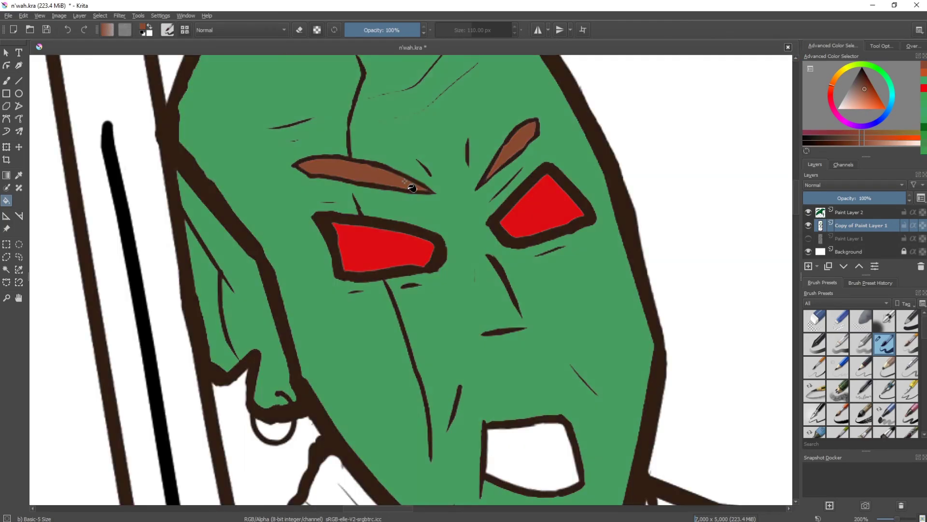
{"action": "left_click", "coordinate": [860, 142]}
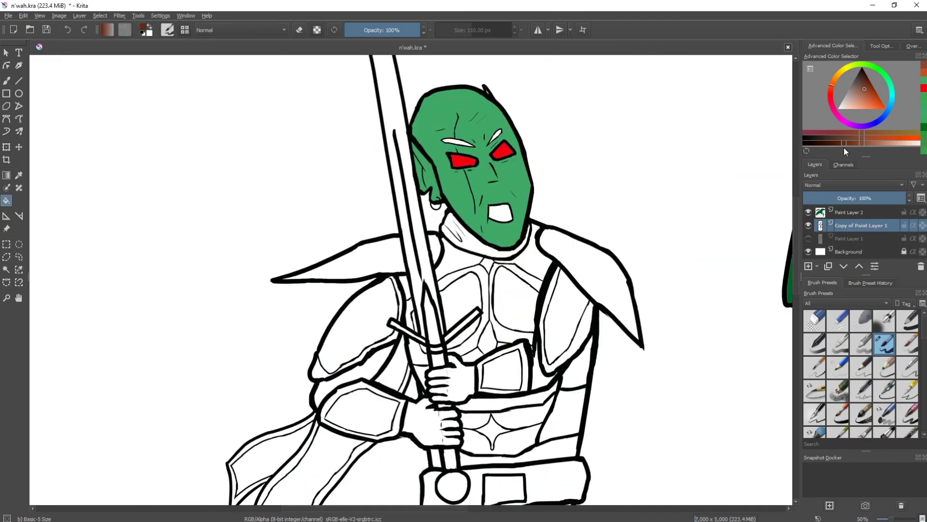
Step: Fill the sword with greys, its grip with dark red, and the collar, sash and loincloth with orange-red
{"action": "scroll", "coordinate": [495, 189], "scroll_direction": "up", "scroll_amount": 5}
{"action": "scroll", "coordinate": [495, 190], "scroll_direction": "down", "scroll_amount": 10}
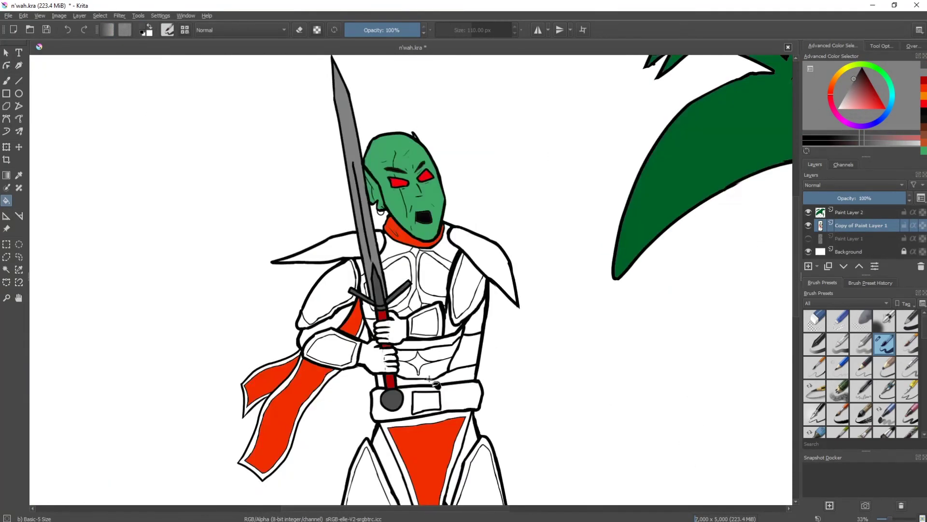
Step: Fill the shoulder, chest, forearm, thigh and boot armour plates with pale yellow
{"action": "left_click", "coordinate": [863, 112]}
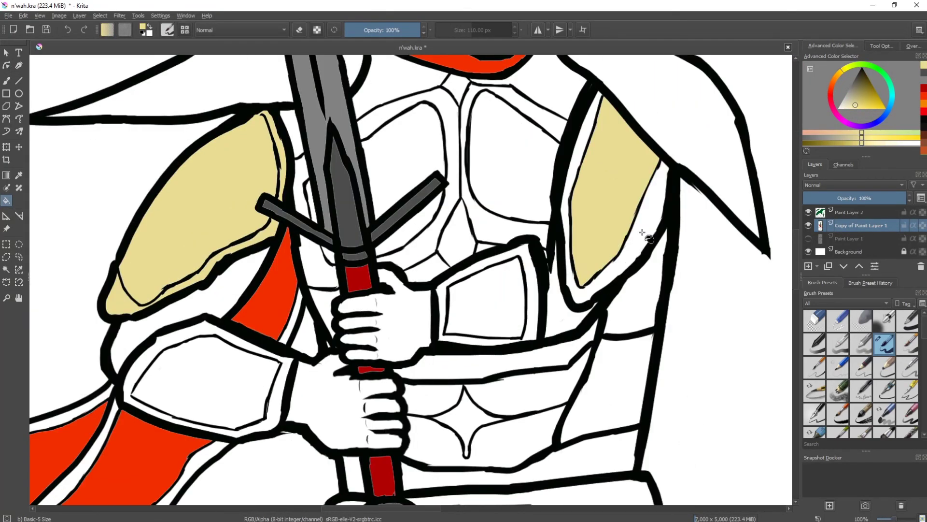
{"action": "scroll", "coordinate": [642, 232], "scroll_direction": "down", "scroll_amount": 3}
{"action": "scroll", "coordinate": [366, 165], "scroll_direction": "down", "scroll_amount": 10}
{"action": "scroll", "coordinate": [490, 405], "scroll_direction": "up", "scroll_amount": 5}
{"action": "scroll", "coordinate": [623, 285], "scroll_direction": "down", "scroll_amount": 6}
{"action": "scroll", "coordinate": [471, 327], "scroll_direction": "up", "scroll_amount": 2}
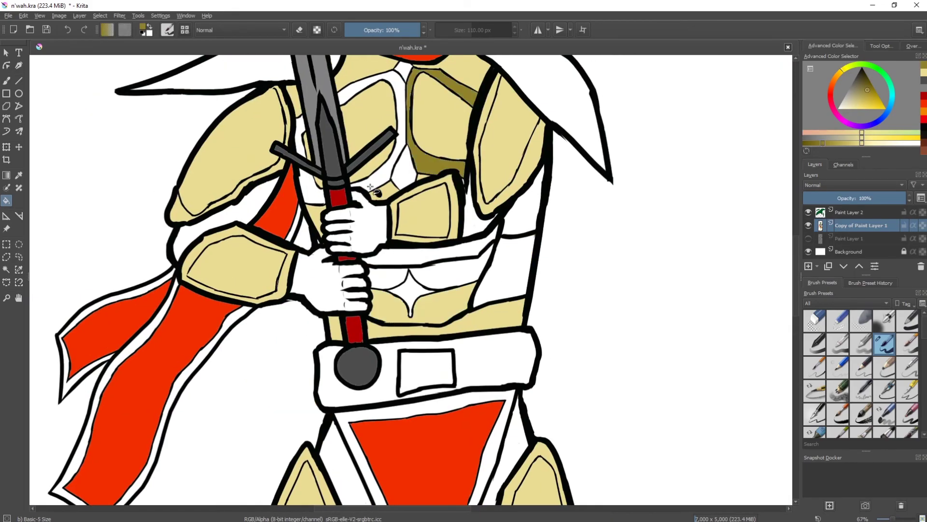
Step: Fill the rims around the chest, shoulder and forearm plates with olive
{"action": "scroll", "coordinate": [380, 171], "scroll_direction": "up", "scroll_amount": 4}
{"action": "scroll", "coordinate": [381, 171], "scroll_direction": "up", "scroll_amount": 5}
{"action": "scroll", "coordinate": [338, 290], "scroll_direction": "down", "scroll_amount": 4}
{"action": "scroll", "coordinate": [273, 389], "scroll_direction": "down", "scroll_amount": 2}
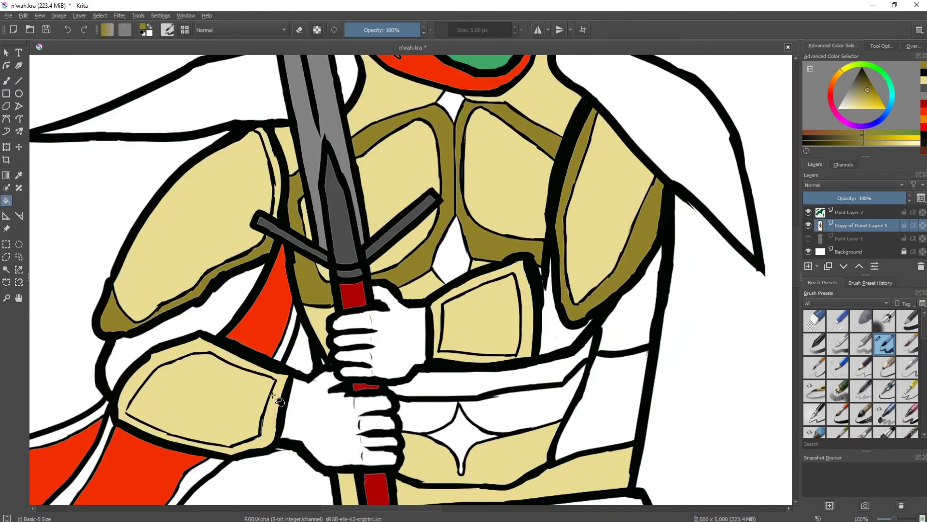
{"action": "scroll", "coordinate": [273, 389], "scroll_direction": "up", "scroll_amount": 3}
{"action": "scroll", "coordinate": [273, 367], "scroll_direction": "down", "scroll_amount": 4}
{"action": "scroll", "coordinate": [275, 329], "scroll_direction": "up", "scroll_amount": 4}
Step: Complete the inner outline of the knee plates with a 5 px black brush
{"action": "key", "text": "b"}
{"action": "key", "text": "d"}
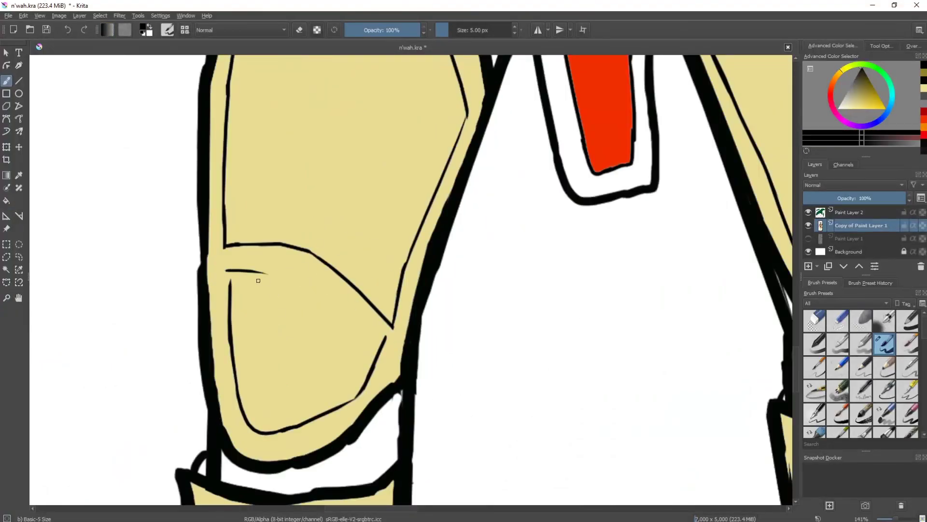
{"action": "scroll", "coordinate": [429, 257], "scroll_direction": "down", "scroll_amount": 4}
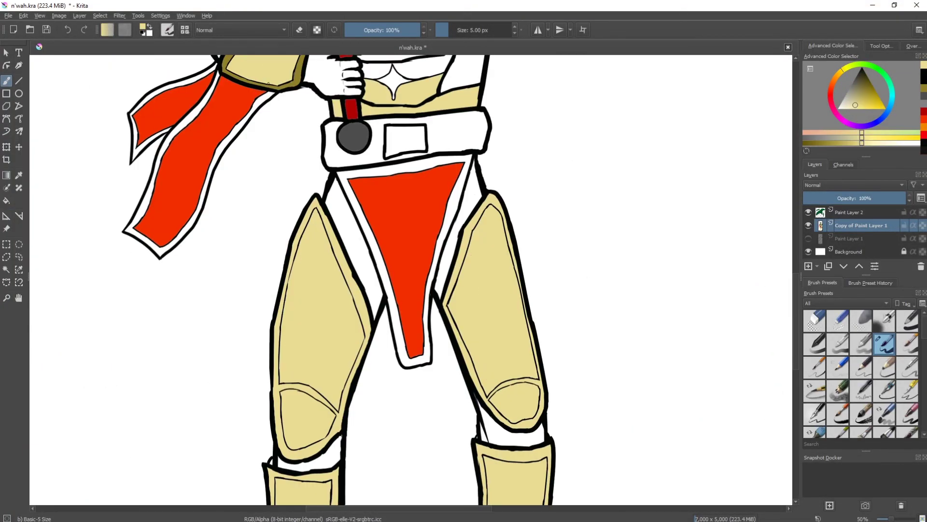
Step: Fill the waist panels and the rims of the thigh plates with olive
{"action": "key", "text": "f"}
{"action": "scroll", "coordinate": [429, 257], "scroll_direction": "up", "scroll_amount": 2}
{"action": "scroll", "coordinate": [435, 265], "scroll_direction": "down", "scroll_amount": 4}
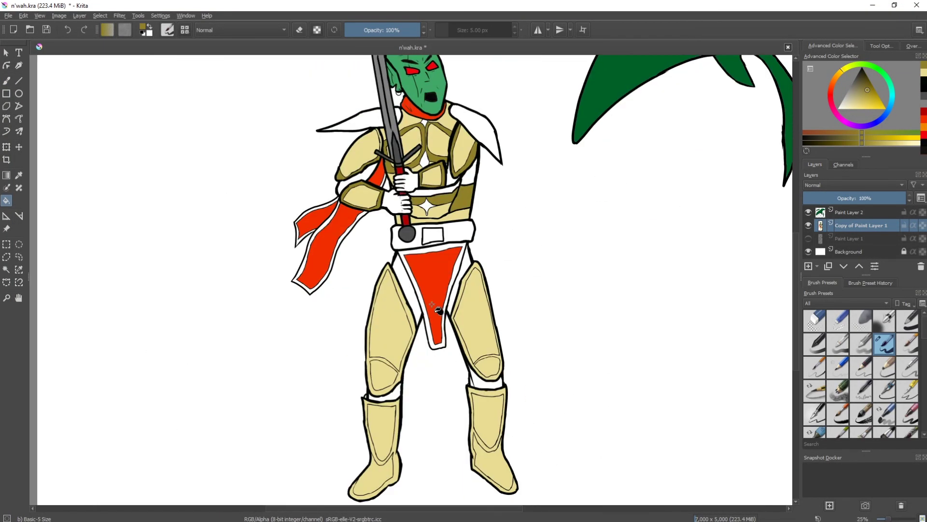
{"action": "scroll", "coordinate": [440, 294], "scroll_direction": "up", "scroll_amount": 5}
{"action": "scroll", "coordinate": [466, 315], "scroll_direction": "down", "scroll_amount": 3}
{"action": "left_click", "coordinate": [611, 379]}
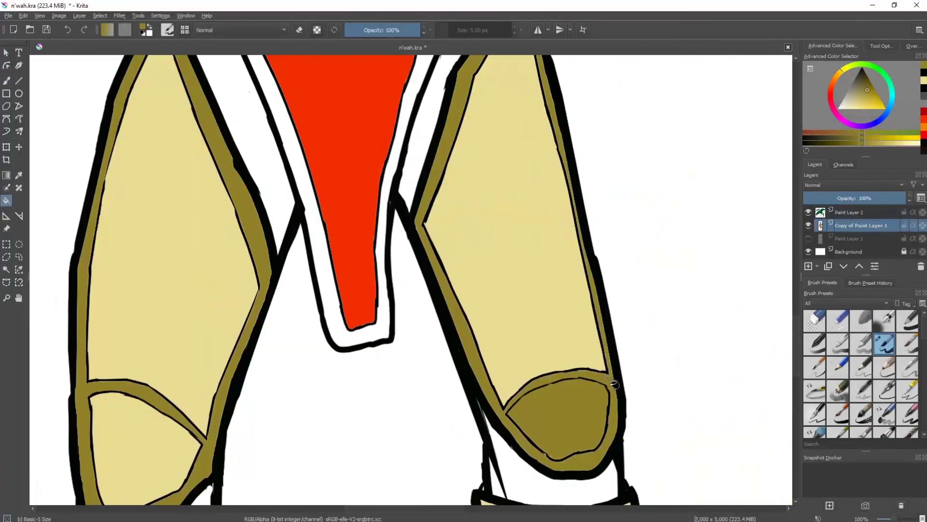
Step: Close the gaps in the inner outline of the second knee plate with the 5 px black brush
{"action": "key", "text": "b"}
{"action": "key", "text": "d"}
{"action": "scroll", "coordinate": [615, 382], "scroll_direction": "up", "scroll_amount": 2}
{"action": "scroll", "coordinate": [523, 285], "scroll_direction": "down", "scroll_amount": 3}
{"action": "scroll", "coordinate": [523, 285], "scroll_direction": "up", "scroll_amount": 2}
{"action": "scroll", "coordinate": [524, 285], "scroll_direction": "down", "scroll_amount": 5}
Step: Fill the boot rims with olive, the sash and loincloth borders with golden yellow and the pointed shoulder guards with dark brown
{"action": "key", "text": "f"}
{"action": "scroll", "coordinate": [327, 203], "scroll_direction": "up", "scroll_amount": 5}
{"action": "scroll", "coordinate": [414, 317], "scroll_direction": "down", "scroll_amount": 6}
{"action": "scroll", "coordinate": [353, 374], "scroll_direction": "down", "scroll_amount": 4}
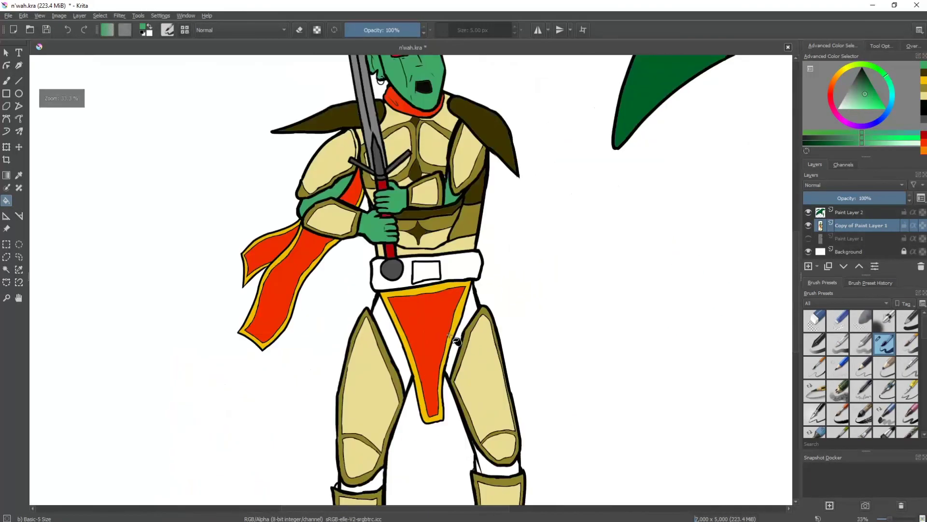
Step: Fill the undersuit at the hips, knees and upper arms with dark grey
{"action": "scroll", "coordinate": [503, 399], "scroll_direction": "up", "scroll_amount": 2}
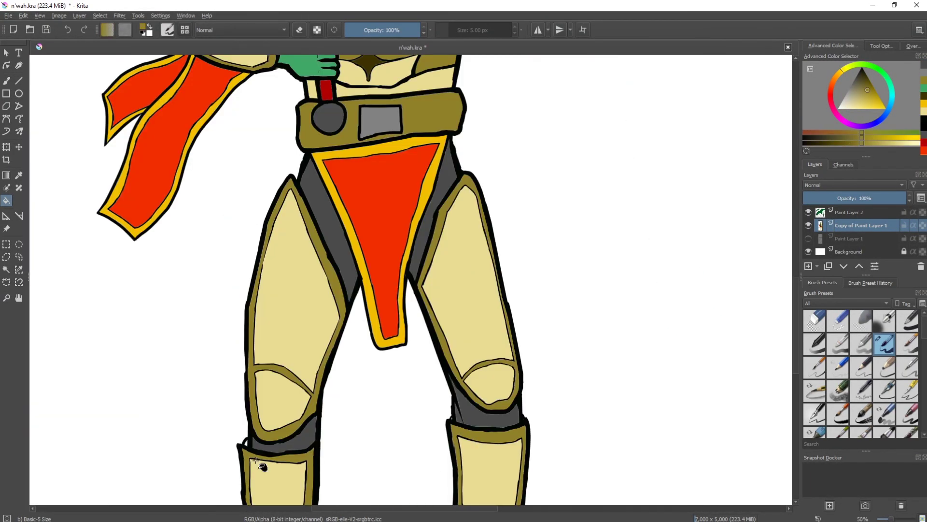
{"action": "scroll", "coordinate": [314, 454], "scroll_direction": "down", "scroll_amount": 3}
{"action": "scroll", "coordinate": [419, 304], "scroll_direction": "up", "scroll_amount": 3}
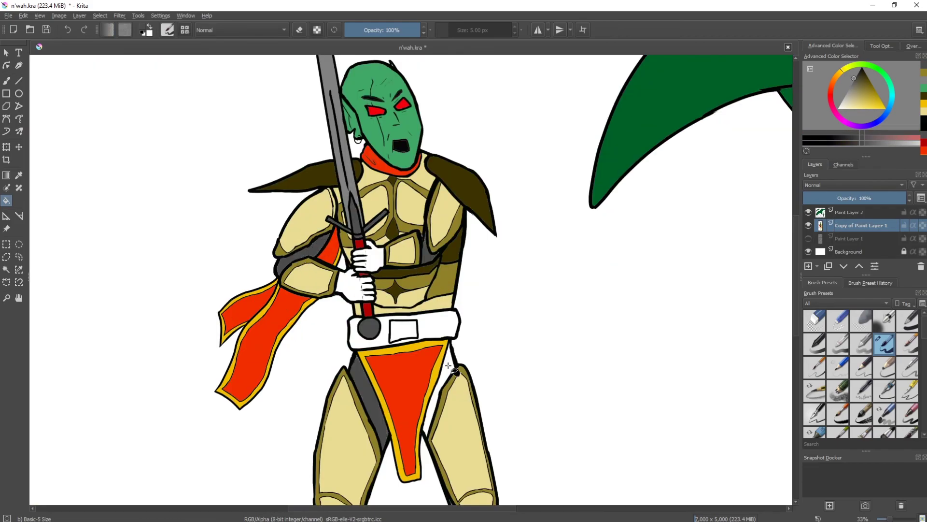
Step: Fill the hands with dark grey and the belt with olive and a grey buckle, and save the drawing
{"action": "scroll", "coordinate": [489, 306], "scroll_direction": "up", "scroll_amount": 2}
{"action": "scroll", "coordinate": [414, 331], "scroll_direction": "down", "scroll_amount": 4}
{"action": "key", "text": "ctrl+s"}
{"action": "scroll", "coordinate": [413, 331], "scroll_direction": "up", "scroll_amount": 1}
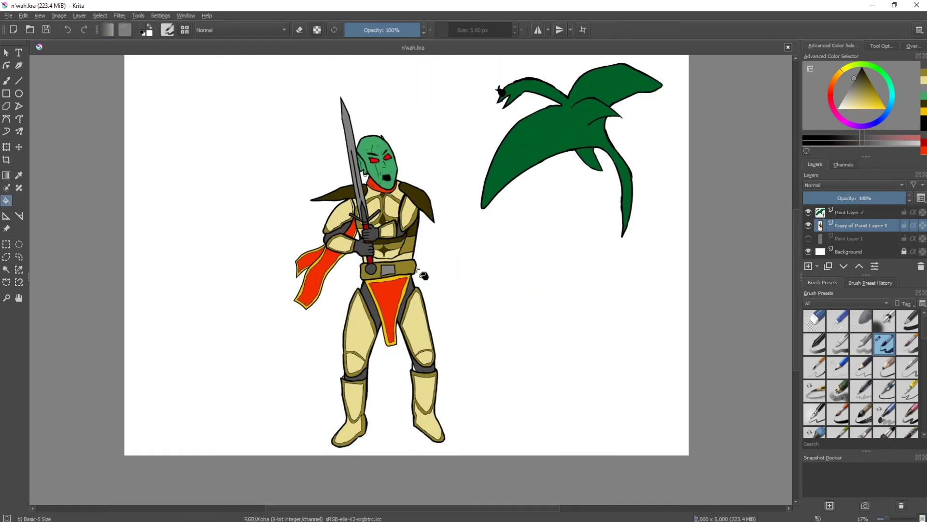
{"action": "scroll", "coordinate": [413, 331], "scroll_direction": "down", "scroll_amount": 1}
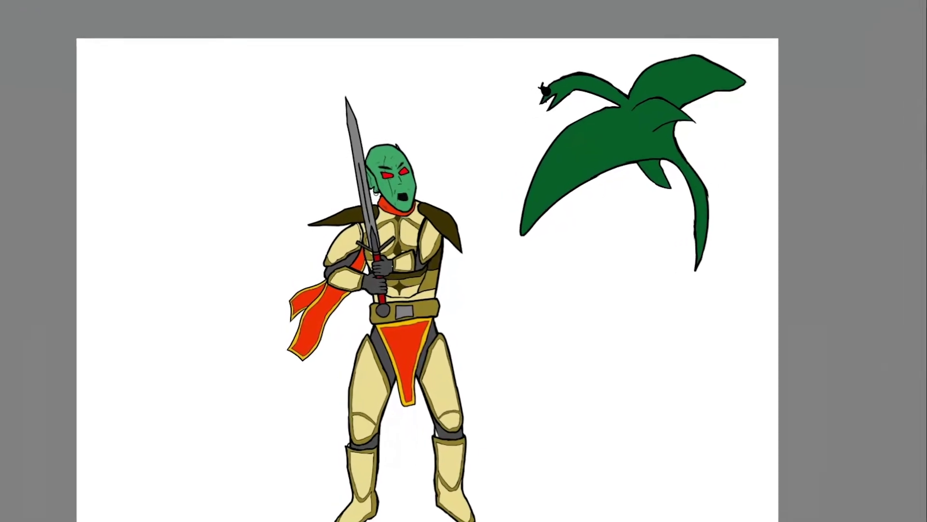